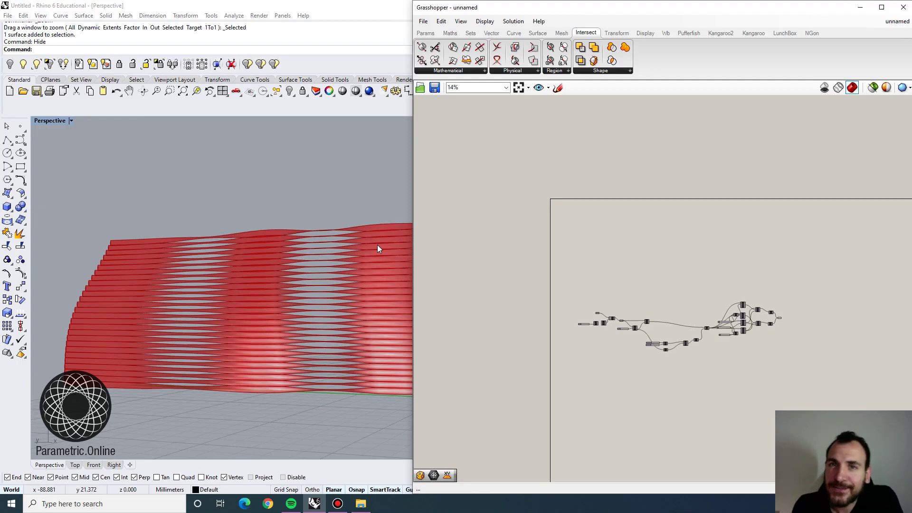
Step: Examine the finished louvred facade and its Grasshopper definition from several angles
{"action": "scroll", "coordinate": [547, 267], "scroll_direction": "up", "scroll_amount": 3}
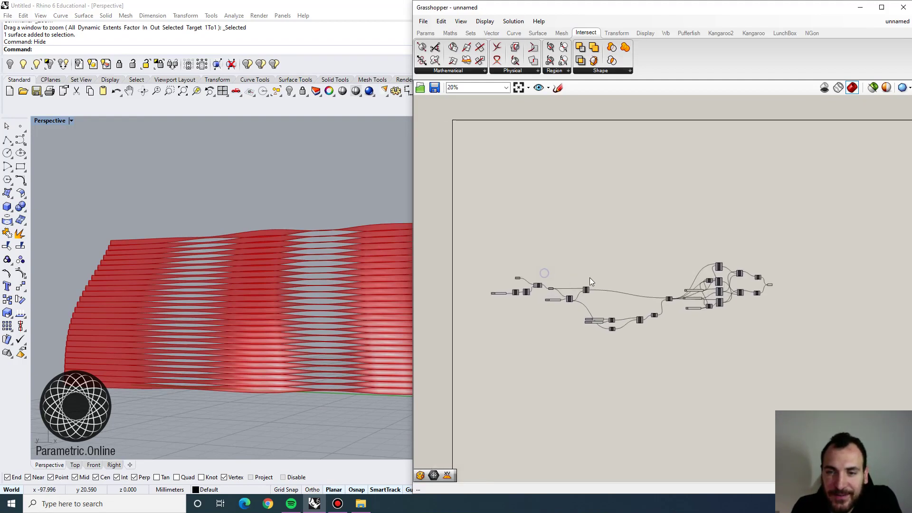
{"action": "scroll", "coordinate": [606, 280], "scroll_direction": "up", "scroll_amount": 2}
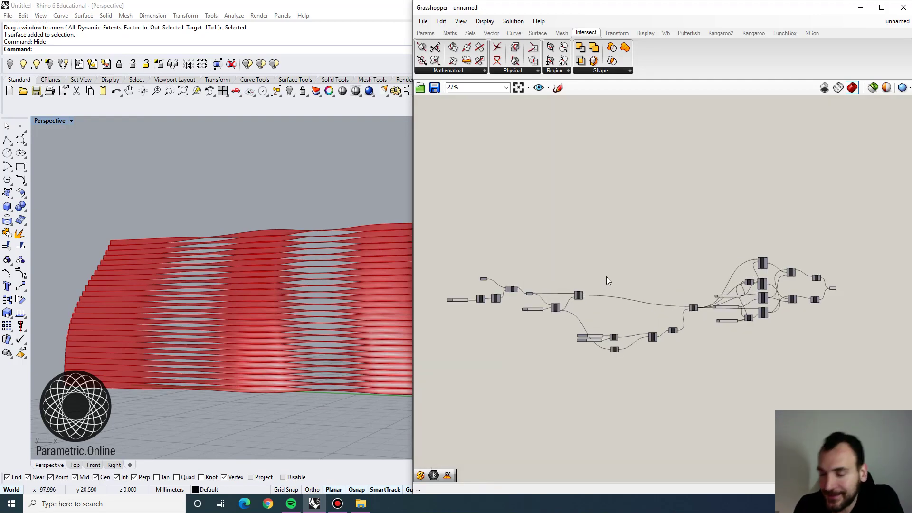
{"action": "right_click_drag", "start_coordinate": [189, 387], "coordinate": [211, 344]}
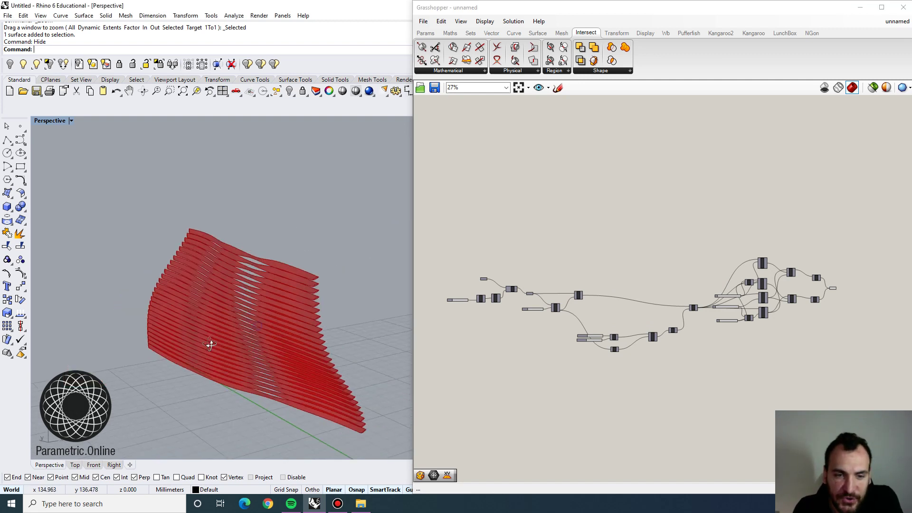
{"action": "right_click_drag", "start_coordinate": [252, 321], "coordinate": [307, 201]}
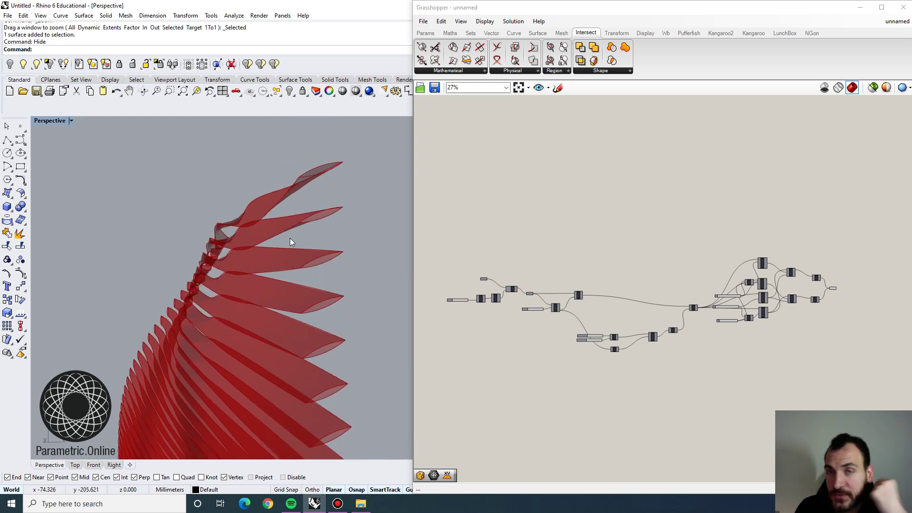
{"action": "right_click_drag", "start_coordinate": [296, 224], "coordinate": [206, 255]}
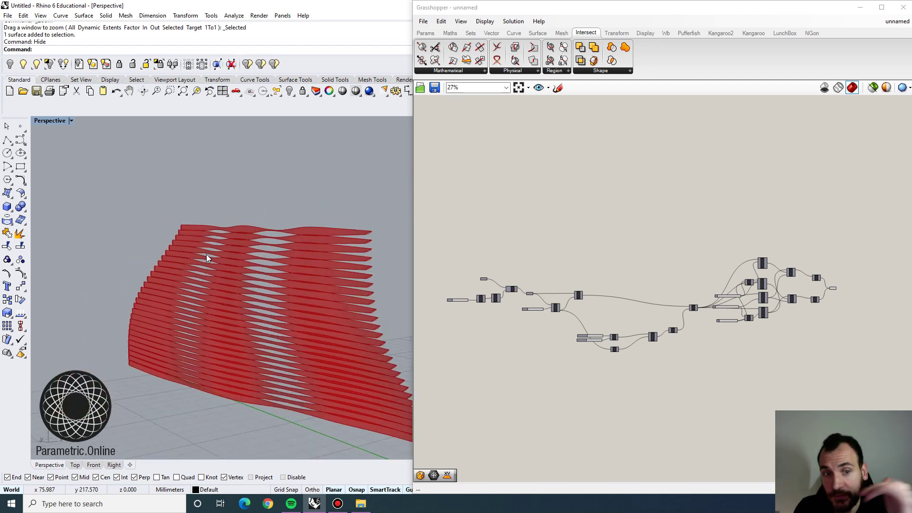
{"action": "right_click_drag", "start_coordinate": [239, 298], "coordinate": [240, 302]}
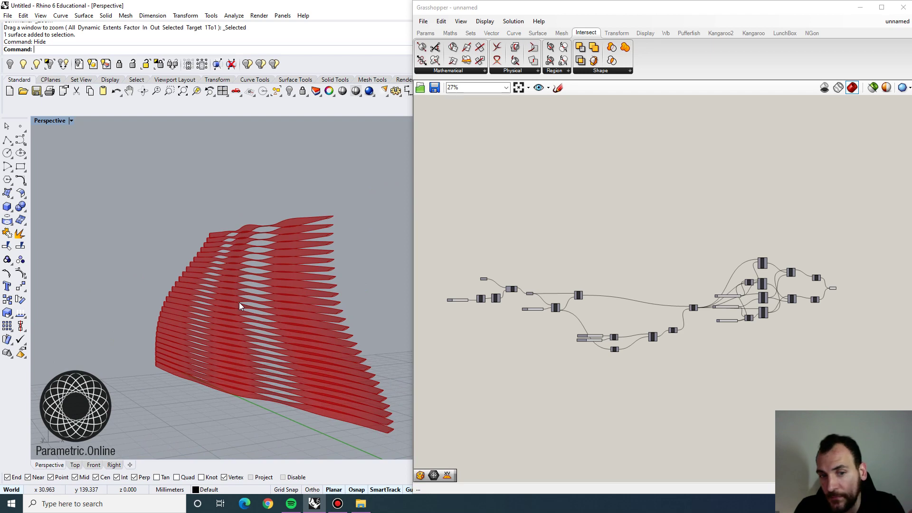
{"action": "right_click_drag", "start_coordinate": [281, 332], "coordinate": [307, 244]}
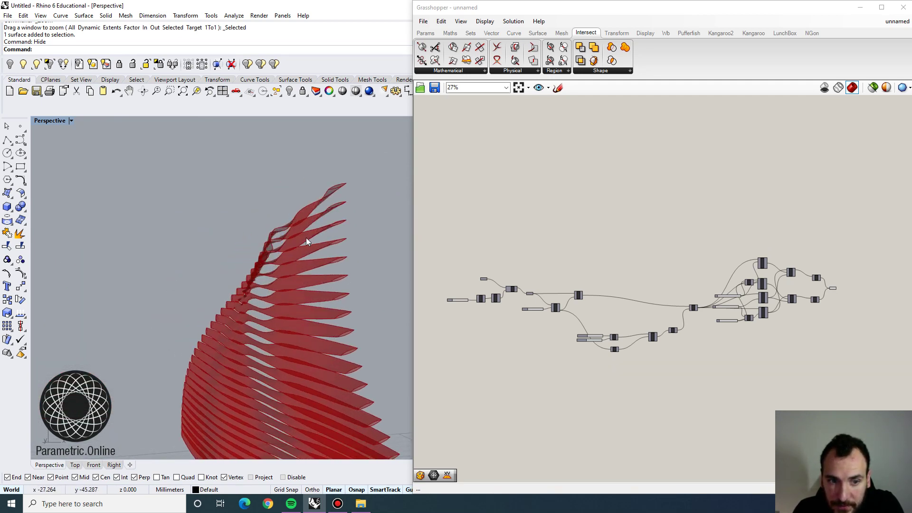
Step: Bake the final Geo parameter of the definition and move the baked facade surfaces away from the preview
{"action": "scroll", "coordinate": [805, 243], "scroll_direction": "up", "scroll_amount": 5}
{"action": "left_click", "coordinate": [746, 303]}
{"action": "right_click", "coordinate": [746, 303]}
{"action": "left_click", "coordinate": [784, 340]}
{"action": "left_click", "coordinate": [791, 424]}
{"action": "right_click_drag", "start_coordinate": [228, 237], "coordinate": [139, 228]}
{"action": "scroll", "coordinate": [138, 228], "scroll_direction": "down", "scroll_amount": 8}
{"action": "left_click_drag", "start_coordinate": [215, 198], "coordinate": [147, 287]}
{"action": "right_click_drag", "start_coordinate": [146, 287], "coordinate": [185, 267]}
{"action": "left_click_drag", "start_coordinate": [249, 230], "coordinate": [166, 267]}
{"action": "left_click", "coordinate": [69, 205]}
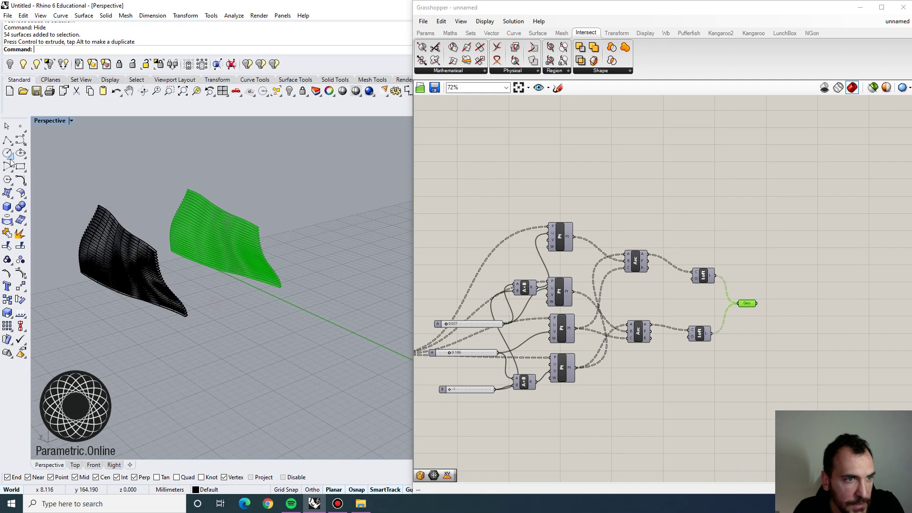
Step: Show the Perspective viewport in Rendered mode and examine the baked facade's blades up close
{"action": "left_click", "coordinate": [61, 121]}
{"action": "left_click", "coordinate": [52, 147]}
{"action": "scroll", "coordinate": [138, 270], "scroll_direction": "up", "scroll_amount": 5}
{"action": "scroll", "coordinate": [133, 283], "scroll_direction": "up", "scroll_amount": 3}
{"action": "right_click_drag", "start_coordinate": [155, 252], "coordinate": [354, 263]}
{"action": "scroll", "coordinate": [204, 272], "scroll_direction": "down", "scroll_amount": 5}
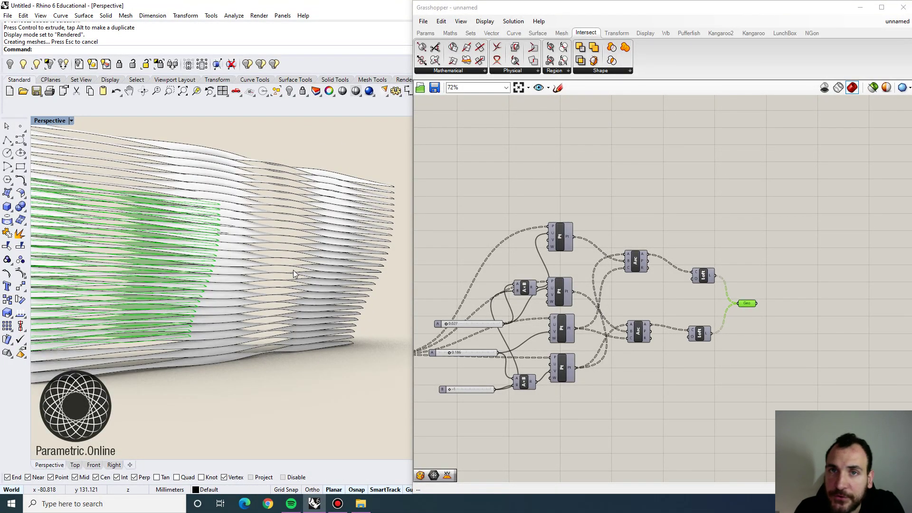
{"action": "right_click_drag", "start_coordinate": [289, 357], "coordinate": [266, 348]}
Step: Delete the baked facade surfaces and start a new empty Grasshopper document
{"action": "left_click_drag", "start_coordinate": [332, 408], "coordinate": [161, 186]}
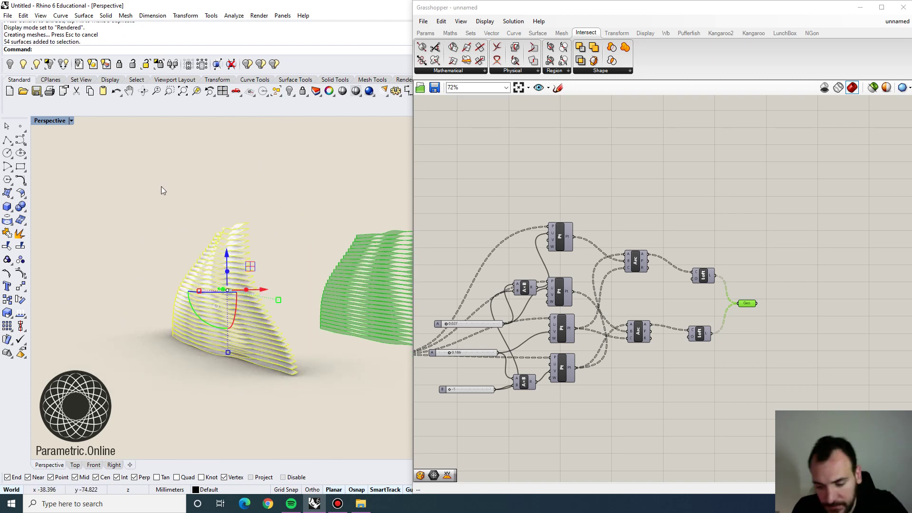
{"action": "key", "text": "Delete"}
{"action": "right_click_drag", "start_coordinate": [510, 197], "coordinate": [572, 215]}
{"action": "scroll", "coordinate": [572, 215], "scroll_direction": "down", "scroll_amount": 4}
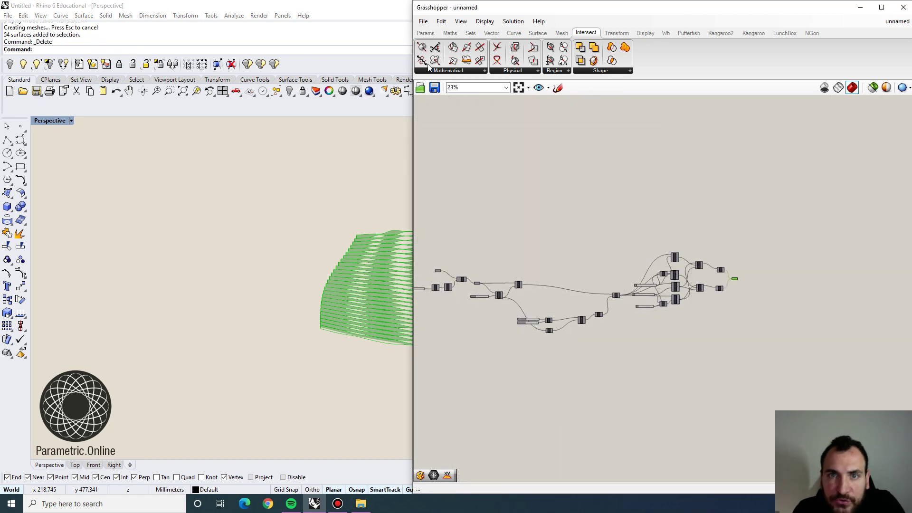
{"action": "left_click", "coordinate": [423, 22]}
{"action": "left_click", "coordinate": [446, 32]}
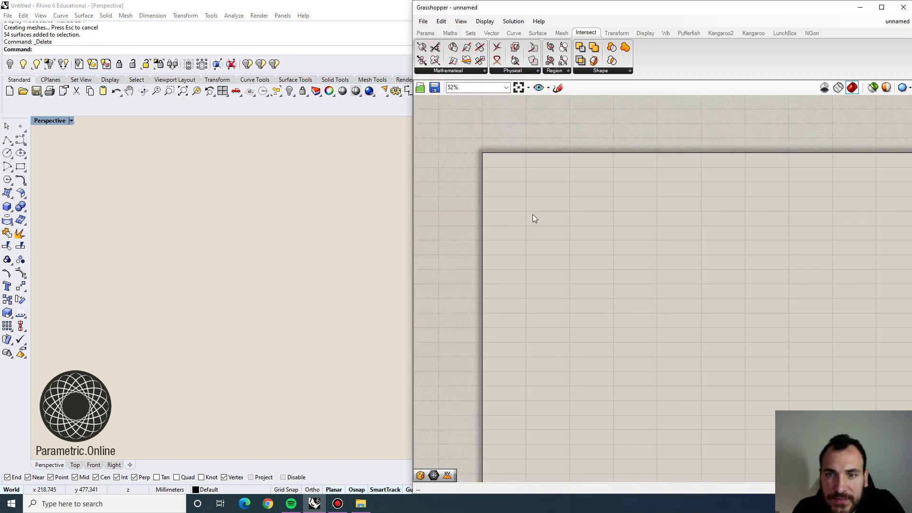
Step: Set the Perspective viewport to Wireframe display and move the Grasshopper window aside to reveal more of the viewport
{"action": "left_click", "coordinate": [50, 120]}
{"action": "left_click", "coordinate": [57, 143]}
{"action": "right_click_drag", "start_coordinate": [81, 168], "coordinate": [326, 314]}
{"action": "right_click_drag", "start_coordinate": [226, 295], "coordinate": [160, 203]}
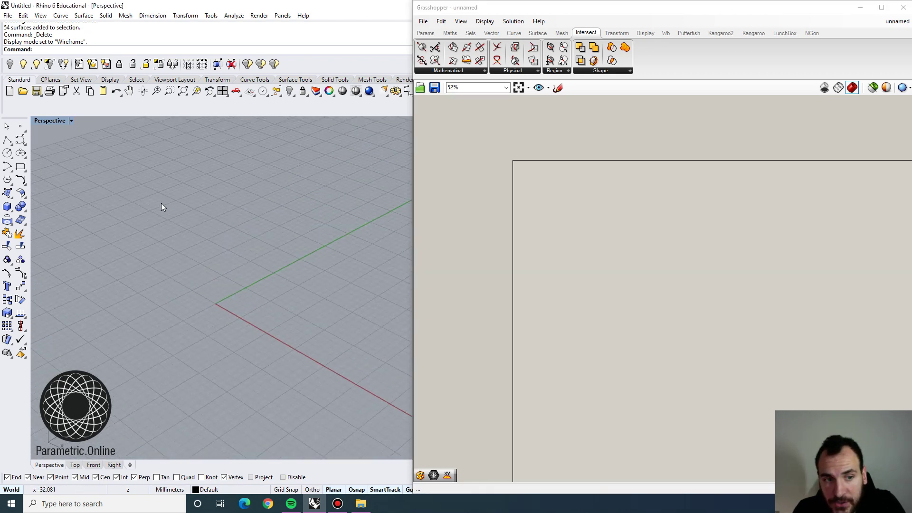
{"action": "left_click_drag", "start_coordinate": [565, 9], "coordinate": [617, 20]}
{"action": "right_click_drag", "start_coordinate": [235, 282], "coordinate": [209, 253]}
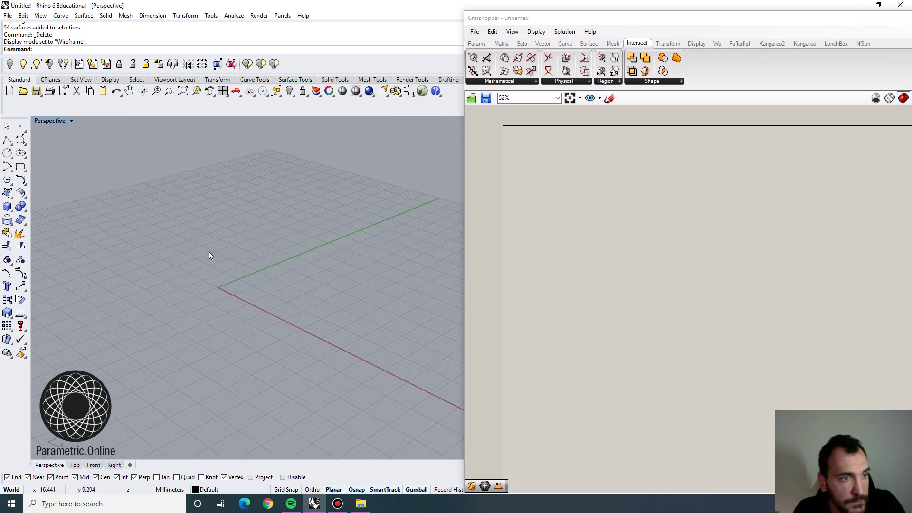
{"action": "right_click_drag", "start_coordinate": [266, 257], "coordinate": [267, 284]}
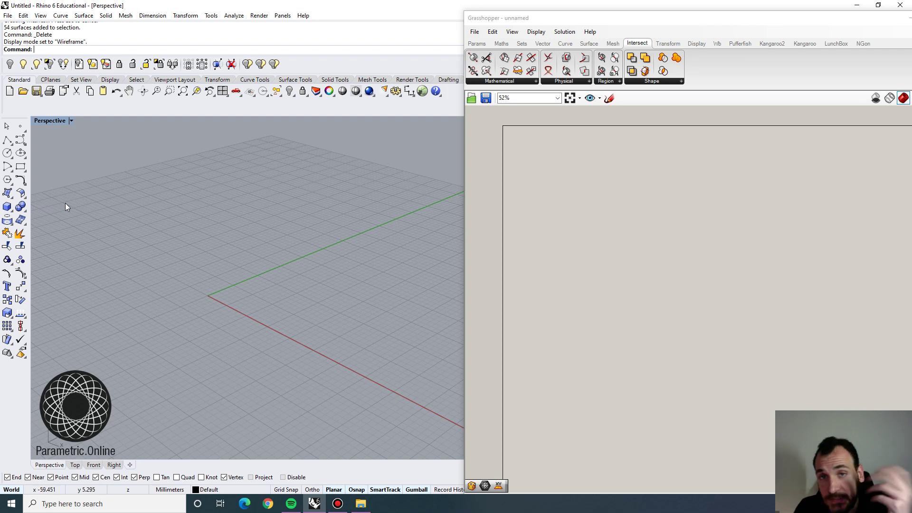
Step: Draw a gently waving degree 3 curve from four control points on the ground plane, passing near the origin
{"action": "left_click", "coordinate": [21, 140]}
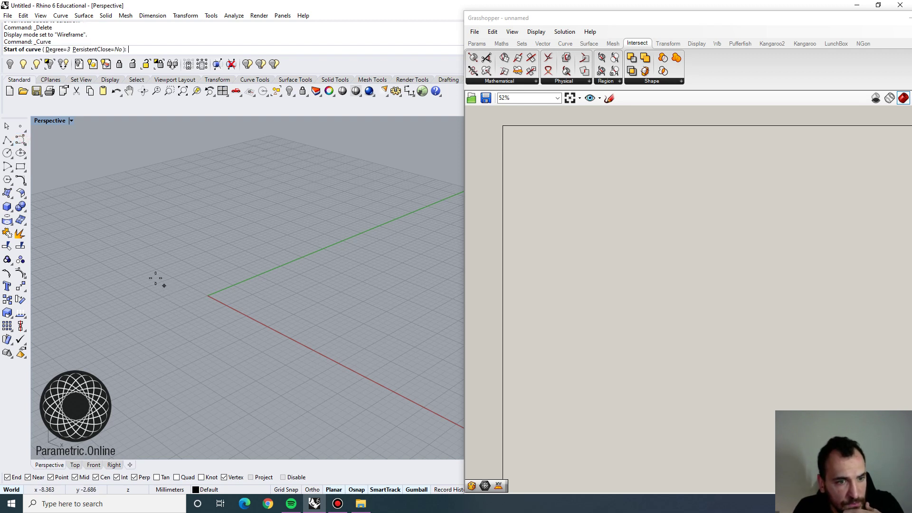
{"action": "left_click", "coordinate": [127, 253]}
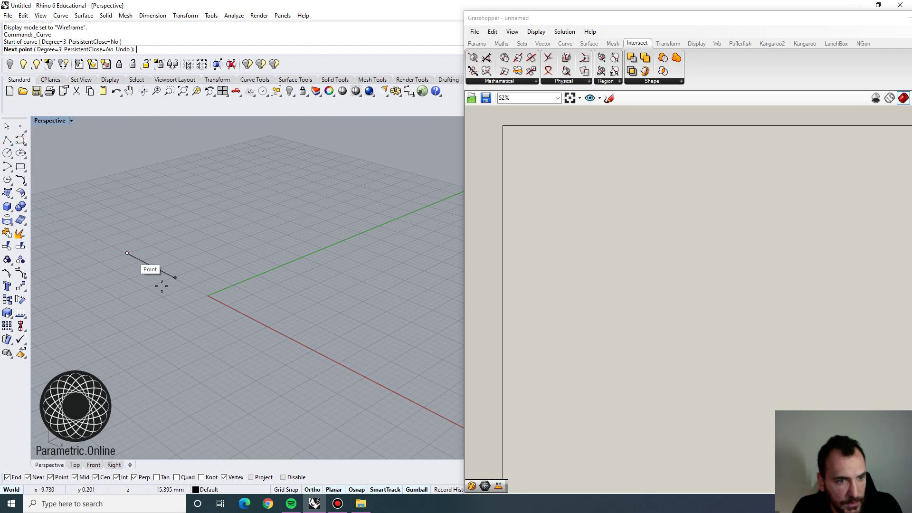
{"action": "left_click", "coordinate": [177, 279]}
{"action": "left_click", "coordinate": [233, 276]}
{"action": "left_click", "coordinate": [301, 308]}
{"action": "key", "text": "Return"}
{"action": "scroll", "coordinate": [186, 267], "scroll_direction": "up", "scroll_amount": 2}
{"action": "scroll", "coordinate": [235, 281], "scroll_direction": "up", "scroll_amount": 2}
Step: Reference the drawn curve in a new Grasshopper Curve parameter and hide the original curve in Rhino
{"action": "double_click", "coordinate": [555, 215]}
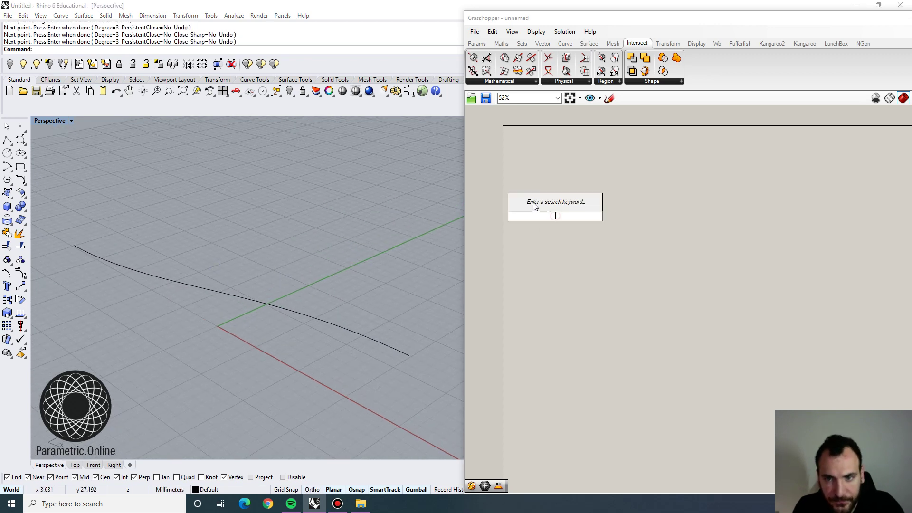
{"action": "scroll", "coordinate": [544, 223], "scroll_direction": "up", "scroll_amount": 5}
{"action": "double_click", "coordinate": [633, 281]}
{"action": "type", "text": "cur"}
{"action": "left_click", "coordinate": [621, 267]}
{"action": "right_click", "coordinate": [633, 281]}
{"action": "left_click", "coordinate": [660, 415]}
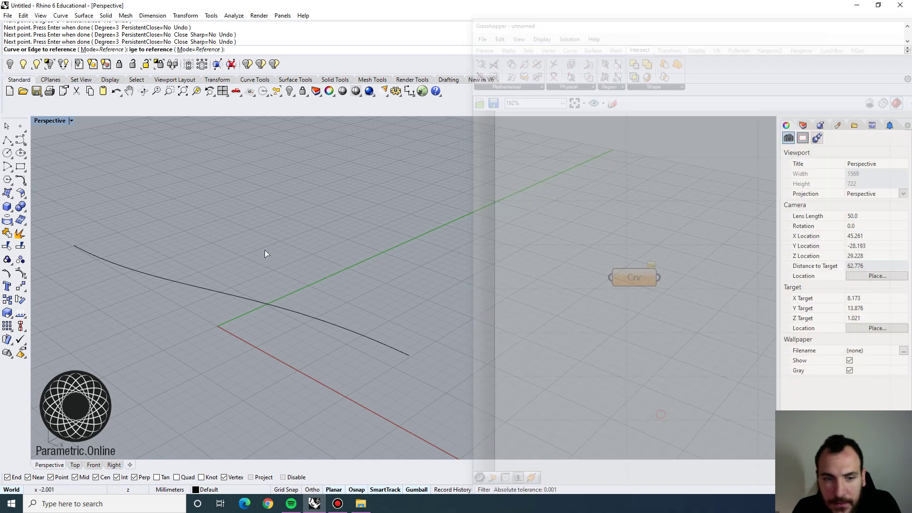
{"action": "left_click", "coordinate": [231, 292]}
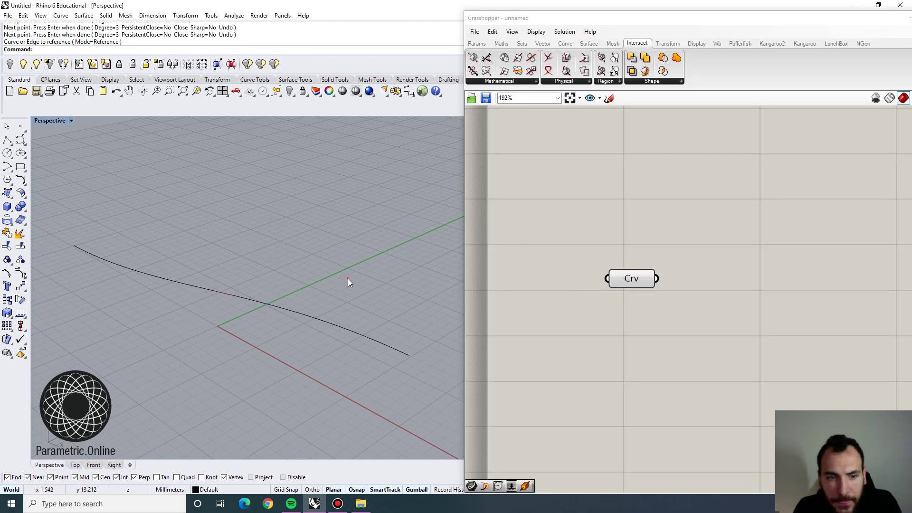
{"action": "left_click_drag", "start_coordinate": [344, 281], "coordinate": [210, 392]}
{"action": "key", "text": "Return"}
Step: Add a Divide Curve component and feed the Curve parameter into its C input
{"action": "right_click_drag", "start_coordinate": [717, 289], "coordinate": [648, 277]}
{"action": "double_click", "coordinate": [647, 275]}
{"action": "type", "text": "divide"}
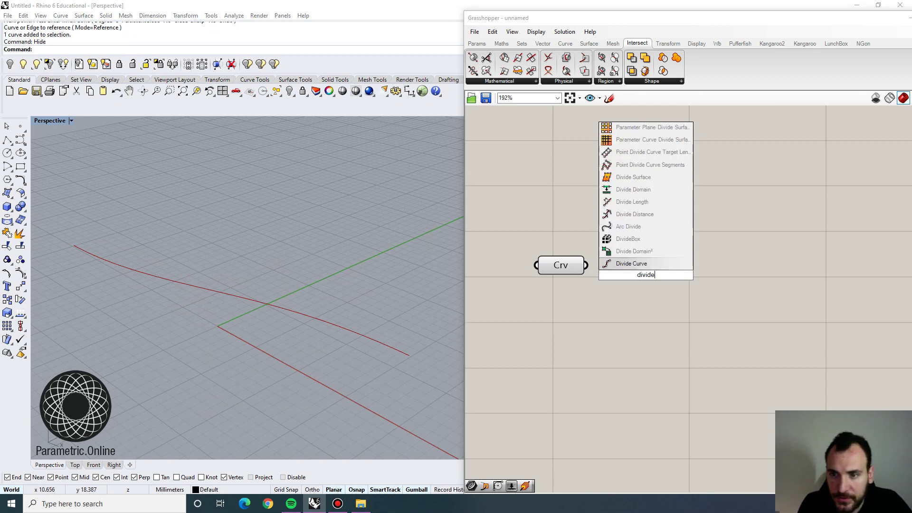
{"action": "left_click", "coordinate": [646, 264]}
{"action": "left_click_drag", "start_coordinate": [588, 266], "coordinate": [729, 278]}
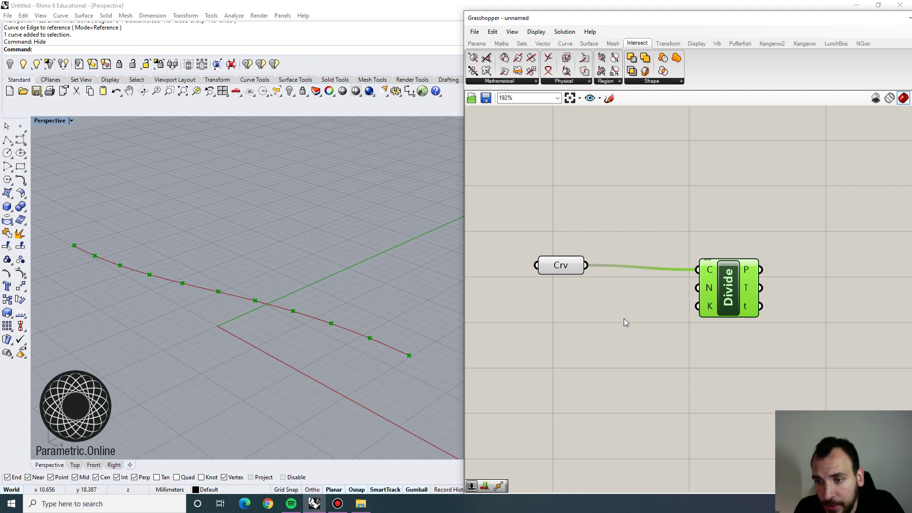
Step: Add a number slider, connect it to the N input of Divide Curve, and set the count to 5
{"action": "double_click", "coordinate": [599, 326]}
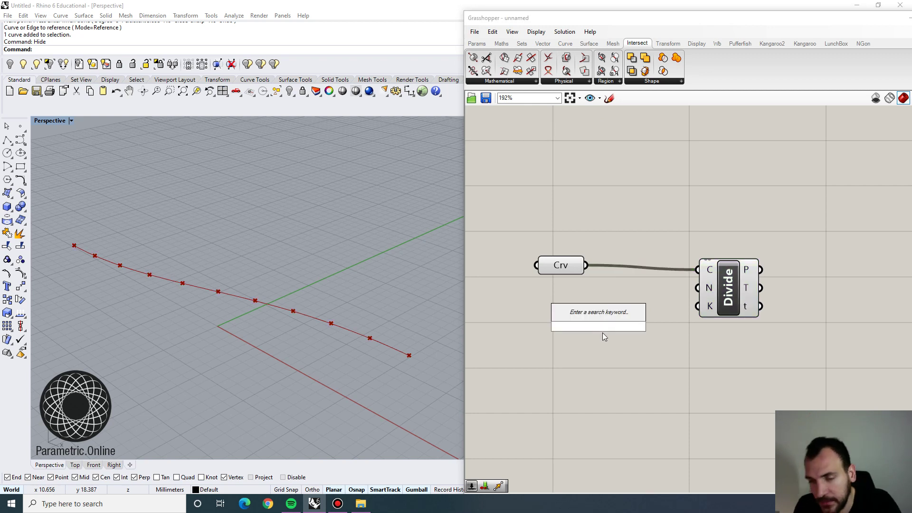
{"action": "type", "text": "20"}
{"action": "key", "text": "Return"}
{"action": "left_click_drag", "start_coordinate": [673, 326], "coordinate": [711, 288]}
{"action": "left_click_drag", "start_coordinate": [589, 327], "coordinate": [580, 329]}
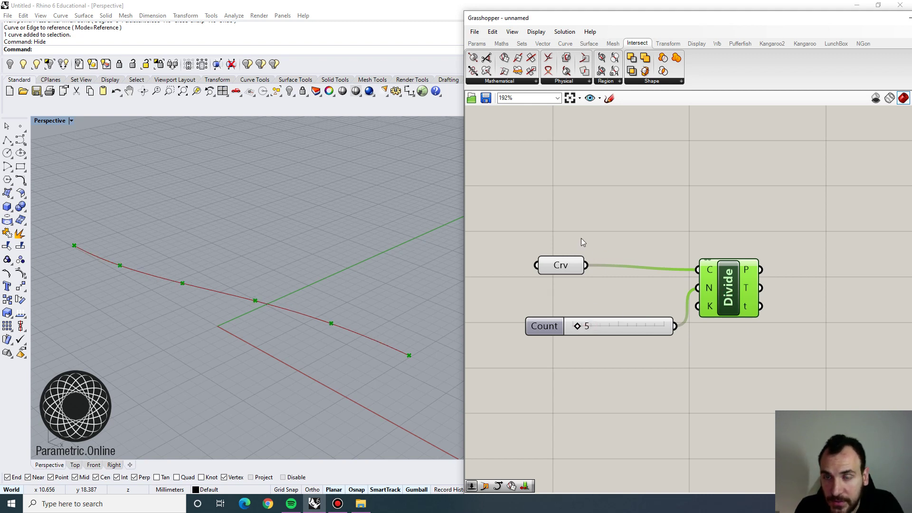
Step: Place a Perp Frame component beside the Divide Curve component
{"action": "right_click_drag", "start_coordinate": [572, 236], "coordinate": [487, 238]}
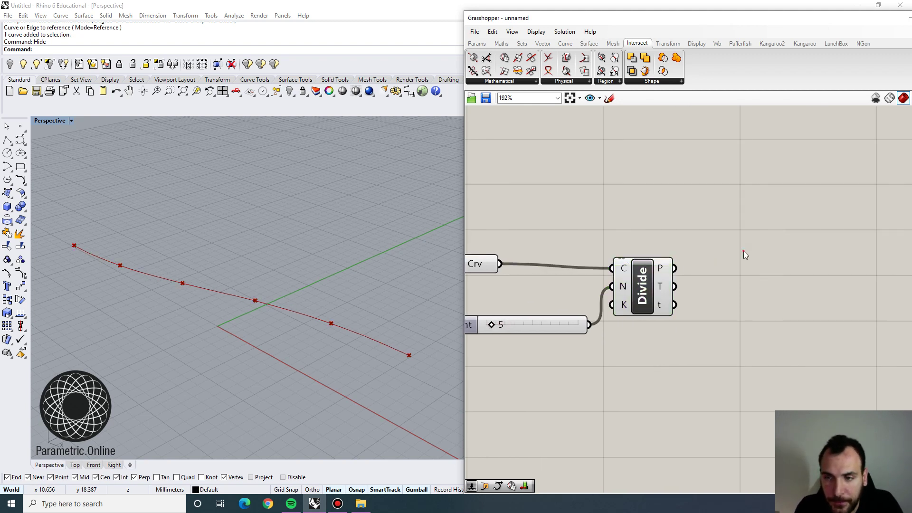
{"action": "double_click", "coordinate": [744, 251]}
{"action": "type", "text": "per"}
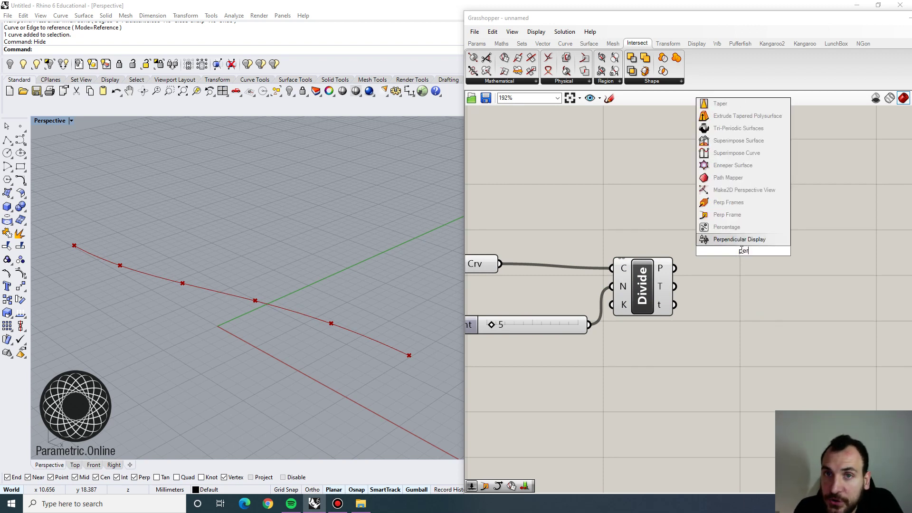
{"action": "left_click", "coordinate": [734, 217]}
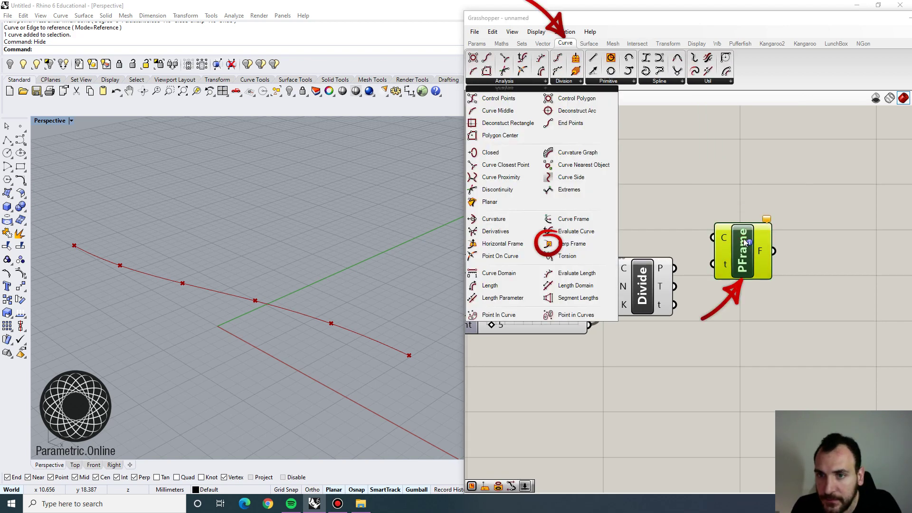
{"action": "left_click", "coordinate": [737, 189]}
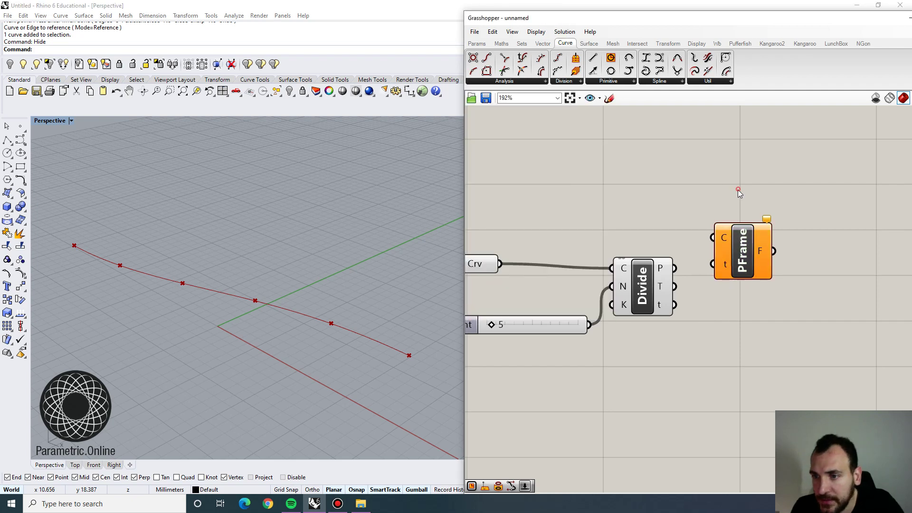
{"action": "scroll", "coordinate": [689, 252], "scroll_direction": "down", "scroll_amount": 1}
{"action": "scroll", "coordinate": [684, 267], "scroll_direction": "up", "scroll_amount": 2}
{"action": "right_click_drag", "start_coordinate": [704, 272], "coordinate": [713, 282]}
{"action": "scroll", "coordinate": [713, 282], "scroll_direction": "down", "scroll_amount": 1}
Step: Space out the Curve parameter and Count slider, and reparameterize the Curve parameter
{"action": "left_click", "coordinate": [727, 338]}
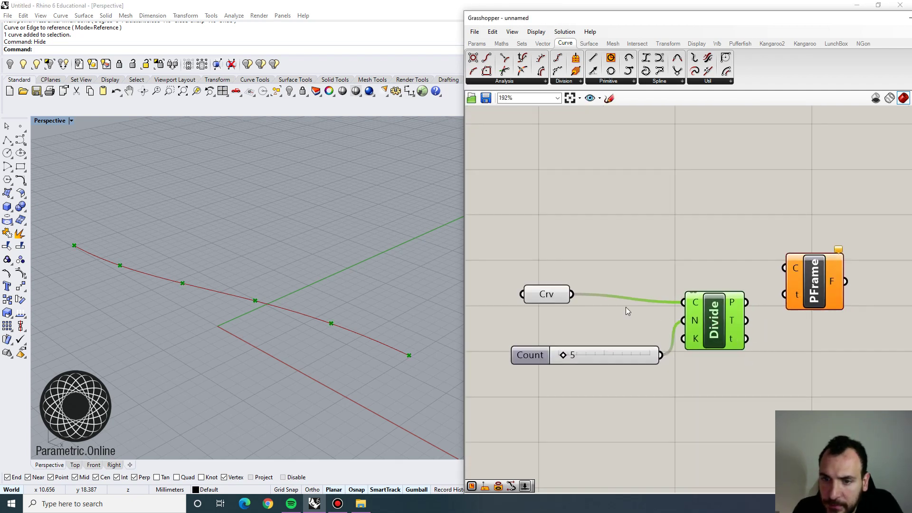
{"action": "left_click_drag", "start_coordinate": [555, 295], "coordinate": [556, 286]}
{"action": "left_click_drag", "start_coordinate": [635, 353], "coordinate": [615, 348]}
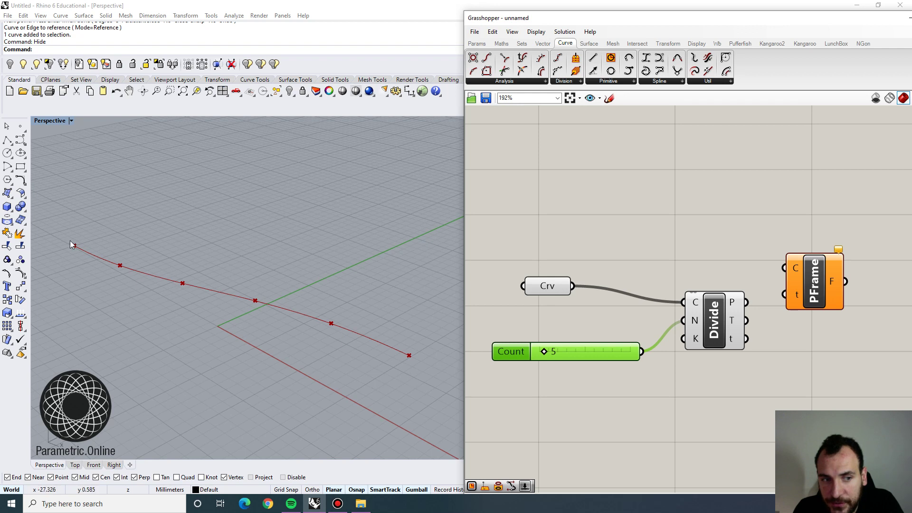
{"action": "right_click", "coordinate": [539, 287]}
{"action": "left_click", "coordinate": [578, 401]}
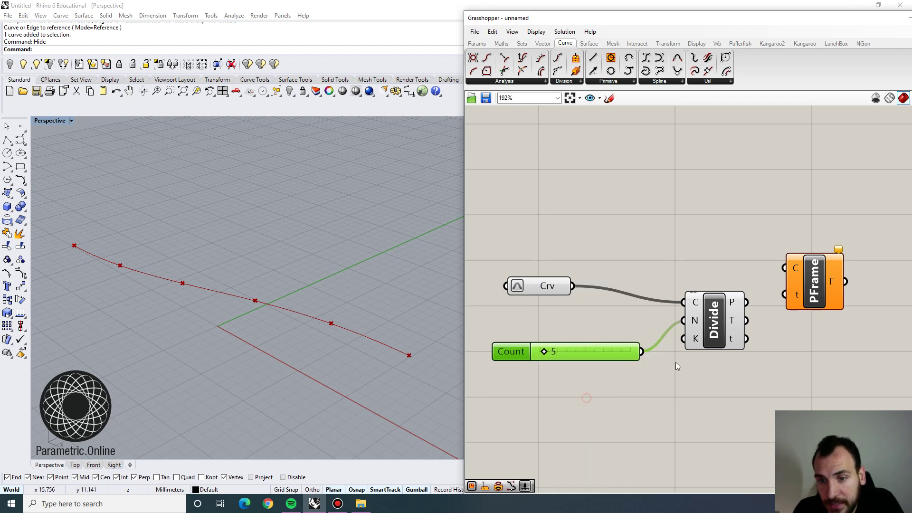
{"action": "mouse_move", "coordinate": [734, 341]}
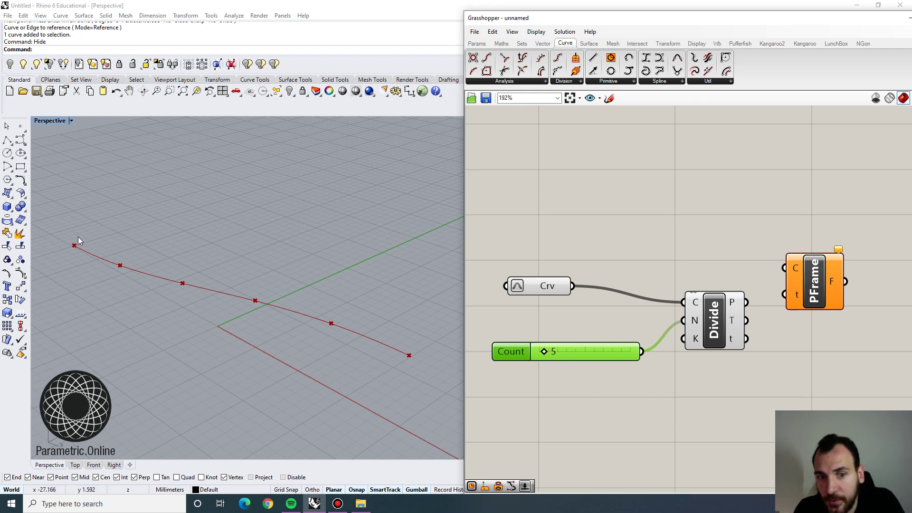
{"action": "left_click", "coordinate": [569, 245]}
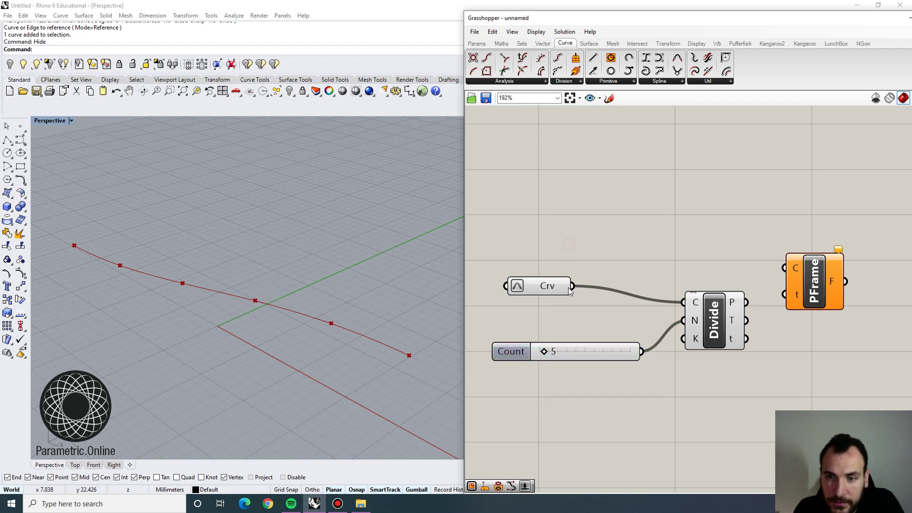
Step: Connect the Curve parameter and Divide Curve's t output to the Perp Frame's C and t inputs, then inspect the frames
{"action": "left_click_drag", "start_coordinate": [573, 286], "coordinate": [831, 271]}
{"action": "left_click_drag", "start_coordinate": [746, 339], "coordinate": [801, 284]}
{"action": "left_click_drag", "start_coordinate": [823, 270], "coordinate": [830, 270]}
{"action": "right_click_drag", "start_coordinate": [223, 237], "coordinate": [337, 231]}
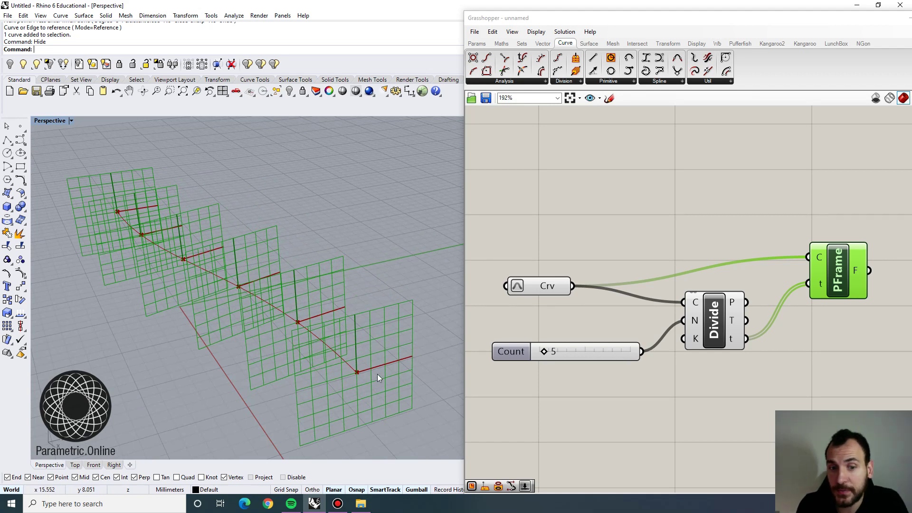
{"action": "right_click_drag", "start_coordinate": [332, 380], "coordinate": [338, 359]}
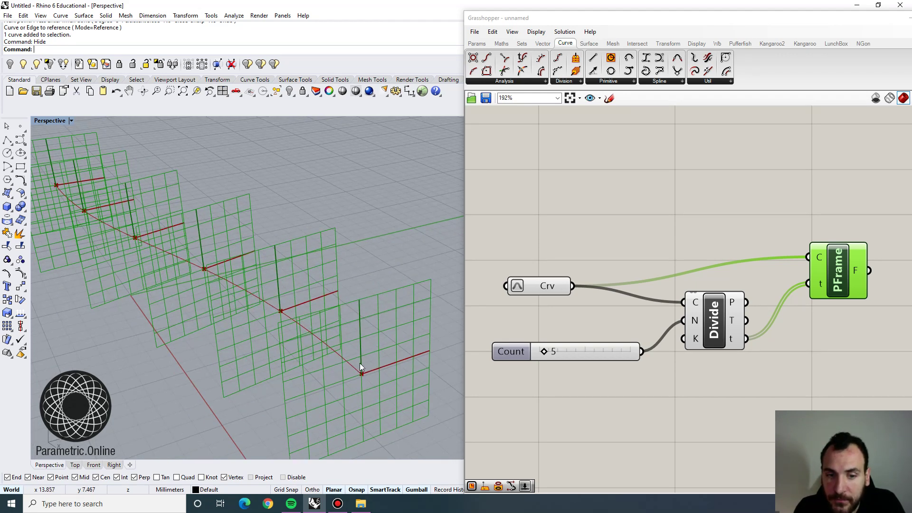
Step: Place a Point Oriented component beside the Perp Frame component
{"action": "scroll", "coordinate": [346, 348], "scroll_direction": "down", "scroll_amount": 2}
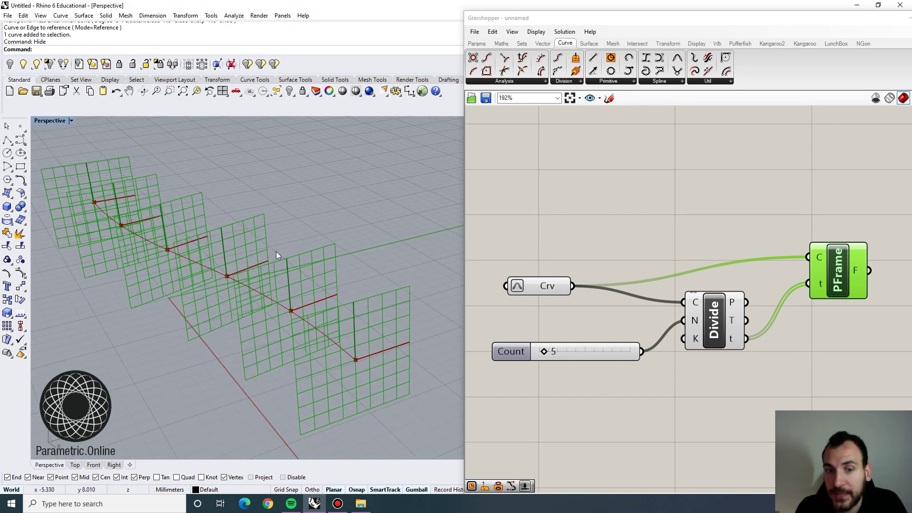
{"action": "left_click", "coordinate": [663, 217]}
{"action": "scroll", "coordinate": [662, 218], "scroll_direction": "down", "scroll_amount": 2}
{"action": "right_click_drag", "start_coordinate": [672, 294], "coordinate": [505, 316]}
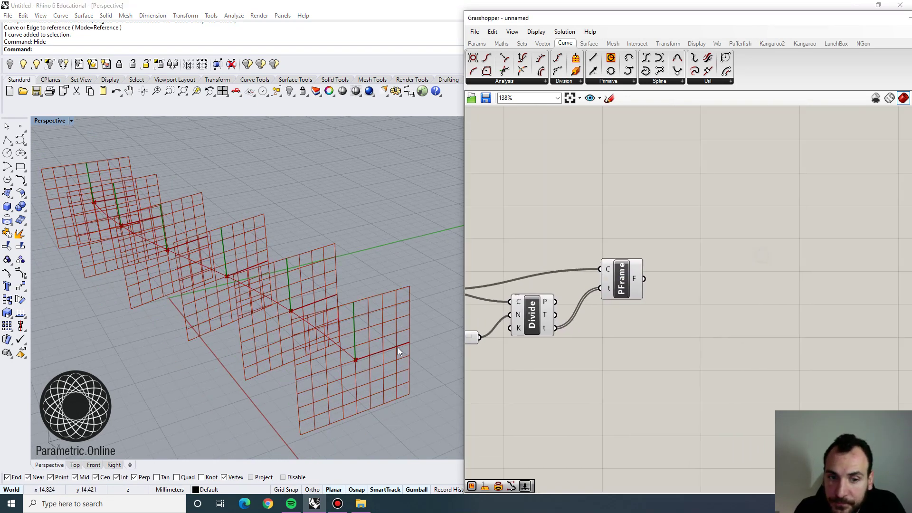
{"action": "scroll", "coordinate": [355, 349], "scroll_direction": "up", "scroll_amount": 5}
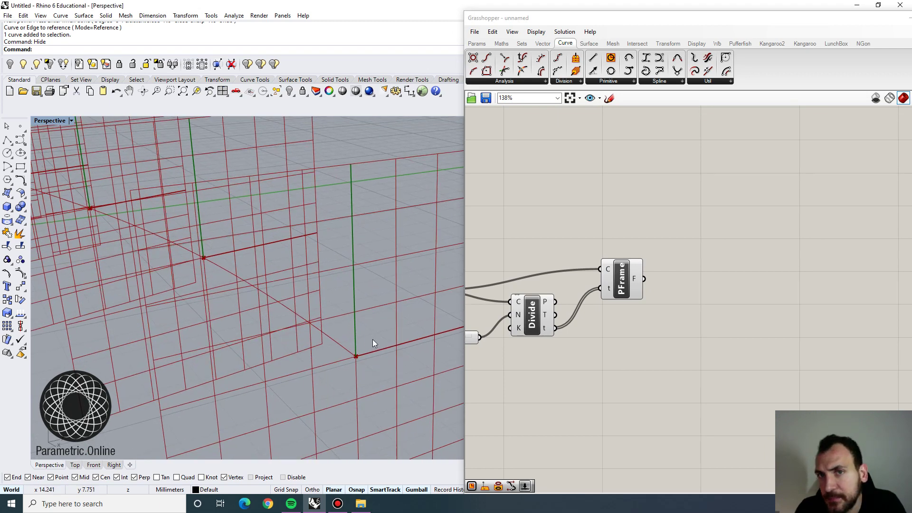
{"action": "double_click", "coordinate": [730, 283]}
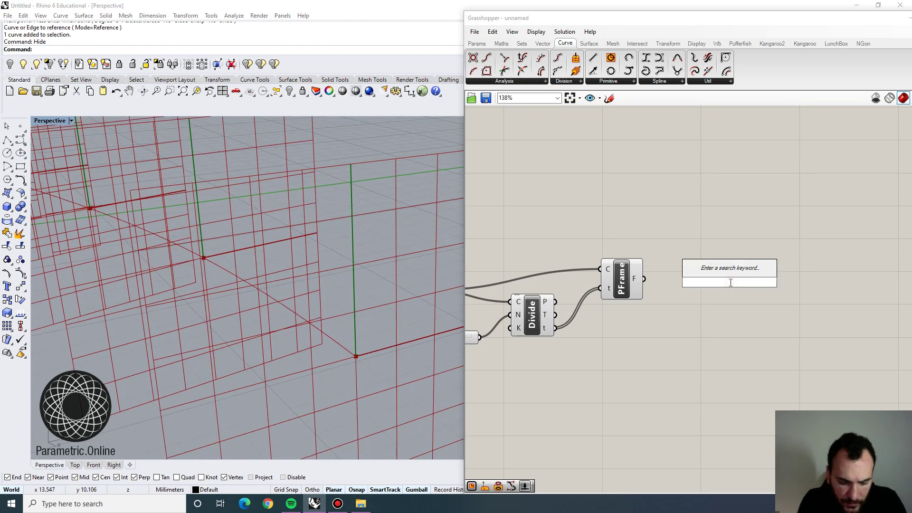
{"action": "type", "text": "point c"}
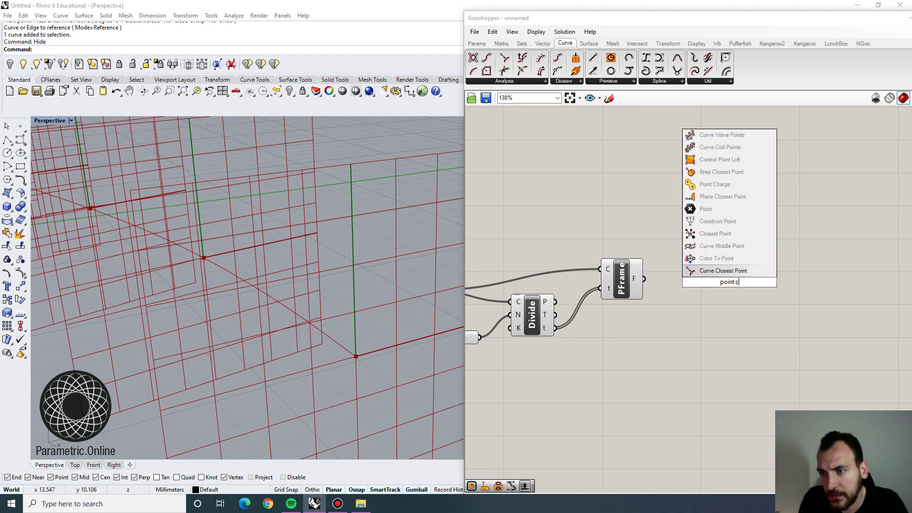
{"action": "key", "text": "BackSpace"}
{"action": "type", "text": "orien"}
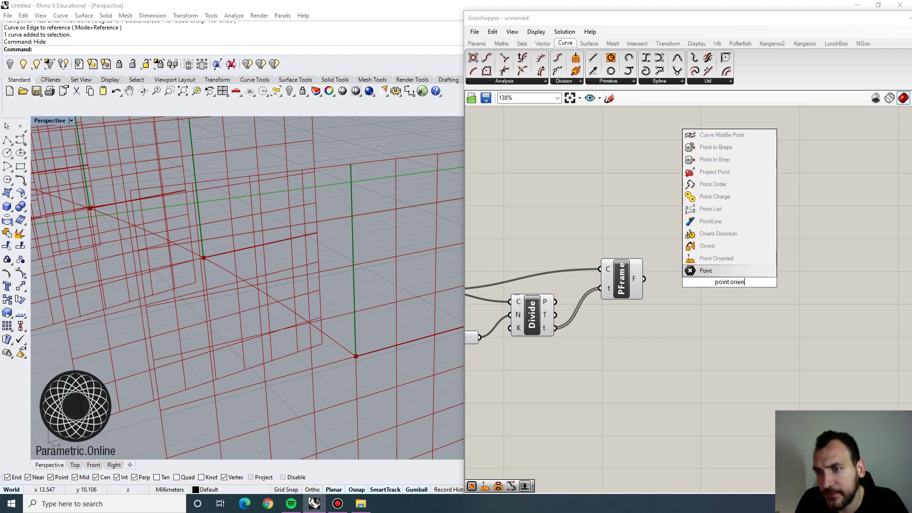
{"action": "left_click", "coordinate": [717, 258]}
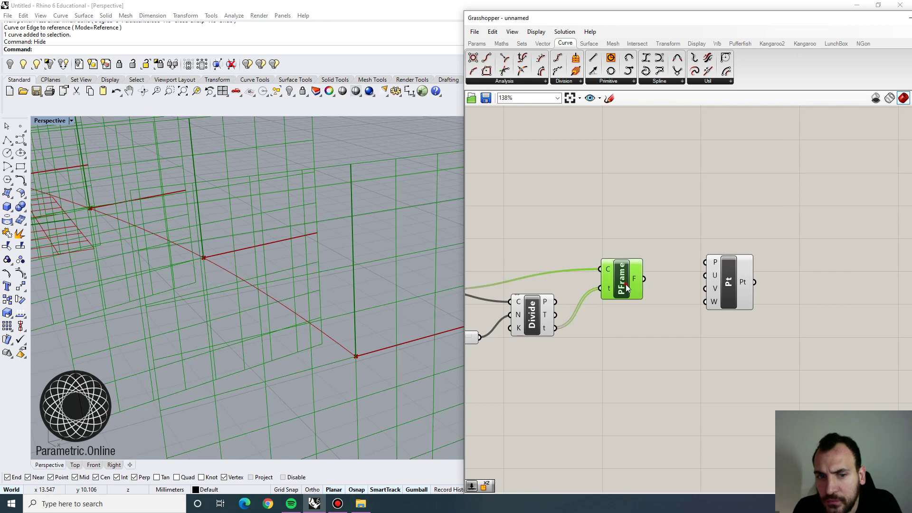
Step: Connect the Perp Frame's F output to the Point Oriented's P input and move the point component farther away
{"action": "left_click_drag", "start_coordinate": [645, 279], "coordinate": [755, 291]}
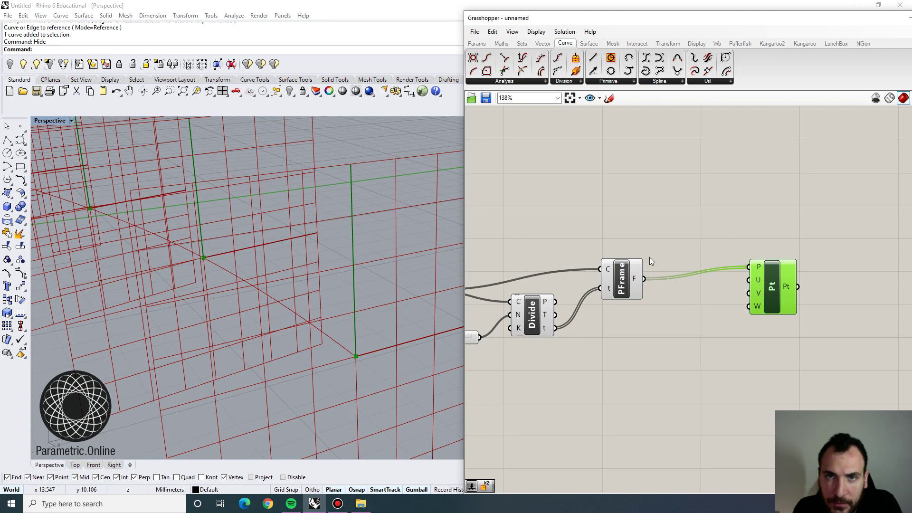
{"action": "scroll", "coordinate": [658, 257], "scroll_direction": "down", "scroll_amount": 1}
{"action": "scroll", "coordinate": [756, 273], "scroll_direction": "up", "scroll_amount": 2}
{"action": "right_click_drag", "start_coordinate": [752, 277], "coordinate": [730, 279]}
{"action": "scroll", "coordinate": [741, 286], "scroll_direction": "down", "scroll_amount": 1}
{"action": "left_click_drag", "start_coordinate": [741, 287], "coordinate": [814, 299]}
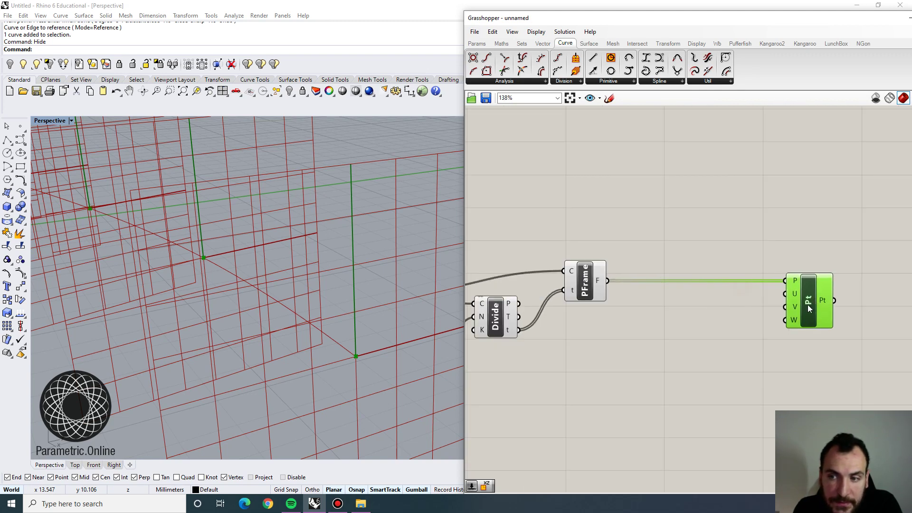
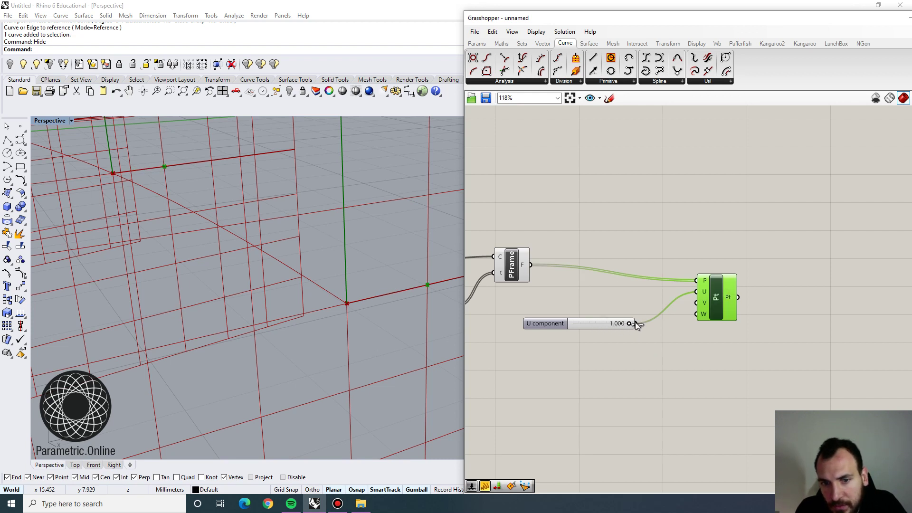
Step: Shift the Point Oriented component to make room and place a Multiplication component below the U component slider's wire
{"action": "right_click_drag", "start_coordinate": [672, 326], "coordinate": [603, 328]}
{"action": "left_click_drag", "start_coordinate": [656, 297], "coordinate": [703, 295]}
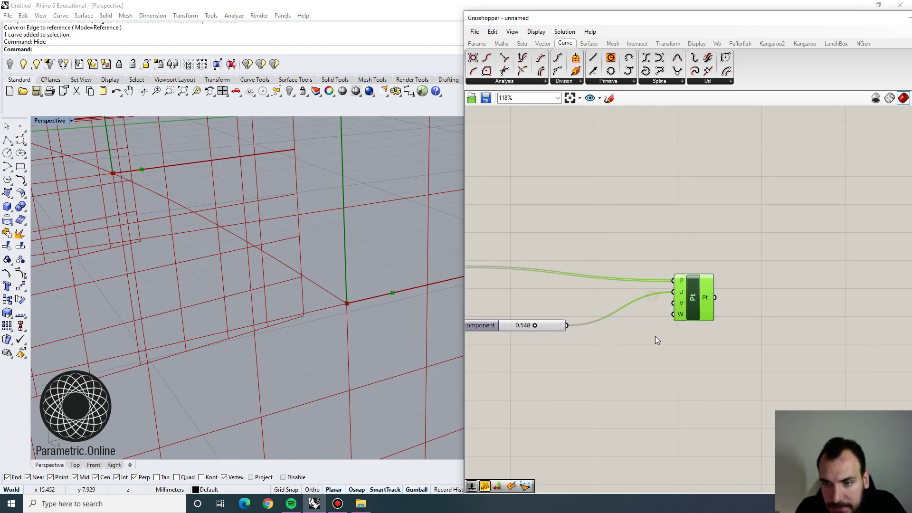
{"action": "double_click", "coordinate": [628, 355]}
{"action": "type", "text": "mul"}
{"action": "left_click", "coordinate": [635, 318]}
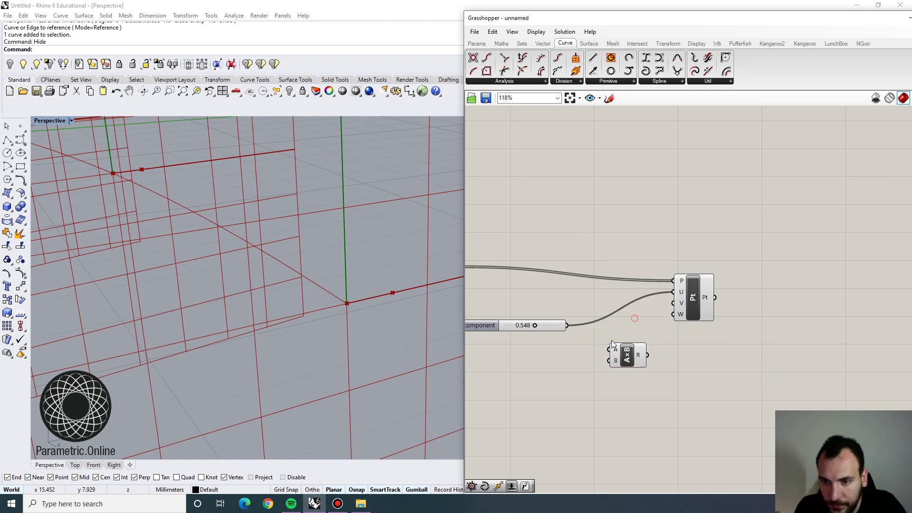
Step: Add a slider set to -1 and connect the U component slider and this slider to Multiplication's A and B inputs
{"action": "double_click", "coordinate": [533, 383]}
{"action": "type", "text": "-1."}
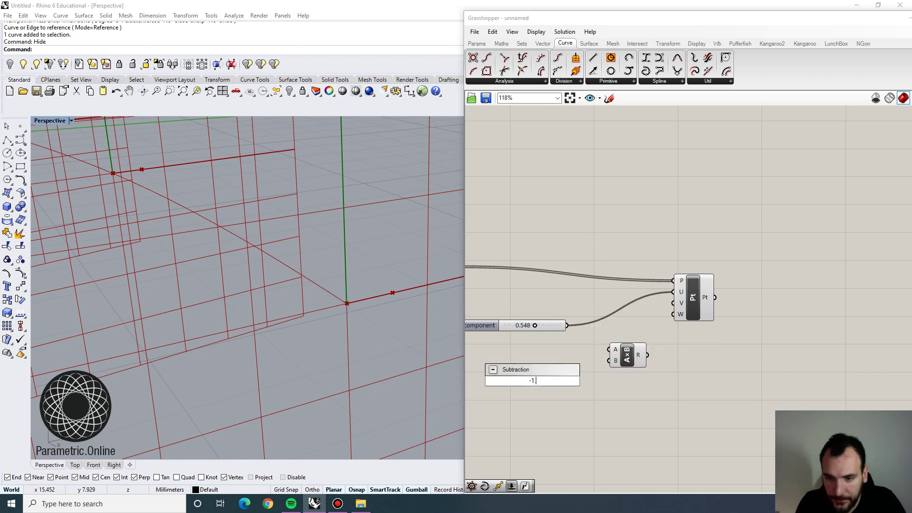
{"action": "type", "text": "1"}
{"action": "key", "text": "Return"}
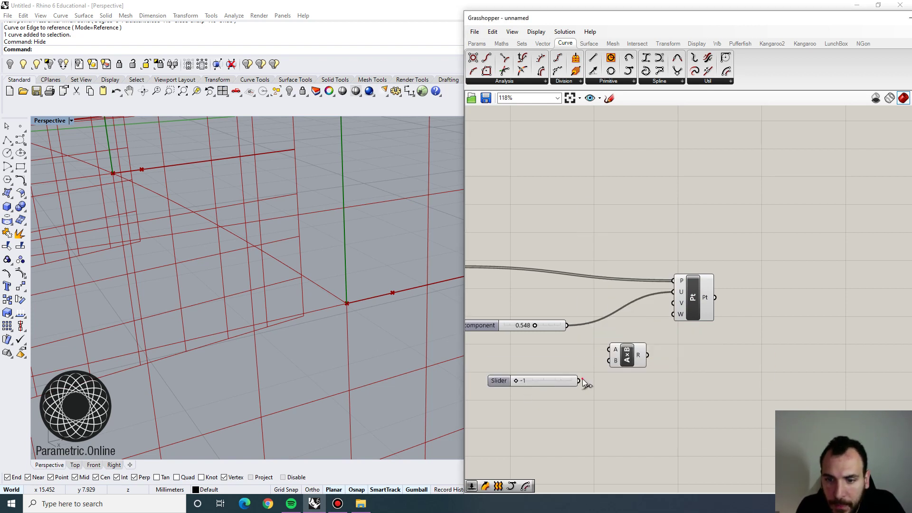
{"action": "left_click_drag", "start_coordinate": [579, 381], "coordinate": [567, 325]}
Step: Duplicate the Point Oriented component, feed the Multiplication result into the copy's U input, and set the distance slider to 0.639
{"action": "left_click_drag", "start_coordinate": [688, 308], "coordinate": [692, 339]}
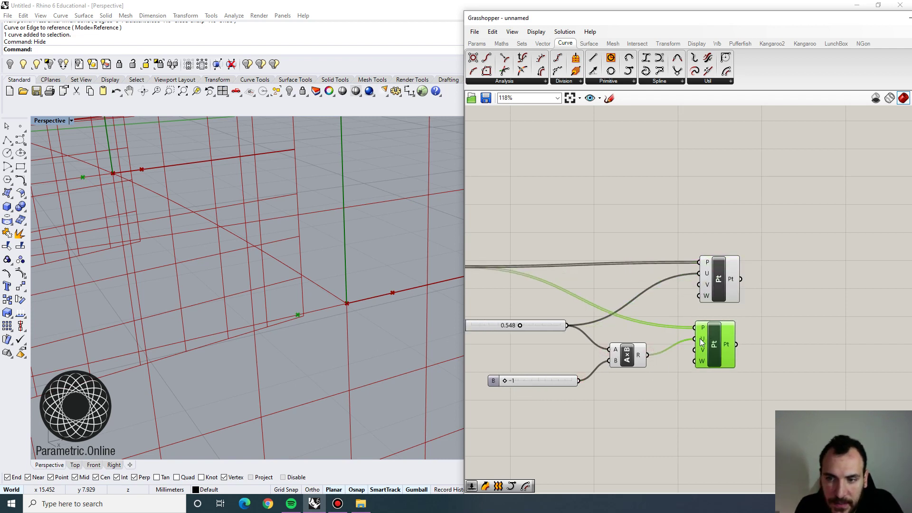
{"action": "right_click_drag", "start_coordinate": [573, 307], "coordinate": [619, 312]}
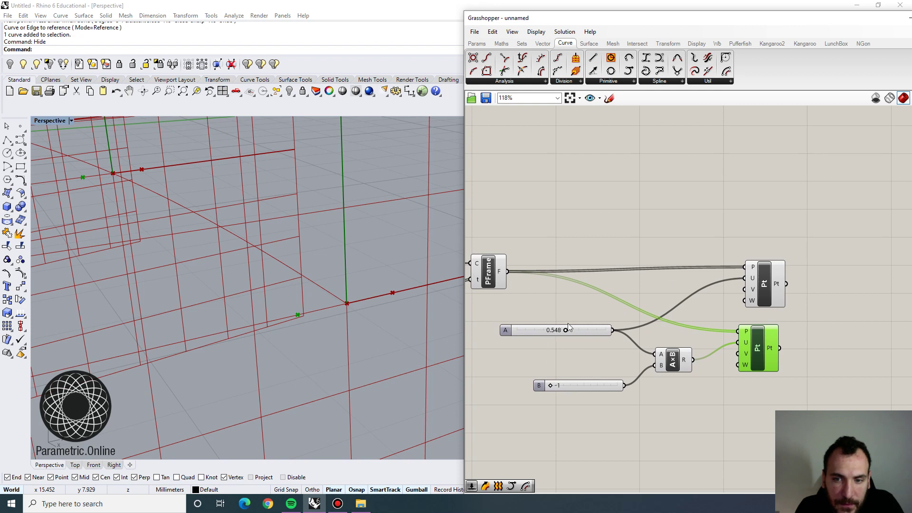
{"action": "mouse_move", "coordinate": [566, 328]}
{"action": "left_mouse_down"}
{"action": "mouse_move", "coordinate": [534, 333]}
{"action": "mouse_move", "coordinate": [573, 326]}
{"action": "left_mouse_up"}
{"action": "left_click", "coordinate": [592, 301]}
{"action": "scroll", "coordinate": [594, 298], "scroll_direction": "down", "scroll_amount": 2}
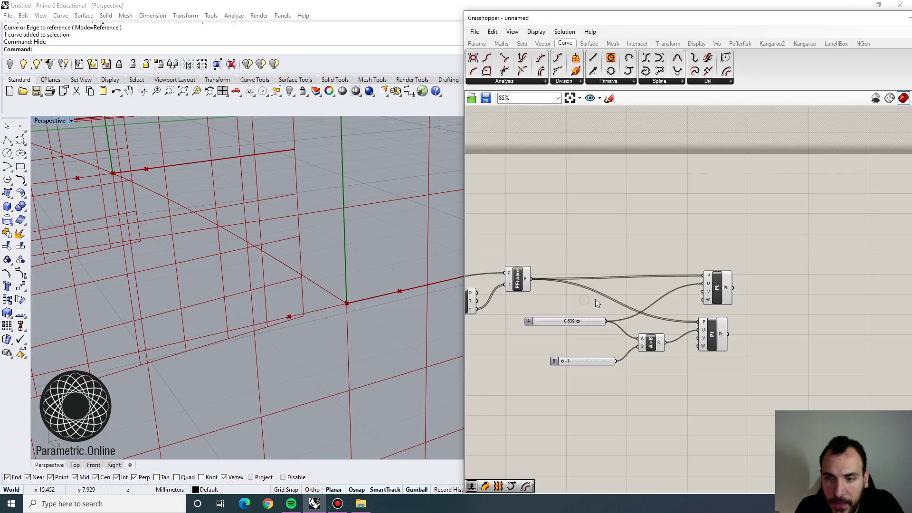
Step: Duplicate the two Point Oriented components with their Multiplication and sliders, placing the copy below the originals
{"action": "right_click_drag", "start_coordinate": [672, 314], "coordinate": [684, 295]}
{"action": "scroll", "coordinate": [684, 296], "scroll_direction": "up", "scroll_amount": 1}
{"action": "left_click", "coordinate": [743, 279]}
{"action": "left_click_drag", "start_coordinate": [745, 283], "coordinate": [739, 286]}
{"action": "left_click_drag", "start_coordinate": [750, 362], "coordinate": [551, 217]}
{"action": "left_click_drag", "start_coordinate": [729, 269], "coordinate": [736, 381]}
{"action": "left_click", "coordinate": [649, 351]}
{"action": "scroll", "coordinate": [671, 388], "scroll_direction": "up", "scroll_amount": 2}
{"action": "right_click_drag", "start_coordinate": [671, 388], "coordinate": [690, 317]}
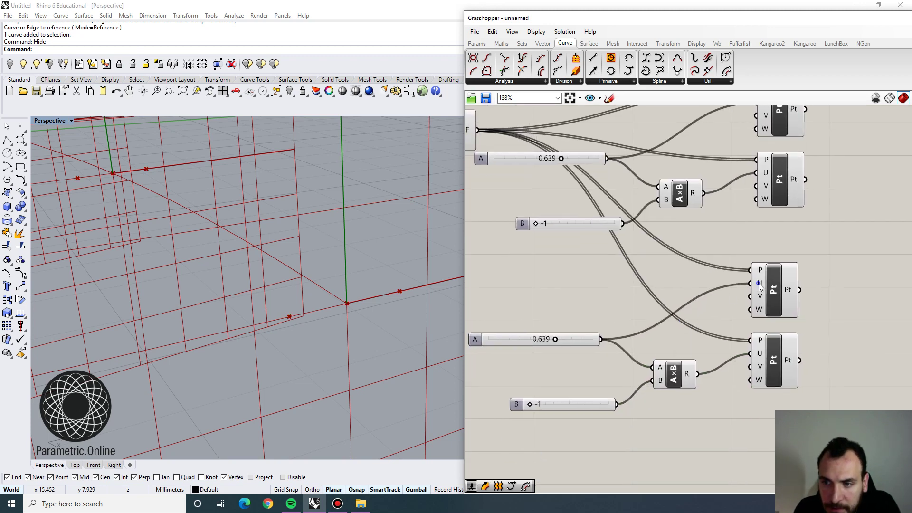
Step: Disconnect the wires from the U inputs of the two duplicated Point Oriented components
{"action": "right_click", "coordinate": [760, 285]}
{"action": "mouse_move", "coordinate": [814, 312]}
{"action": "left_click", "coordinate": [869, 315]}
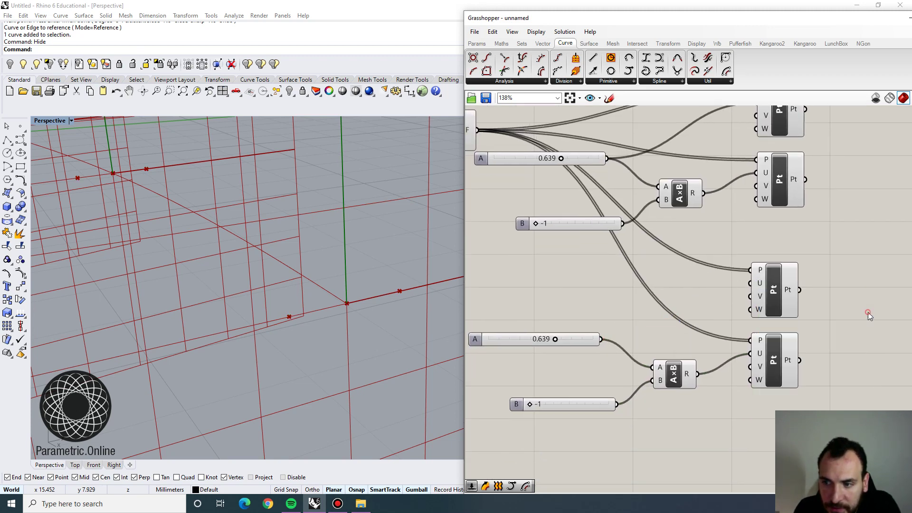
{"action": "right_click", "coordinate": [762, 360]}
{"action": "mouse_move", "coordinate": [809, 331]}
{"action": "left_click", "coordinate": [728, 339]}
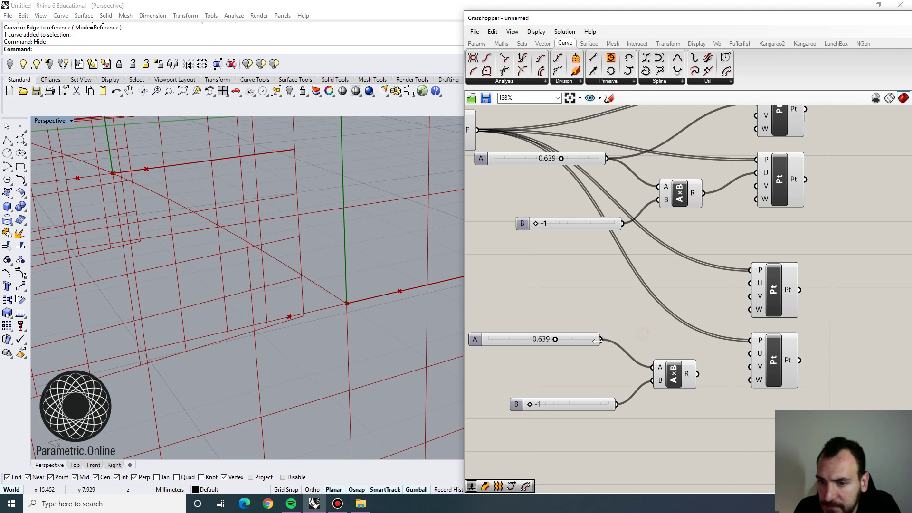
Step: Connect the duplicated A slider and Multiplication result to the copied points' V inputs, and set that slider to 0.236
{"action": "mouse_move", "coordinate": [598, 341]}
{"action": "left_mouse_down"}
{"action": "mouse_move", "coordinate": [711, 306]}
{"action": "mouse_move", "coordinate": [609, 327]}
{"action": "mouse_move", "coordinate": [600, 339]}
{"action": "left_mouse_up"}
{"action": "left_click_drag", "start_coordinate": [603, 339], "coordinate": [754, 301]}
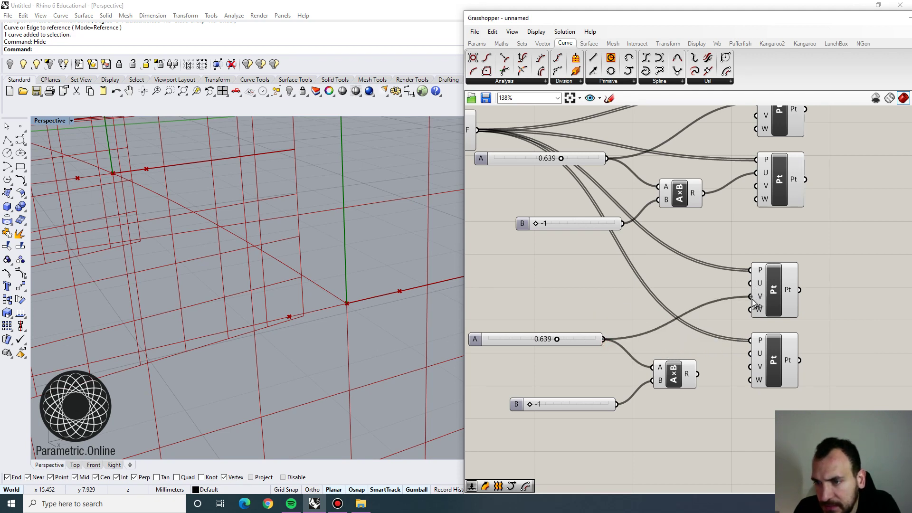
{"action": "left_click_drag", "start_coordinate": [699, 374], "coordinate": [751, 366]}
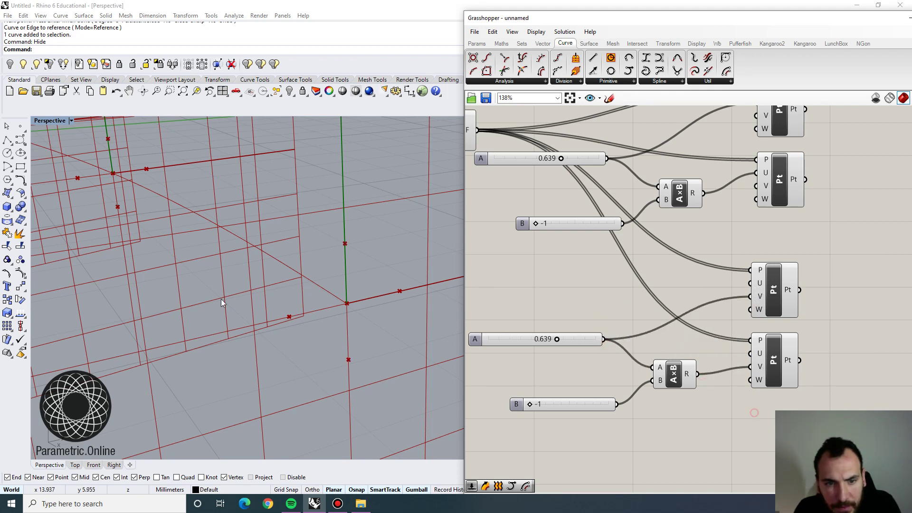
{"action": "right_click_drag", "start_coordinate": [556, 347], "coordinate": [574, 349]}
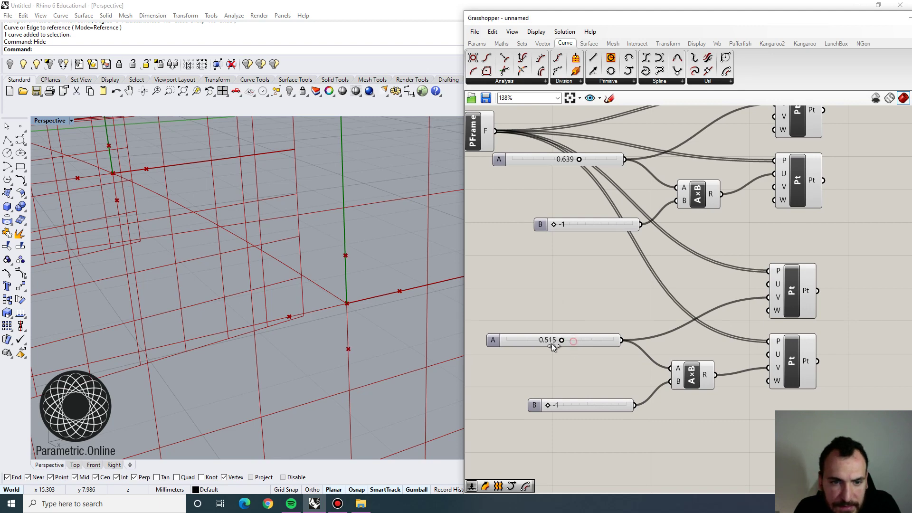
{"action": "left_click_drag", "start_coordinate": [529, 346], "coordinate": [531, 347]}
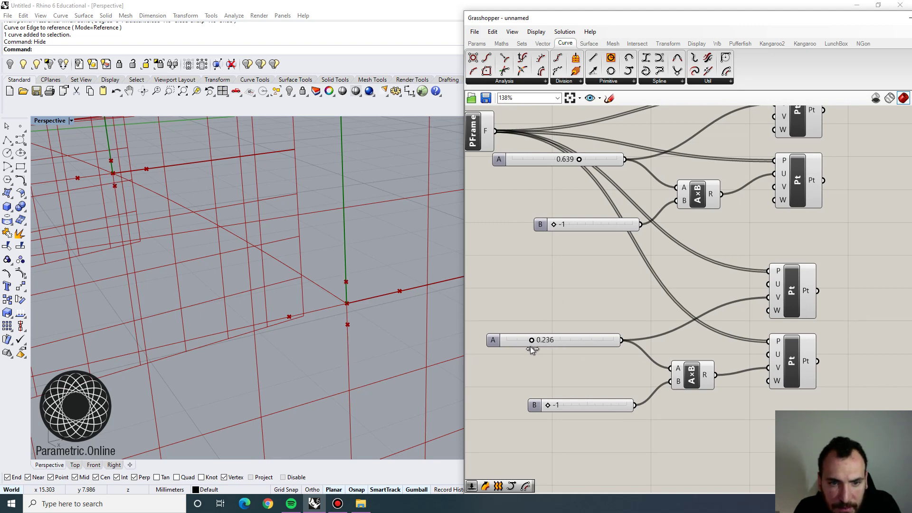
Step: Place an Arc 3Pt component beside the four Point Oriented components
{"action": "scroll", "coordinate": [556, 326], "scroll_direction": "down", "scroll_amount": 4}
{"action": "right_click_drag", "start_coordinate": [712, 279], "coordinate": [668, 299]}
{"action": "scroll", "coordinate": [670, 307], "scroll_direction": "up", "scroll_amount": 2}
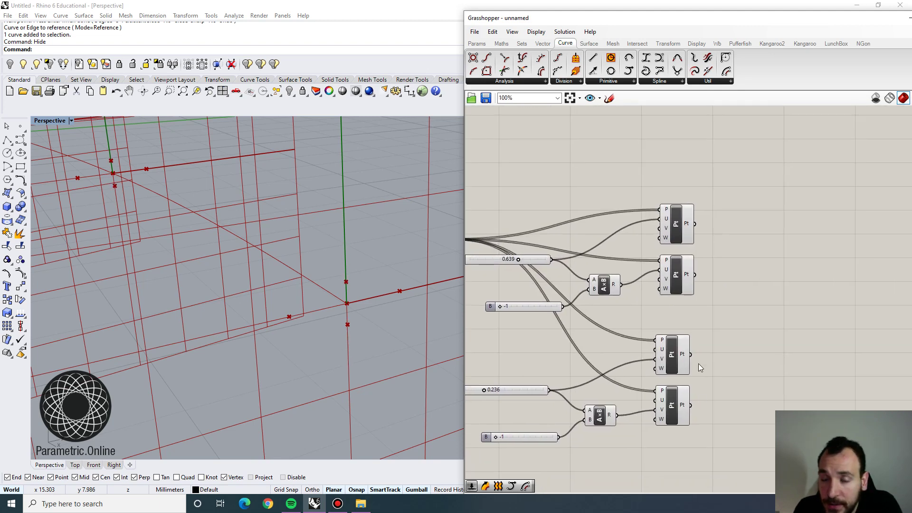
{"action": "double_click", "coordinate": [750, 297]}
{"action": "type", "text": "arc"}
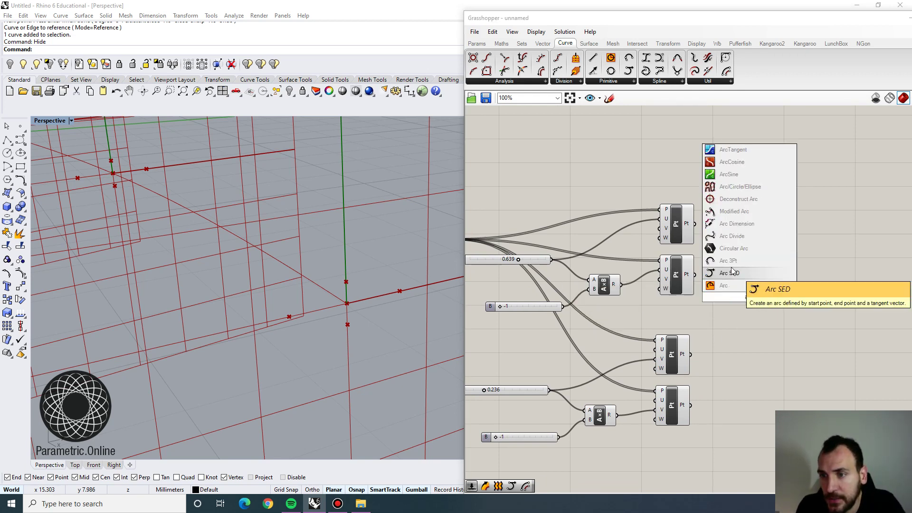
{"action": "left_click", "coordinate": [729, 263]}
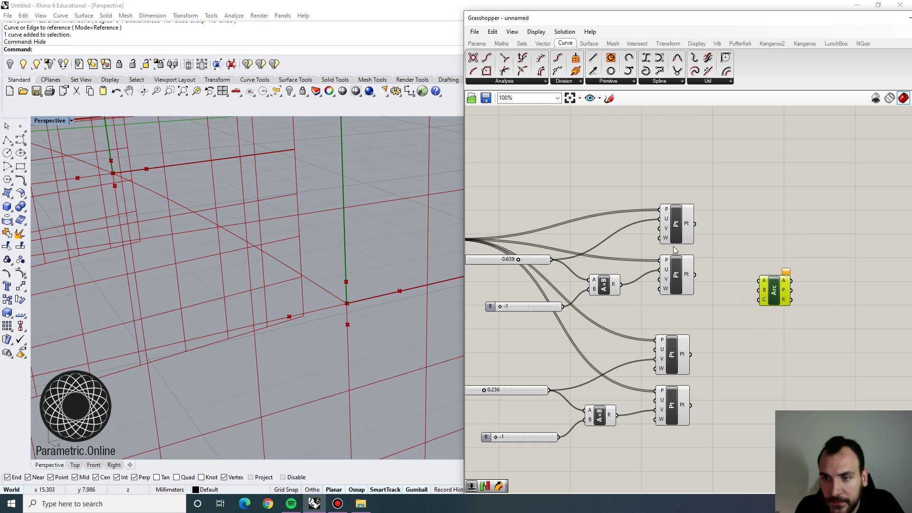
Step: Connect the first U-offset point to the arc's A input and the first V-offset point to its B input
{"action": "left_click", "coordinate": [677, 223]}
{"action": "left_click_drag", "start_coordinate": [693, 224], "coordinate": [760, 280]}
{"action": "left_click_drag", "start_coordinate": [773, 289], "coordinate": [783, 280]}
{"action": "left_click", "coordinate": [679, 281]}
{"action": "left_click", "coordinate": [677, 351]}
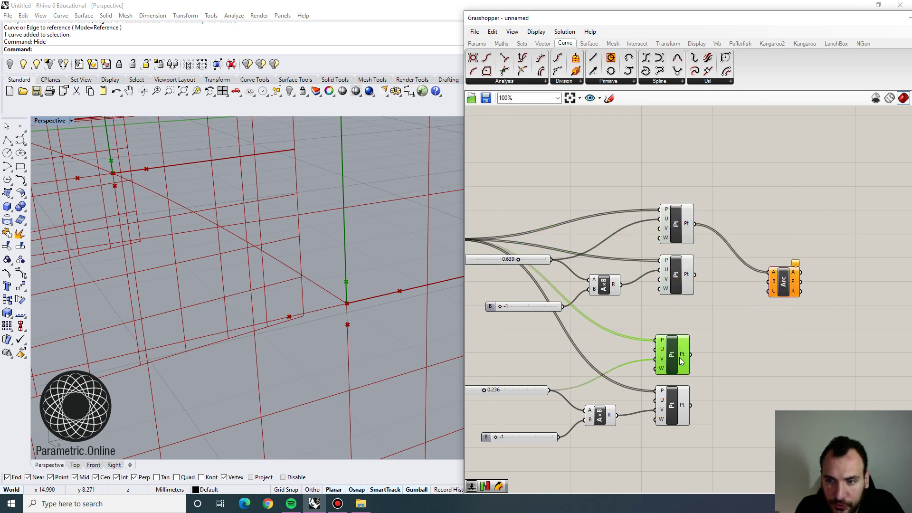
{"action": "left_click_drag", "start_coordinate": [690, 354], "coordinate": [768, 281]}
Step: Connect the negative U point to the arc's C input, and duplicate the arc with the negative V point as its B input
{"action": "left_click_drag", "start_coordinate": [695, 274], "coordinate": [800, 338]}
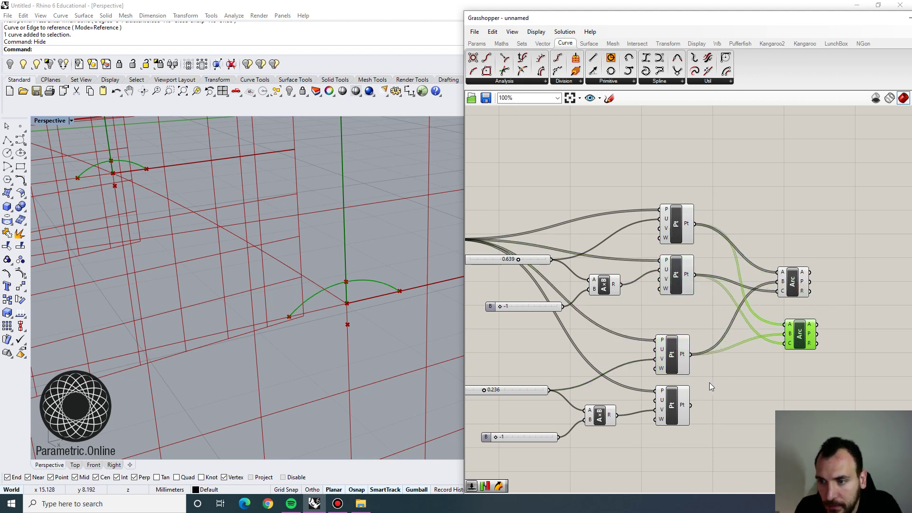
{"action": "left_click_drag", "start_coordinate": [690, 405], "coordinate": [785, 333]}
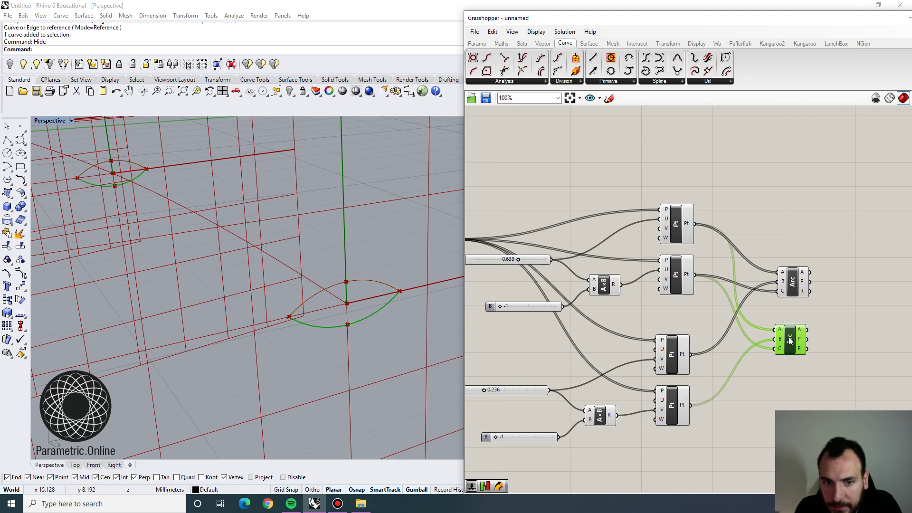
{"action": "left_click", "coordinate": [789, 371]}
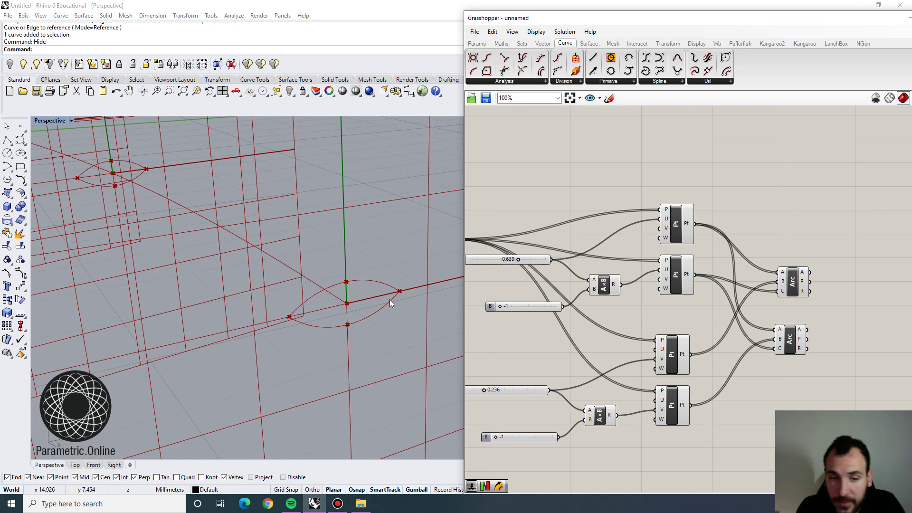
Step: Inspect the lens-shaped arc profiles along the curve and place a Loft component beside the arcs
{"action": "scroll", "coordinate": [364, 314], "scroll_direction": "down", "scroll_amount": 10}
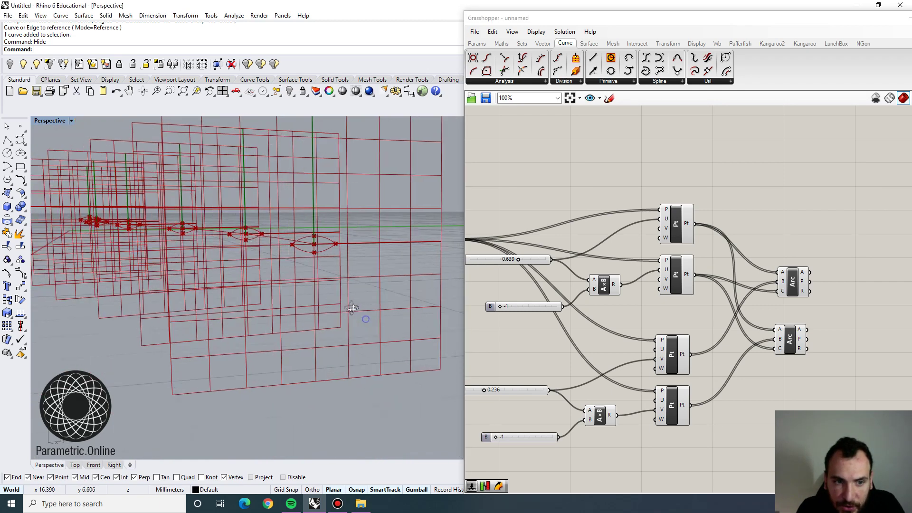
{"action": "scroll", "coordinate": [342, 286], "scroll_direction": "up", "scroll_amount": 3}
{"action": "right_click_drag", "start_coordinate": [338, 279], "coordinate": [335, 269]}
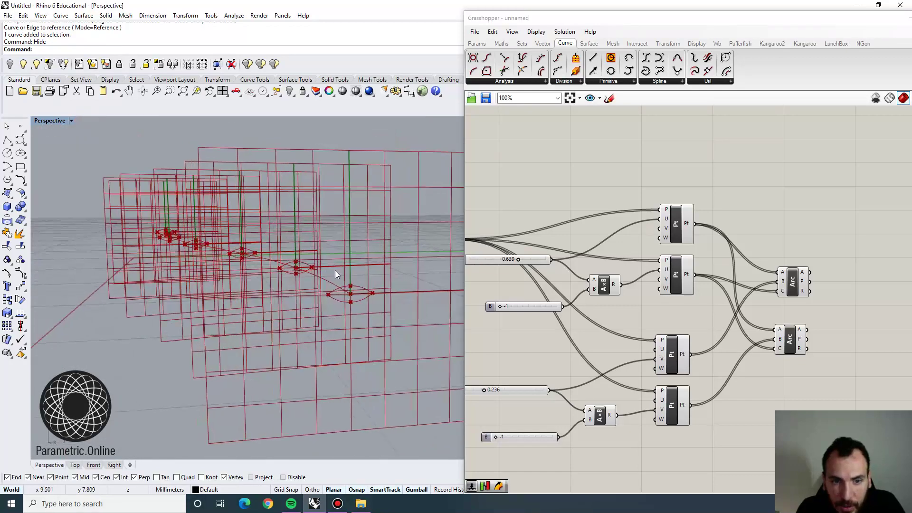
{"action": "right_click_drag", "start_coordinate": [825, 238], "coordinate": [650, 230]}
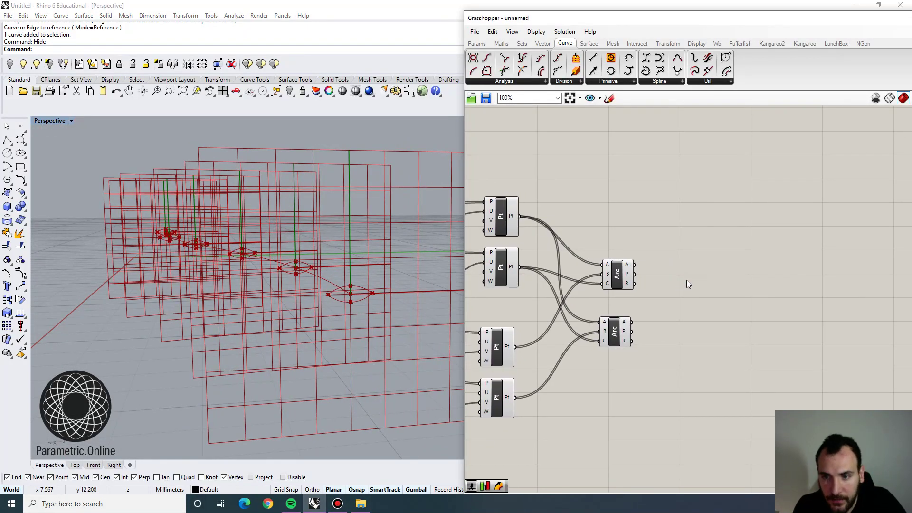
{"action": "double_click", "coordinate": [689, 284]}
{"action": "type", "text": "loft"}
{"action": "key", "text": "Return"}
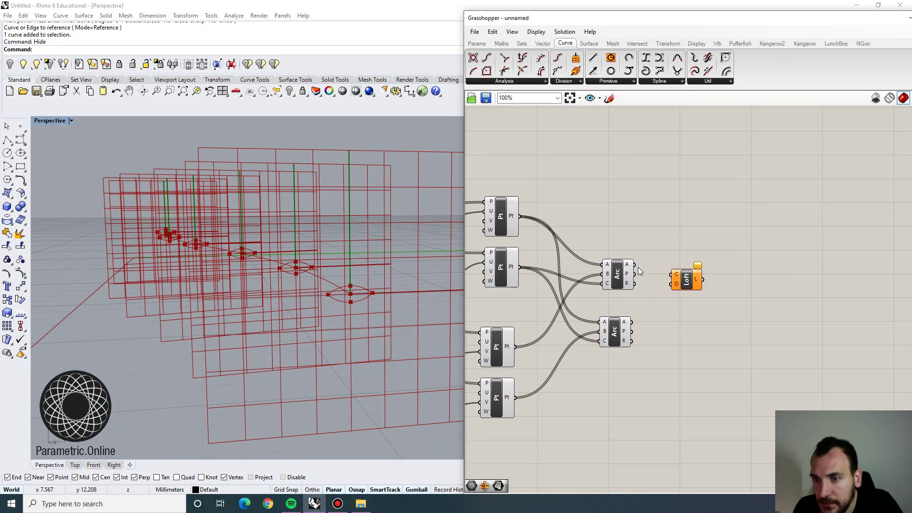
Step: Connect the first arc to the Loft component's C input and duplicate the Loft for the second arc
{"action": "left_click_drag", "start_coordinate": [634, 265], "coordinate": [691, 314]}
{"action": "left_click_drag", "start_coordinate": [704, 321], "coordinate": [703, 325]}
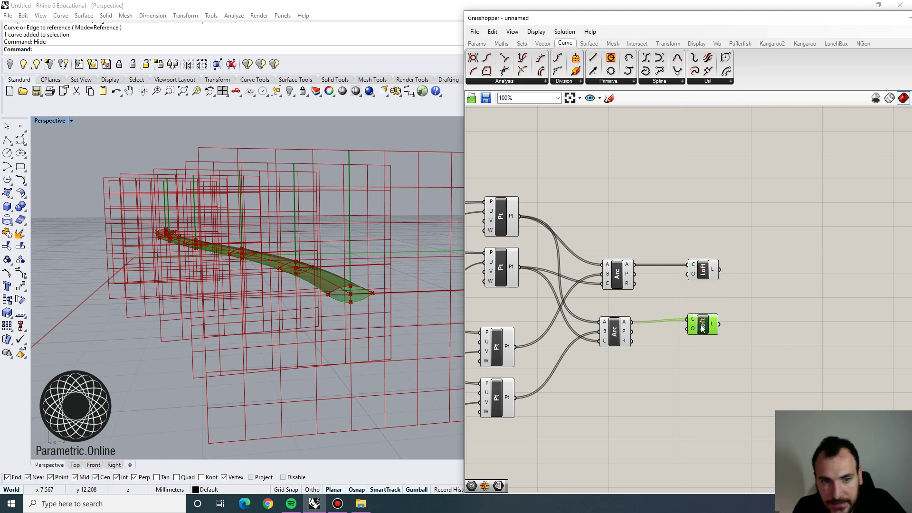
{"action": "left_click", "coordinate": [678, 351]}
{"action": "right_click_drag", "start_coordinate": [235, 321], "coordinate": [354, 315]}
Step: Turn off the preview of every component before the two Lofts so only the lofted surfaces show
{"action": "left_click", "coordinate": [678, 189]}
{"action": "scroll", "coordinate": [679, 190], "scroll_direction": "down", "scroll_amount": 3}
{"action": "right_click_drag", "start_coordinate": [680, 189], "coordinate": [826, 235]}
{"action": "left_click_drag", "start_coordinate": [812, 398], "coordinate": [559, 226]}
{"action": "left_click", "coordinate": [563, 31]}
{"action": "left_click", "coordinate": [594, 185]}
{"action": "left_click", "coordinate": [644, 176]}
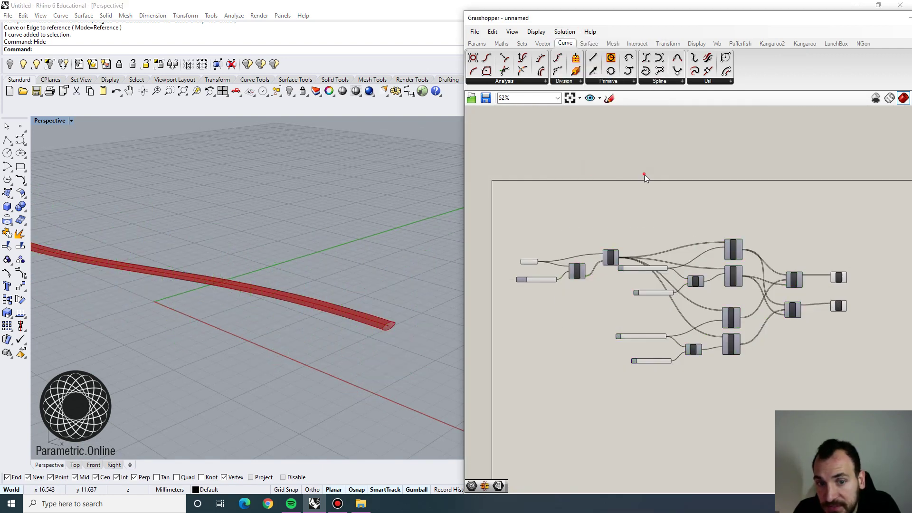
Step: Set the U-offset slider that controls the louvre's width to 0.985
{"action": "right_click_drag", "start_coordinate": [266, 292], "coordinate": [333, 306]}
{"action": "scroll", "coordinate": [688, 275], "scroll_direction": "up", "scroll_amount": 4}
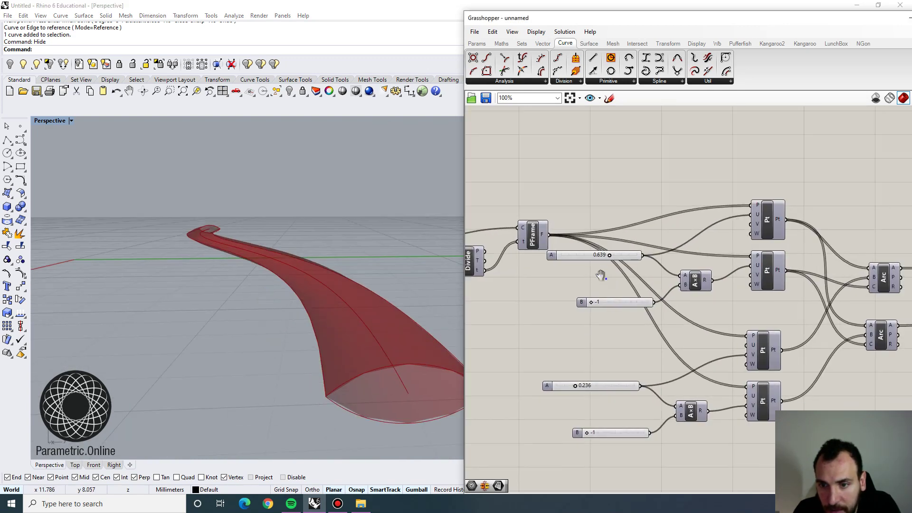
{"action": "right_click_drag", "start_coordinate": [618, 266], "coordinate": [584, 250]}
{"action": "left_click_drag", "start_coordinate": [584, 246], "coordinate": [612, 248]}
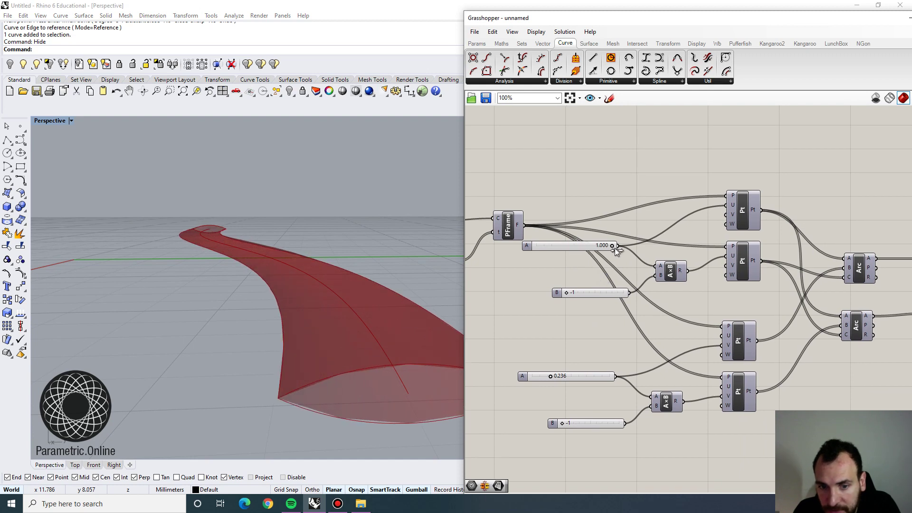
{"action": "right_click_drag", "start_coordinate": [415, 241], "coordinate": [307, 279]}
{"action": "scroll", "coordinate": [268, 279], "scroll_direction": "down", "scroll_amount": 5}
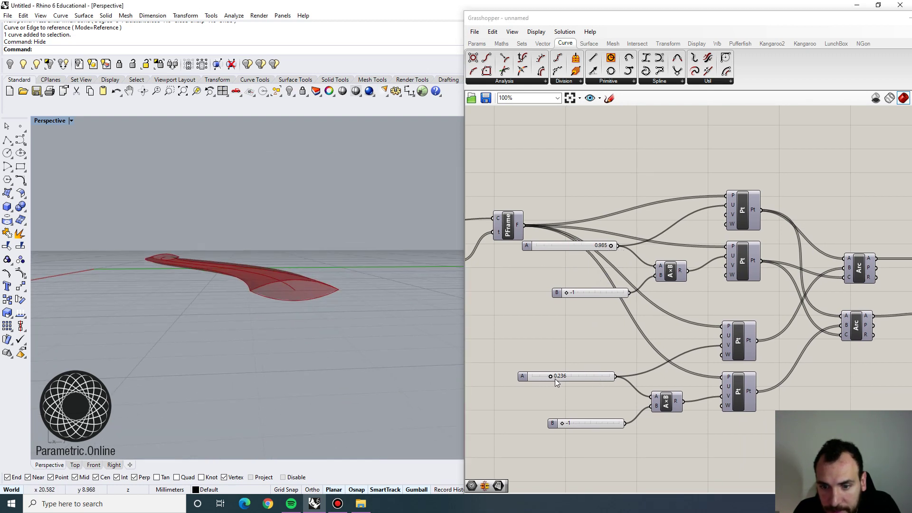
Step: Set the V-offset slider that controls the louvre's thickness to 0.273
{"action": "mouse_move", "coordinate": [552, 377]}
{"action": "left_mouse_down"}
{"action": "mouse_move", "coordinate": [544, 377]}
{"action": "mouse_move", "coordinate": [553, 376]}
{"action": "left_mouse_up"}
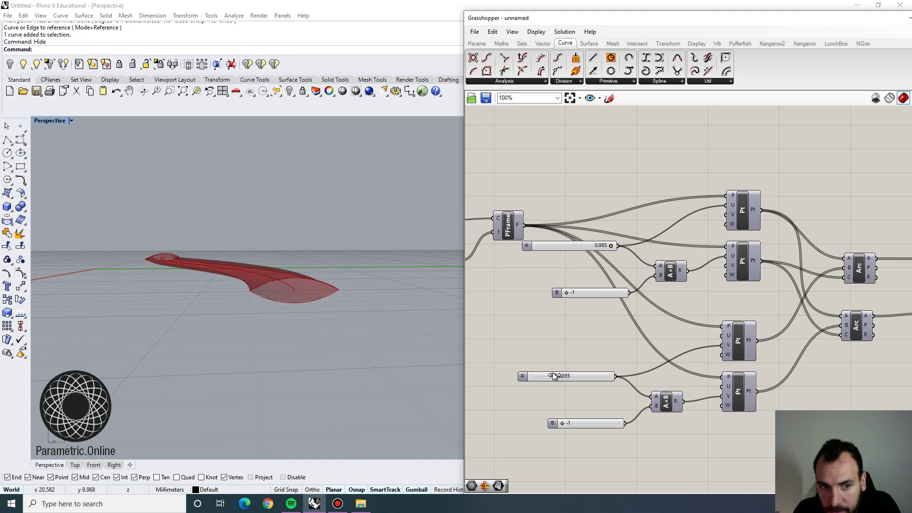
{"action": "right_click_drag", "start_coordinate": [85, 281], "coordinate": [133, 309]}
{"action": "scroll", "coordinate": [339, 304], "scroll_direction": "down", "scroll_amount": 3}
{"action": "right_click_drag", "start_coordinate": [339, 304], "coordinate": [271, 203]}
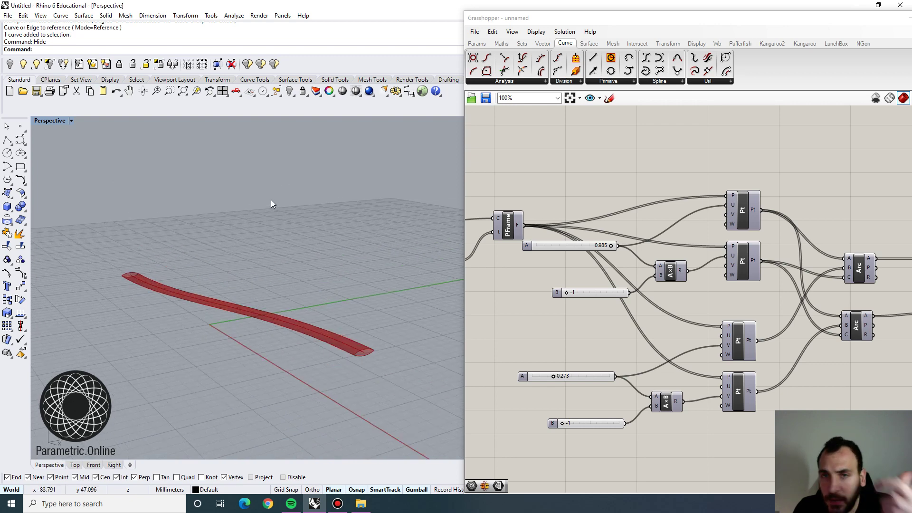
{"action": "right_click_drag", "start_coordinate": [360, 263], "coordinate": [323, 309]}
Step: Turn on the preview of the Perp Frames component and examine the frames along the lofted louvre
{"action": "right_click_drag", "start_coordinate": [556, 281], "coordinate": [593, 287]}
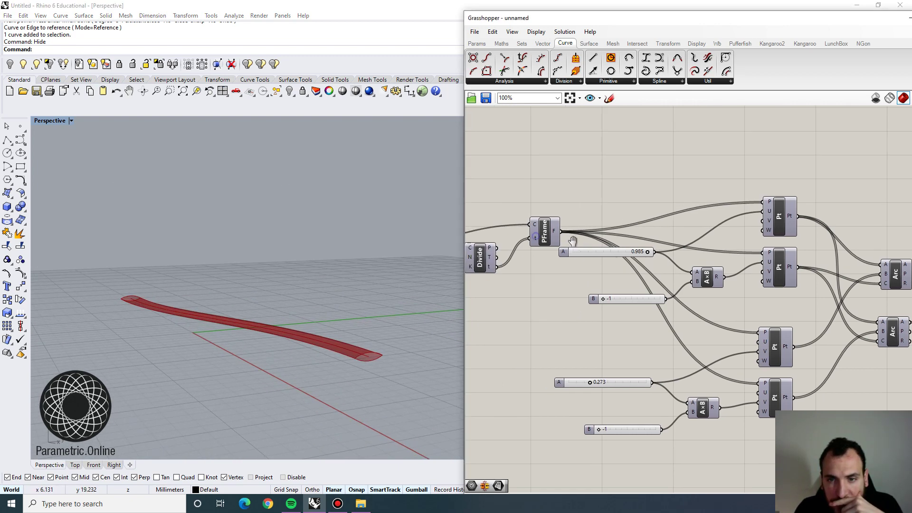
{"action": "left_click", "coordinate": [545, 232]}
{"action": "right_click", "coordinate": [544, 229]}
{"action": "left_click", "coordinate": [579, 247]}
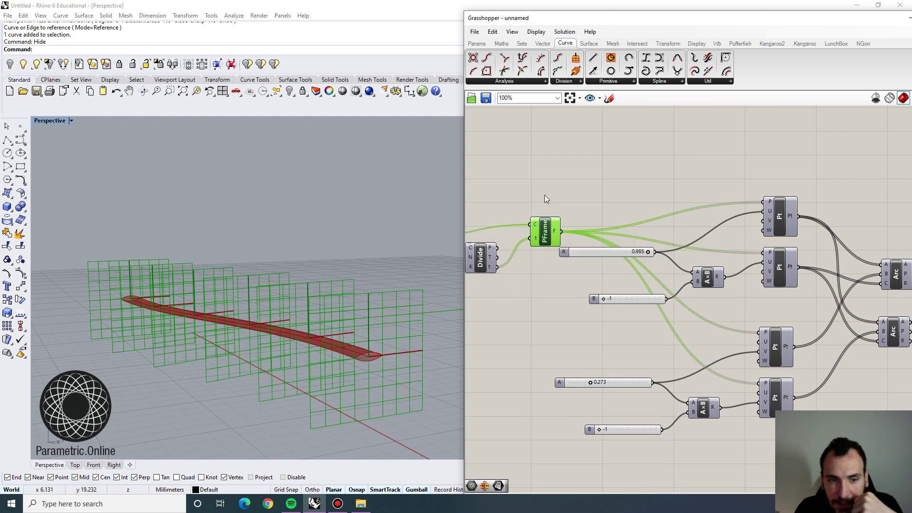
{"action": "left_click", "coordinate": [544, 196]}
{"action": "right_click_drag", "start_coordinate": [304, 304], "coordinate": [301, 327]}
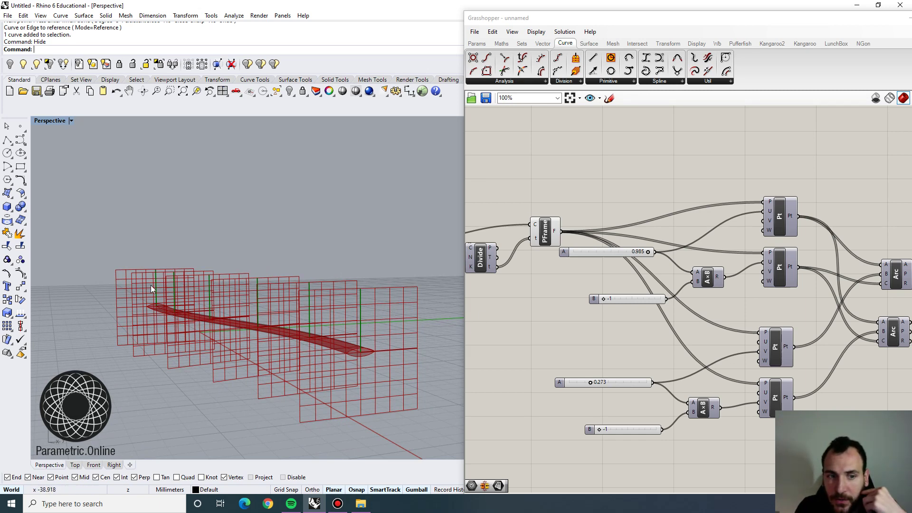
{"action": "right_click_drag", "start_coordinate": [151, 287], "coordinate": [397, 290]}
{"action": "scroll", "coordinate": [603, 197], "scroll_direction": "down", "scroll_amount": 3}
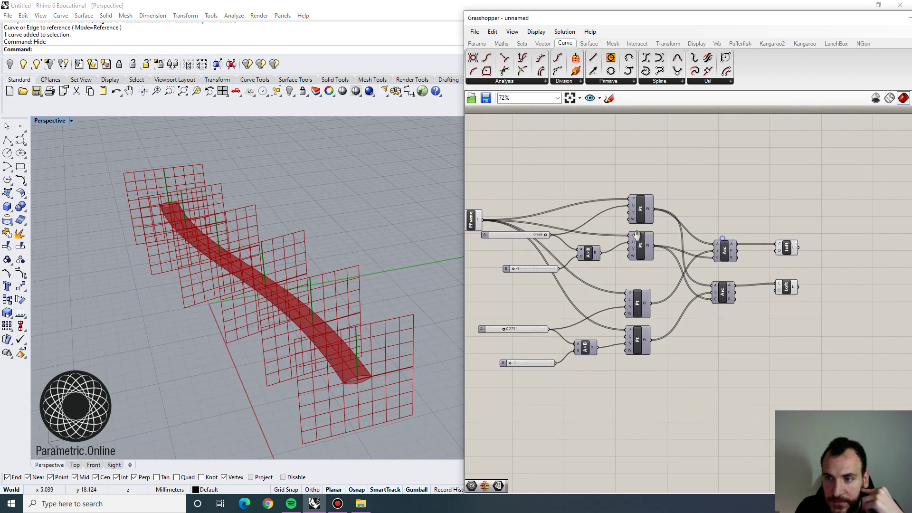
Step: Move the offset sliders, point, arc and loft components away from Perp Frames to make room
{"action": "right_click_drag", "start_coordinate": [637, 236], "coordinate": [636, 235]}
{"action": "mouse_move", "coordinate": [584, 248]}
{"action": "right_mouse_down"}
{"action": "mouse_move", "coordinate": [713, 249]}
{"action": "mouse_move", "coordinate": [589, 238]}
{"action": "right_mouse_up"}
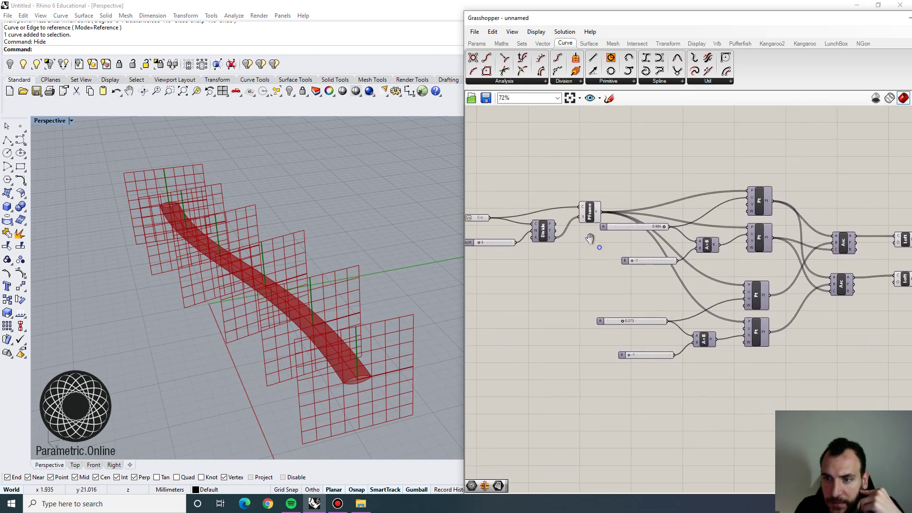
{"action": "scroll", "coordinate": [589, 238], "scroll_direction": "down", "scroll_amount": 1}
{"action": "left_click_drag", "start_coordinate": [878, 370], "coordinate": [639, 168]}
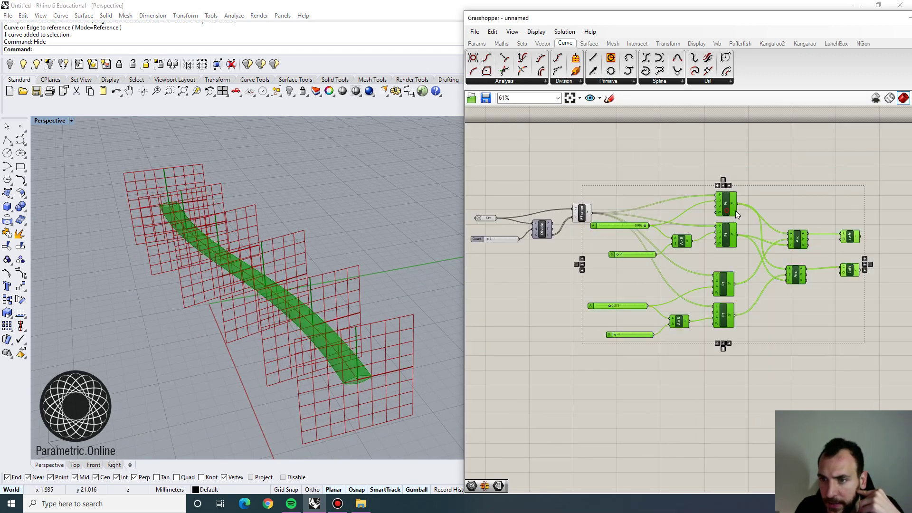
{"action": "left_click_drag", "start_coordinate": [735, 210], "coordinate": [821, 210]}
Step: Place a Rotate Plane component beside Perp Frames and connect the frames to its P input
{"action": "scroll", "coordinate": [589, 217], "scroll_direction": "up", "scroll_amount": 3}
{"action": "left_click", "coordinate": [577, 223]}
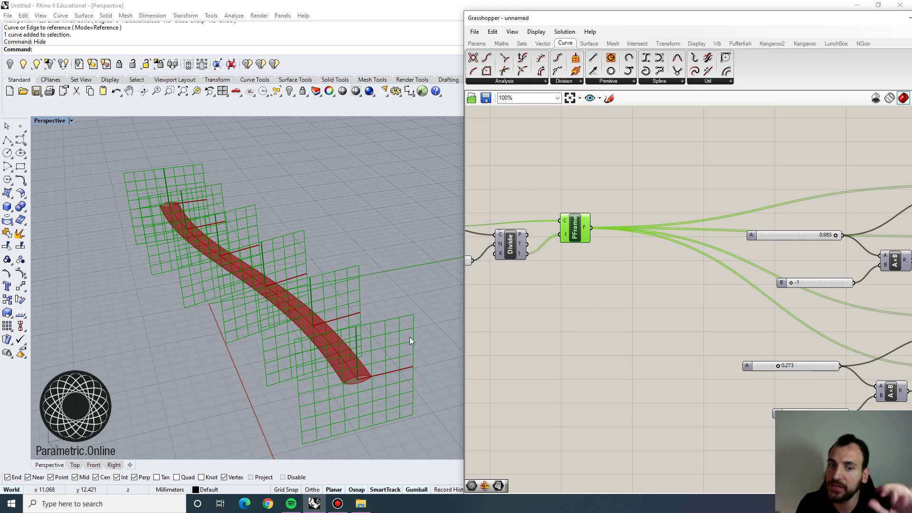
{"action": "double_click", "coordinate": [578, 293]}
{"action": "type", "text": "rotat"}
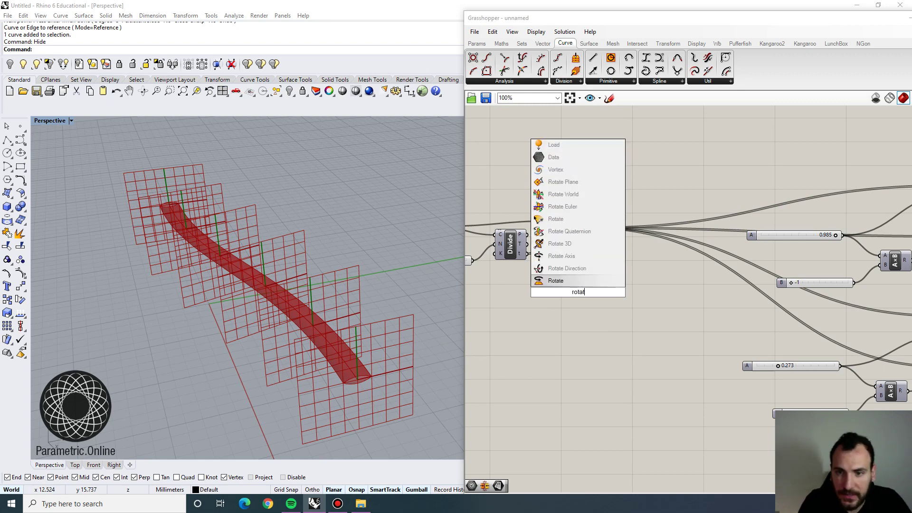
{"action": "type", "text": "e plane"}
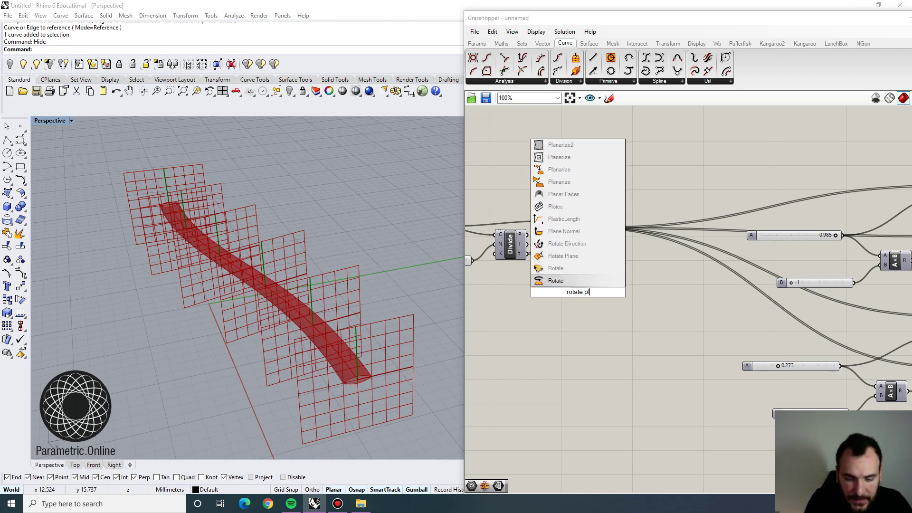
{"action": "left_click", "coordinate": [584, 273]}
{"action": "left_click_drag", "start_coordinate": [587, 288], "coordinate": [646, 295]}
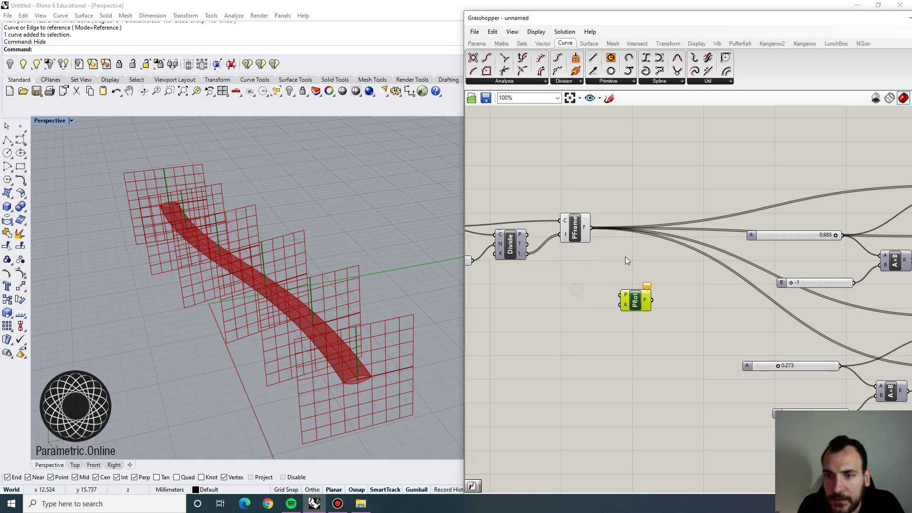
{"action": "left_click_drag", "start_coordinate": [590, 228], "coordinate": [621, 294]}
{"action": "scroll", "coordinate": [626, 304], "scroll_direction": "up", "scroll_amount": 4}
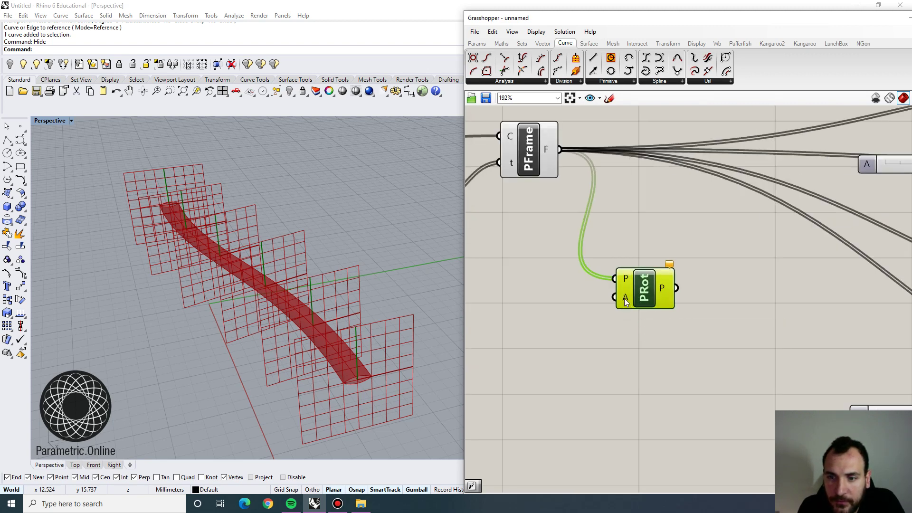
Step: Create a slider with value 90, convert it with a Radians component, and connect that to Rotate Plane's A input
{"action": "right_click_drag", "start_coordinate": [578, 336], "coordinate": [679, 343]}
{"action": "double_click", "coordinate": [555, 365]}
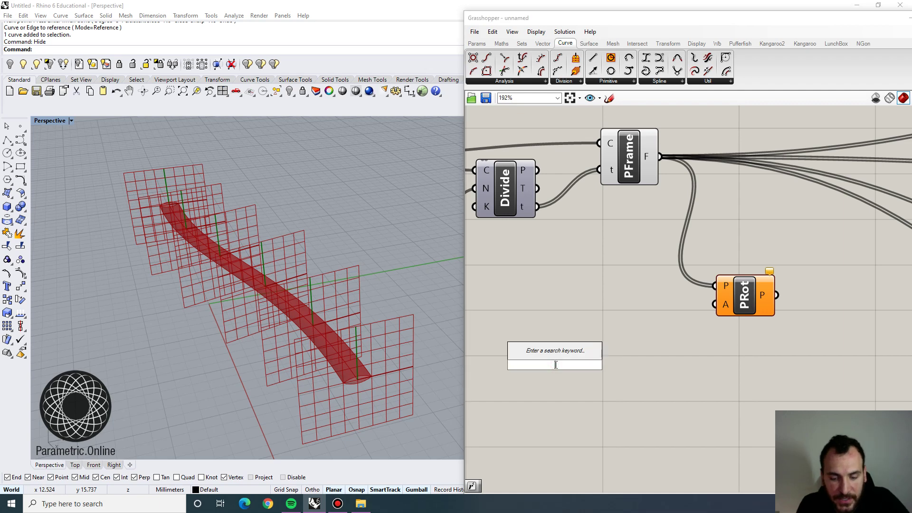
{"action": "type", "text": "90"}
{"action": "key", "text": "Return"}
{"action": "double_click", "coordinate": [651, 365]}
{"action": "type", "text": "rad"}
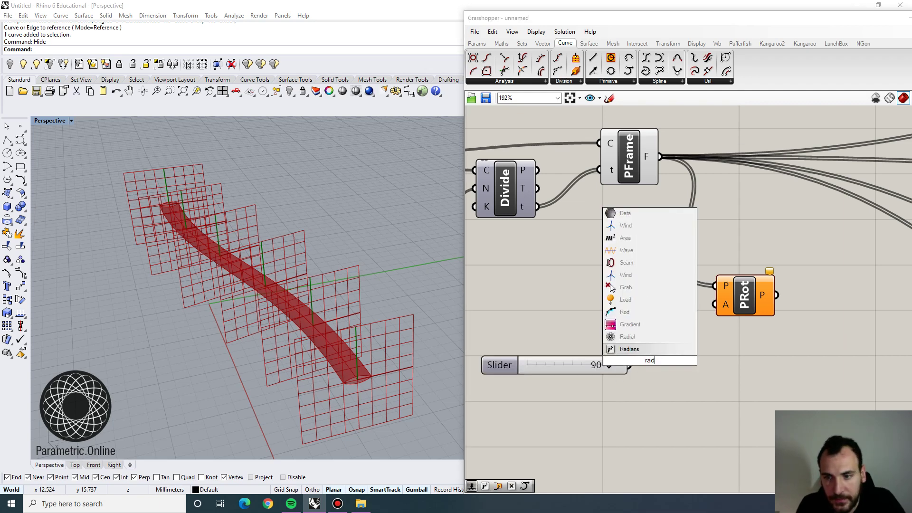
{"action": "key", "text": "Return"}
{"action": "left_click_drag", "start_coordinate": [618, 369], "coordinate": [719, 309]}
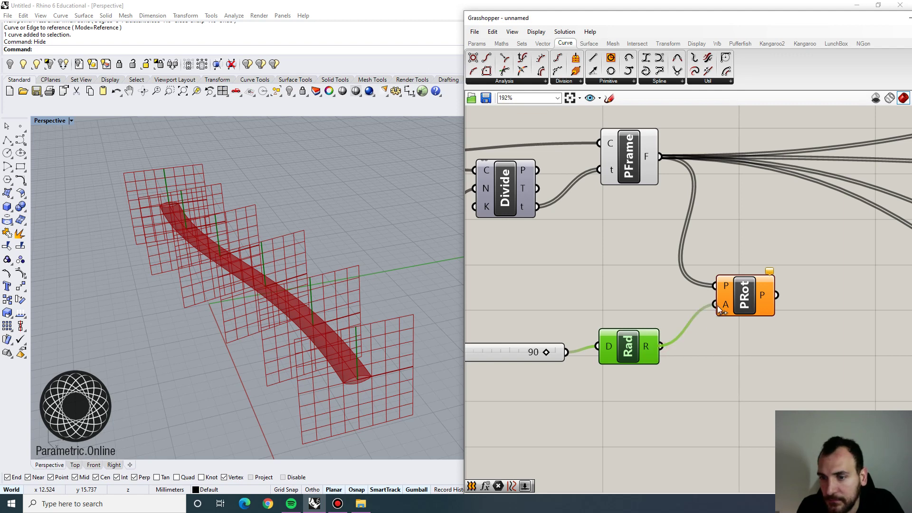
Step: Compare the axes of the rotated planes with those of the original perpendicular frames
{"action": "left_click", "coordinate": [754, 299]}
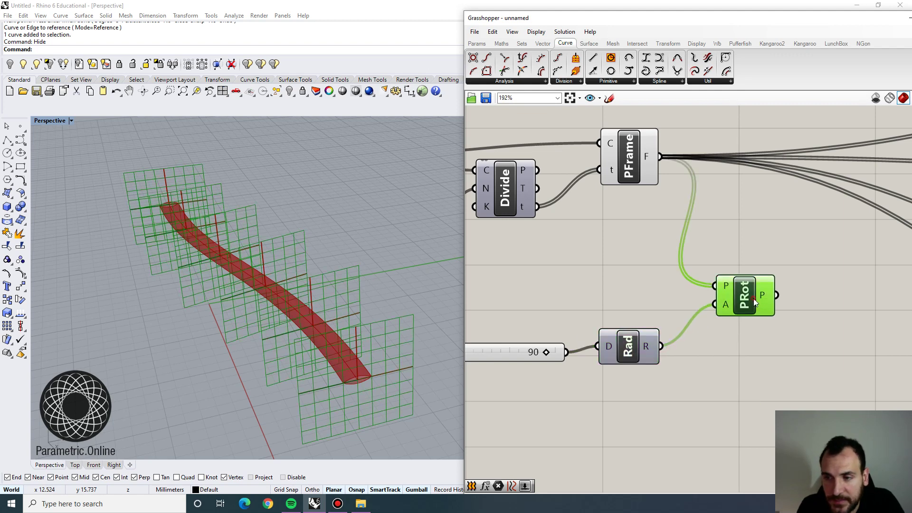
{"action": "scroll", "coordinate": [754, 298], "scroll_direction": "down", "scroll_amount": 1}
{"action": "right_click_drag", "start_coordinate": [768, 300], "coordinate": [555, 304]}
{"action": "scroll", "coordinate": [670, 288], "scroll_direction": "down", "scroll_amount": 2}
{"action": "scroll", "coordinate": [619, 276], "scroll_direction": "down", "scroll_amount": 1}
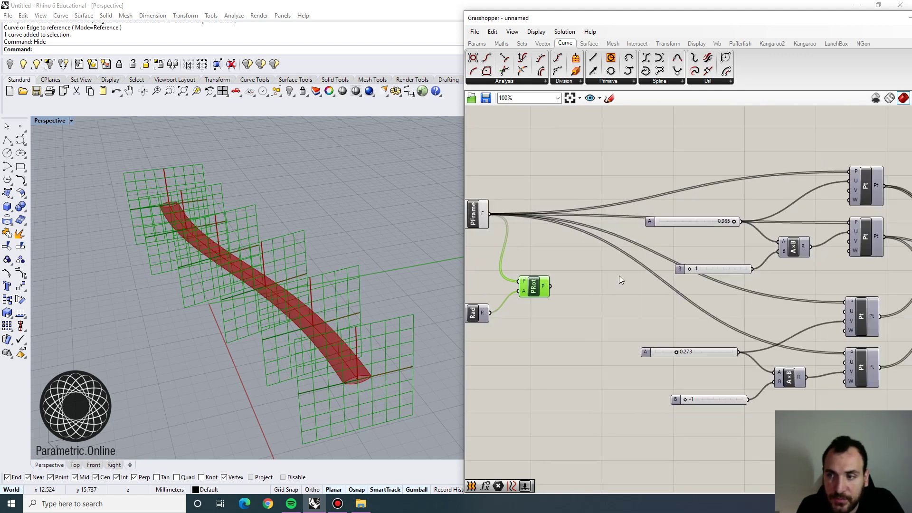
{"action": "right_click_drag", "start_coordinate": [620, 275], "coordinate": [635, 285]}
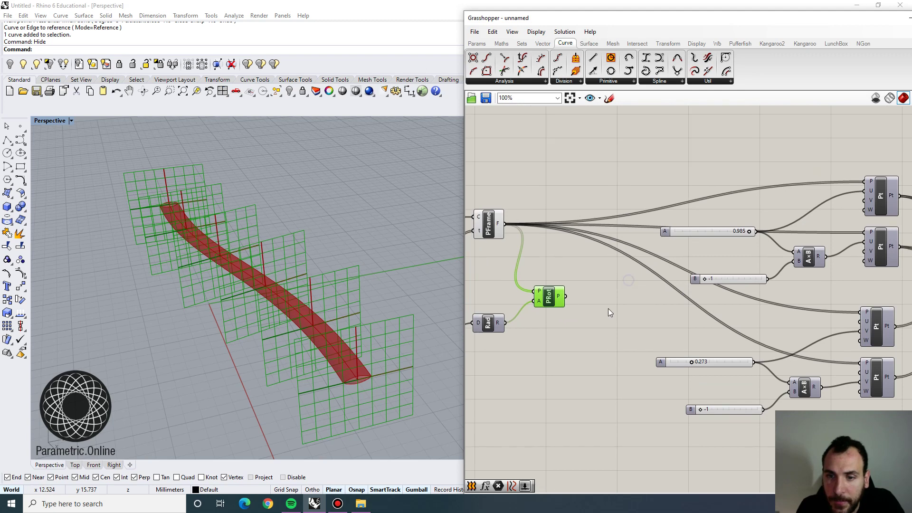
{"action": "left_click", "coordinate": [495, 224]}
{"action": "left_click", "coordinate": [556, 295]}
{"action": "right_click_drag", "start_coordinate": [407, 312], "coordinate": [399, 296]}
Step: Set the Degrees slider for the plane rotation to 84
{"action": "right_click_drag", "start_coordinate": [552, 270], "coordinate": [650, 252]}
{"action": "scroll", "coordinate": [537, 302], "scroll_direction": "up", "scroll_amount": 2}
{"action": "right_click_drag", "start_coordinate": [534, 304], "coordinate": [550, 306]}
{"action": "mouse_move", "coordinate": [561, 311]}
{"action": "left_mouse_down"}
{"action": "mouse_move", "coordinate": [503, 317]}
{"action": "mouse_move", "coordinate": [558, 313]}
{"action": "left_mouse_up"}
Step: Rewire the P inputs of all four Point Oriented components from Perp Frames to the Rotate Plane output
{"action": "scroll", "coordinate": [587, 264], "scroll_direction": "down", "scroll_amount": 2}
{"action": "right_click_drag", "start_coordinate": [736, 280], "coordinate": [590, 312]}
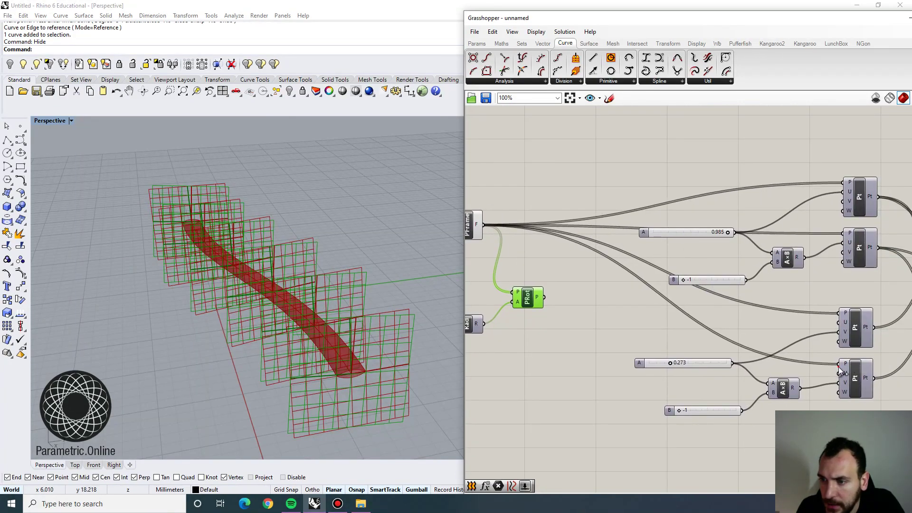
{"action": "left_click_drag", "start_coordinate": [839, 365], "coordinate": [545, 297]}
{"action": "left_click_drag", "start_coordinate": [839, 314], "coordinate": [844, 233]}
{"action": "left_click_drag", "start_coordinate": [847, 187], "coordinate": [544, 298]}
{"action": "right_click_drag", "start_coordinate": [533, 321], "coordinate": [611, 306]}
Step: Turn off the preview of the Perp Frames component
{"action": "left_click", "coordinate": [545, 212]}
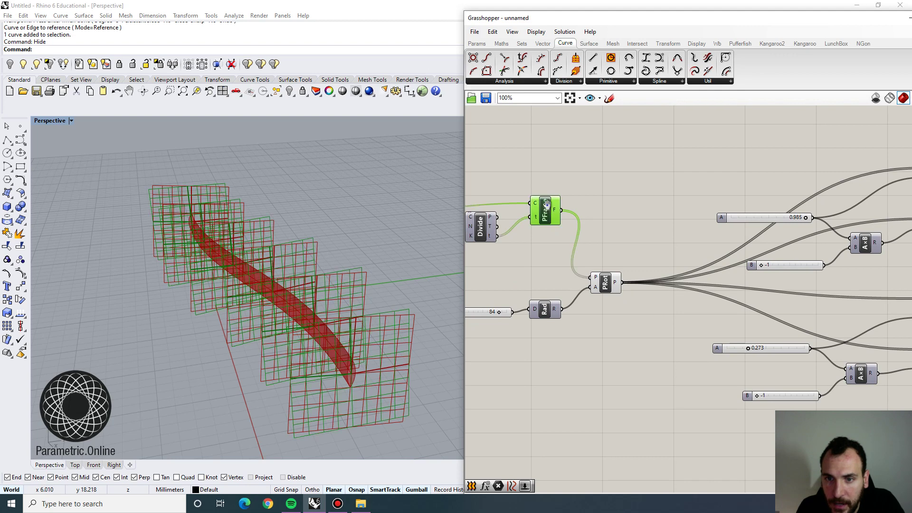
{"action": "right_click_drag", "start_coordinate": [546, 208], "coordinate": [543, 206]}
{"action": "right_click", "coordinate": [543, 204]}
{"action": "left_click", "coordinate": [554, 222]}
{"action": "right_click_drag", "start_coordinate": [540, 265], "coordinate": [609, 252]}
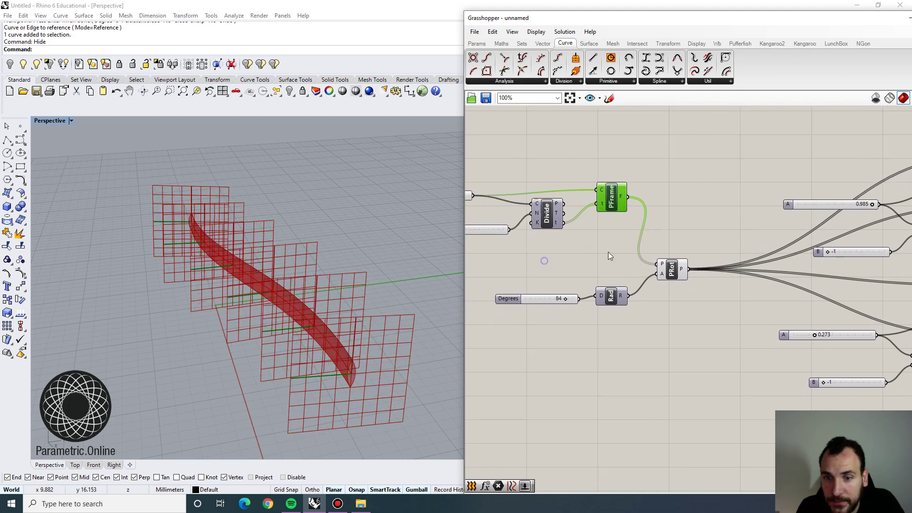
Step: Set the Degrees slider to 0 and check the louvre's orientation in the perspective view
{"action": "scroll", "coordinate": [585, 285], "scroll_direction": "up", "scroll_amount": 3}
{"action": "left_click_drag", "start_coordinate": [629, 309], "coordinate": [568, 304]}
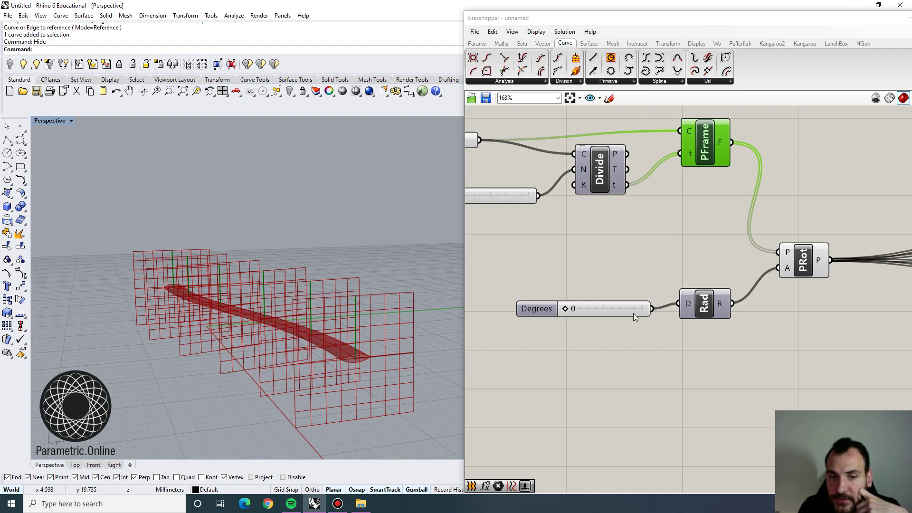
{"action": "right_click_drag", "start_coordinate": [696, 292], "coordinate": [723, 315]}
{"action": "right_click_drag", "start_coordinate": [173, 266], "coordinate": [254, 290]}
{"action": "scroll", "coordinate": [236, 281], "scroll_direction": "up", "scroll_amount": 2}
{"action": "scroll", "coordinate": [658, 332], "scroll_direction": "down", "scroll_amount": 2}
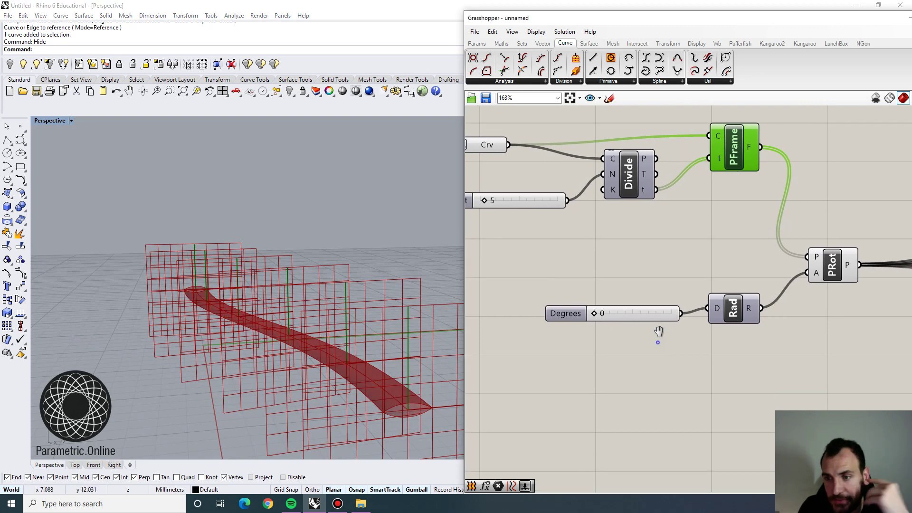
Step: Move the Curve, Count slider, Divide and Perp Frames components further away from Rotate Plane to make room
{"action": "left_click_drag", "start_coordinate": [683, 221], "coordinate": [486, 164]}
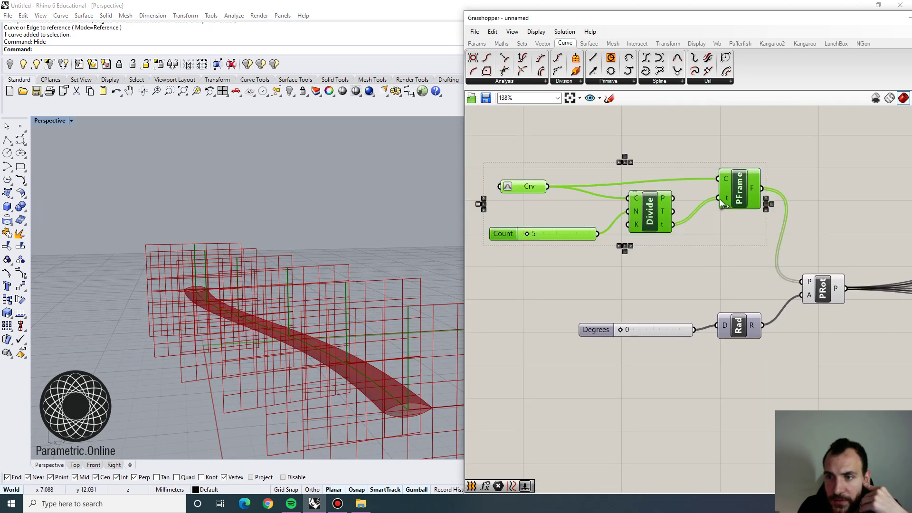
{"action": "left_click_drag", "start_coordinate": [739, 190], "coordinate": [598, 193]}
{"action": "left_click", "coordinate": [635, 263]}
{"action": "scroll", "coordinate": [634, 263], "scroll_direction": "down", "scroll_amount": 1}
Step: Place a Random component below the Degrees slider and Radians component
{"action": "double_click", "coordinate": [628, 381]}
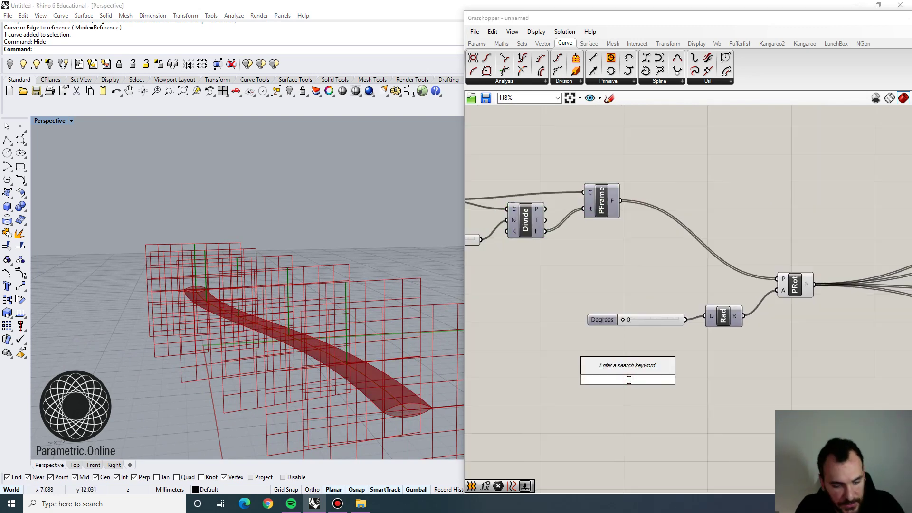
{"action": "type", "text": "random"}
{"action": "left_click", "coordinate": [636, 369]}
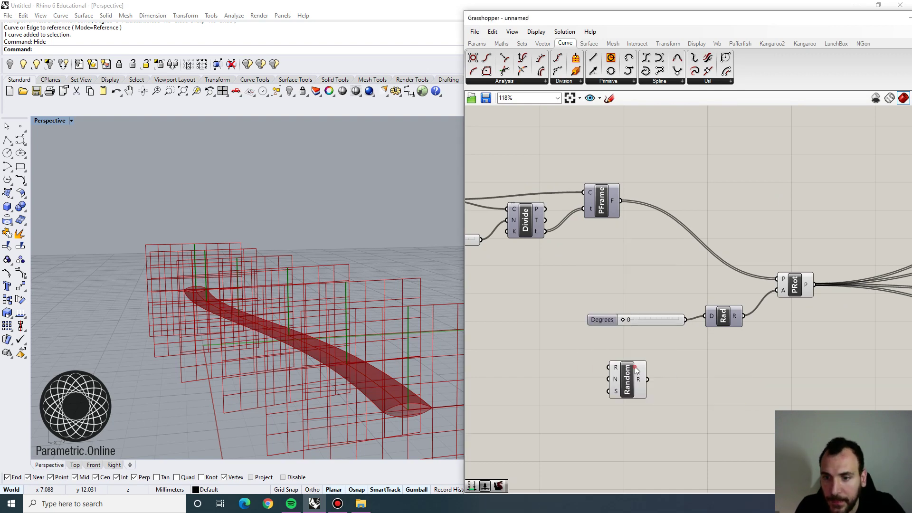
{"action": "scroll", "coordinate": [715, 370], "scroll_direction": "up", "scroll_amount": 2}
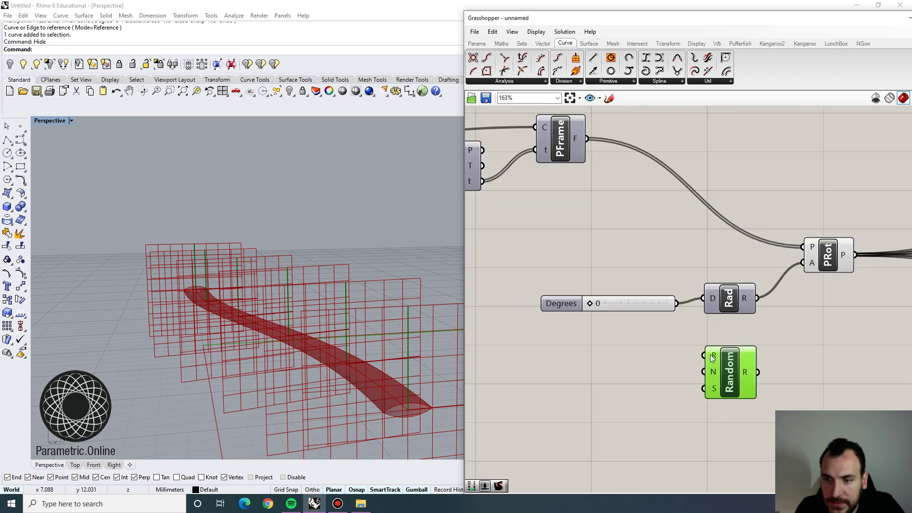
Step: Place a Construct Domain component beside the Random component's inputs
{"action": "right_click_drag", "start_coordinate": [609, 360], "coordinate": [619, 365]}
{"action": "double_click", "coordinate": [618, 361]}
{"action": "type", "text": "dom"}
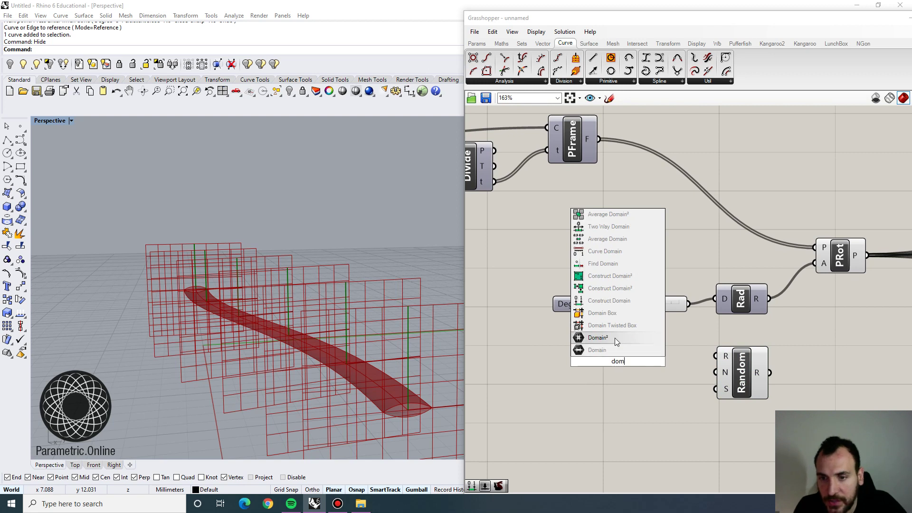
{"action": "key", "text": "Return"}
{"action": "left_click_drag", "start_coordinate": [611, 367], "coordinate": [658, 358]}
Step: Add two number sliders with the values 30 and 90, one below the other, ahead of the Construct Domain component
{"action": "right_click_drag", "start_coordinate": [548, 367], "coordinate": [580, 382]}
{"action": "double_click", "coordinate": [543, 370]}
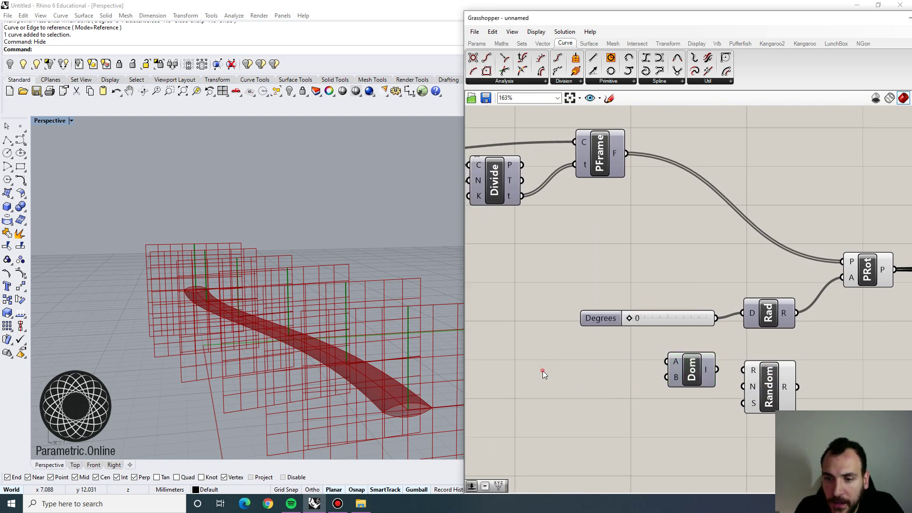
{"action": "type", "text": "3"}
{"action": "key", "text": "BackSpace"}
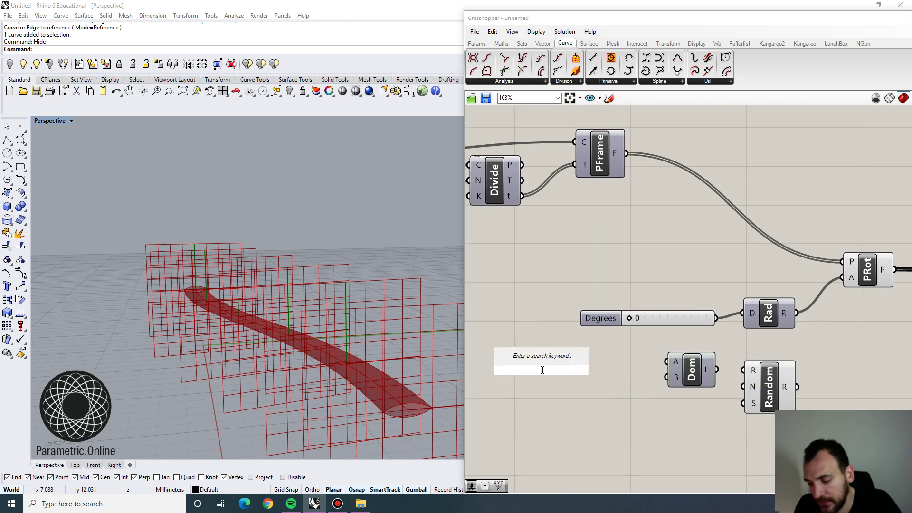
{"action": "type", "text": "30"}
{"action": "key", "text": "Return"}
{"action": "double_click", "coordinate": [552, 410]}
{"action": "type", "text": "90"}
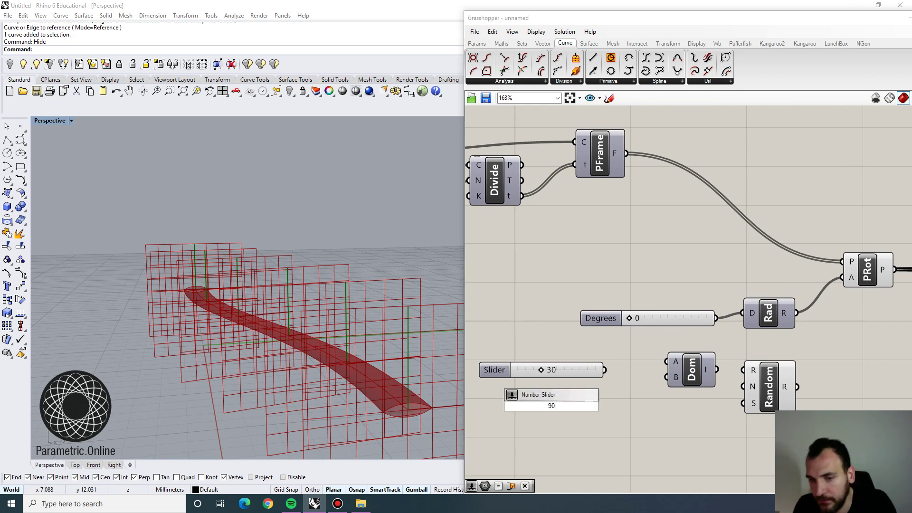
{"action": "key", "text": "Return"}
{"action": "left_click_drag", "start_coordinate": [579, 411], "coordinate": [607, 396]}
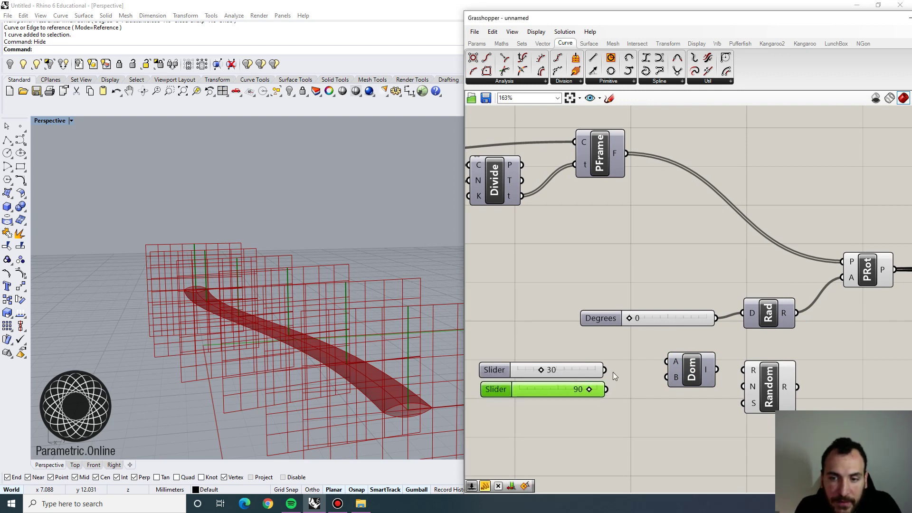
Step: Wire the 30 and 90 sliders into Construct Domain's A and B and its output into Random's R input
{"action": "left_click_drag", "start_coordinate": [671, 357], "coordinate": [669, 361]}
{"action": "left_click_drag", "start_coordinate": [606, 389], "coordinate": [667, 377]}
{"action": "right_click_drag", "start_coordinate": [655, 395], "coordinate": [573, 389]}
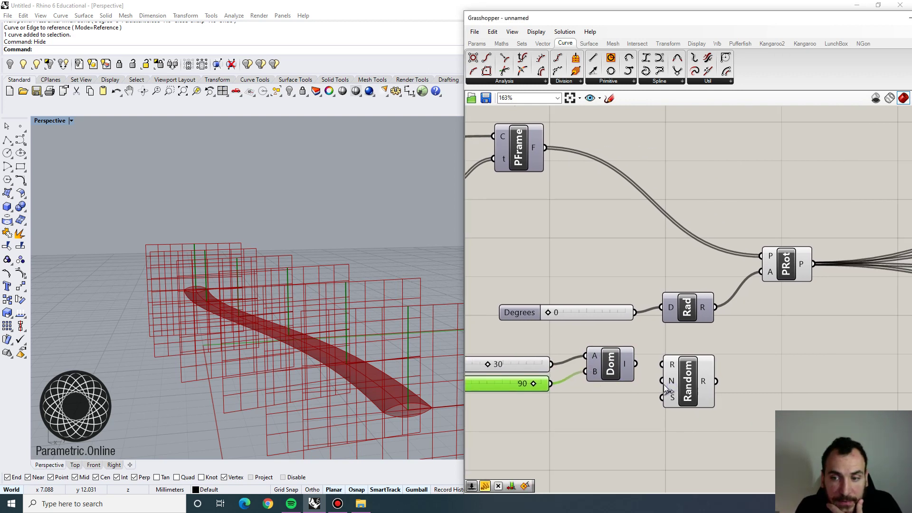
{"action": "left_click_drag", "start_coordinate": [687, 374], "coordinate": [708, 373]}
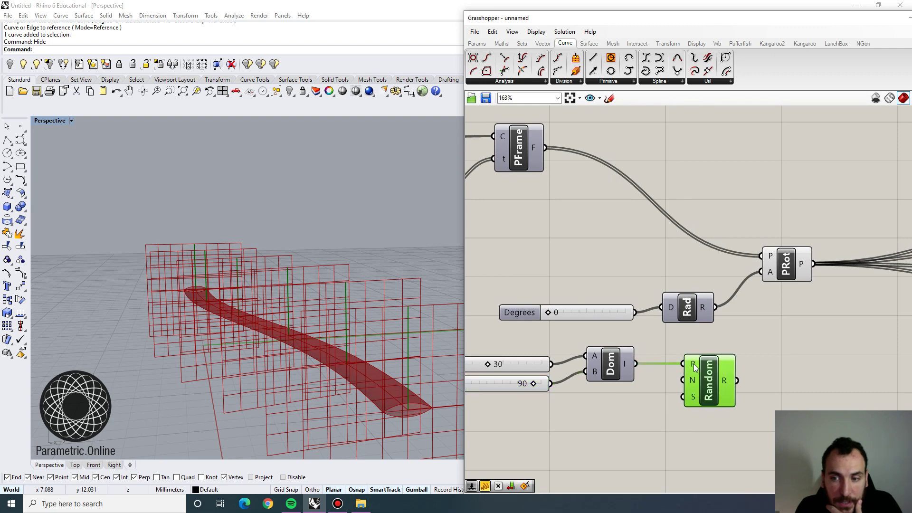
Step: Place an Addition component below Divide Curve, feed the Count slider into its A input and move it clear of the slider
{"action": "scroll", "coordinate": [707, 369], "scroll_direction": "down", "scroll_amount": 2}
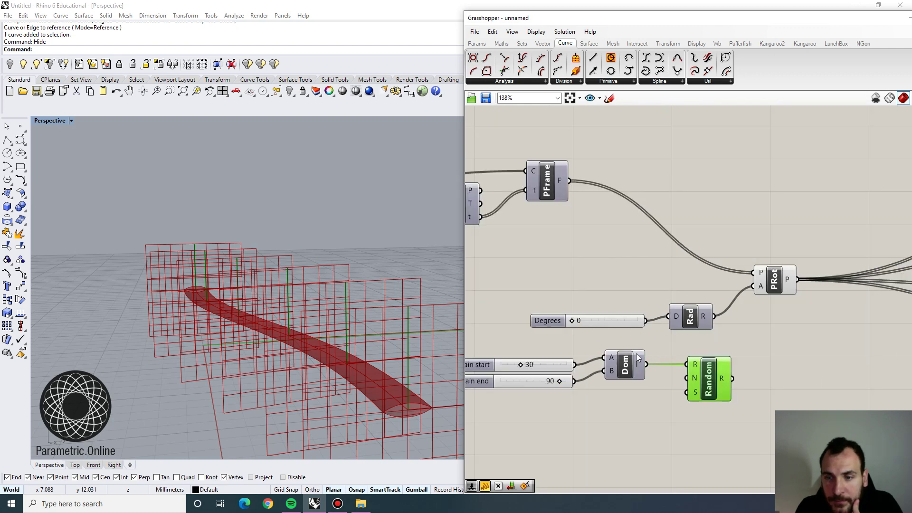
{"action": "right_click_drag", "start_coordinate": [636, 346], "coordinate": [669, 349]}
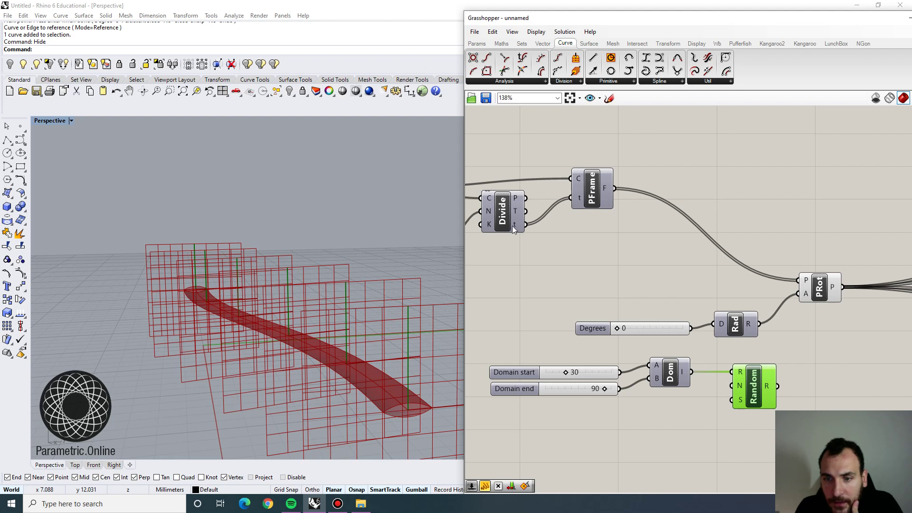
{"action": "right_click_drag", "start_coordinate": [513, 227], "coordinate": [626, 244]}
{"action": "mouse_move", "coordinate": [544, 229]}
{"action": "left_click", "coordinate": [498, 257]}
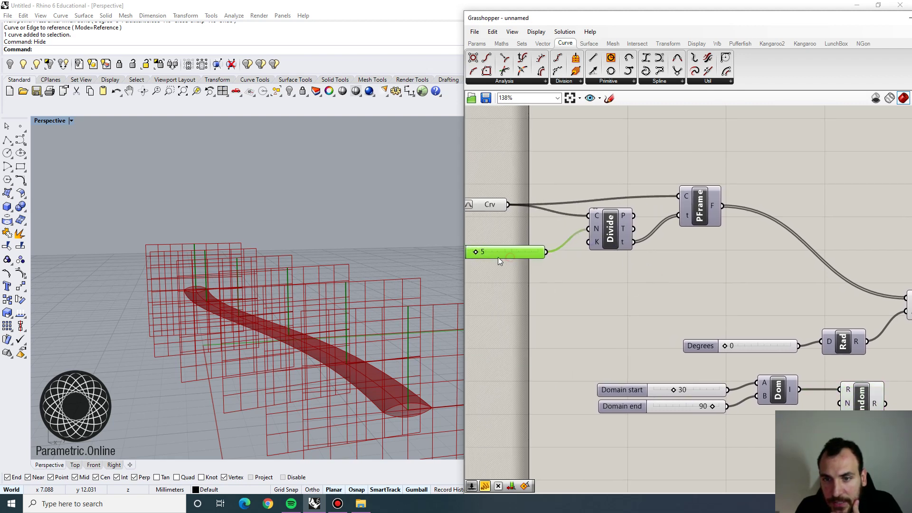
{"action": "right_click_drag", "start_coordinate": [486, 247], "coordinate": [515, 241]}
{"action": "double_click", "coordinate": [592, 287]}
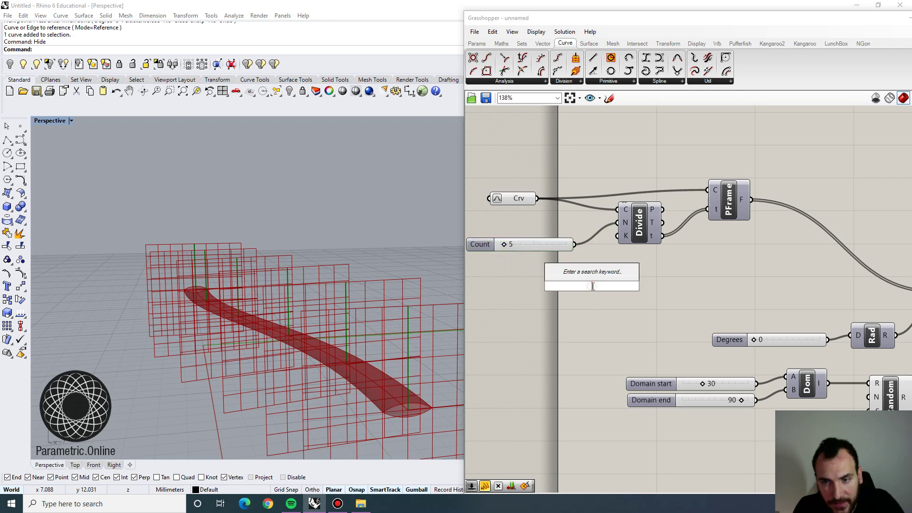
{"action": "type", "text": "add"}
{"action": "left_click", "coordinate": [572, 274]}
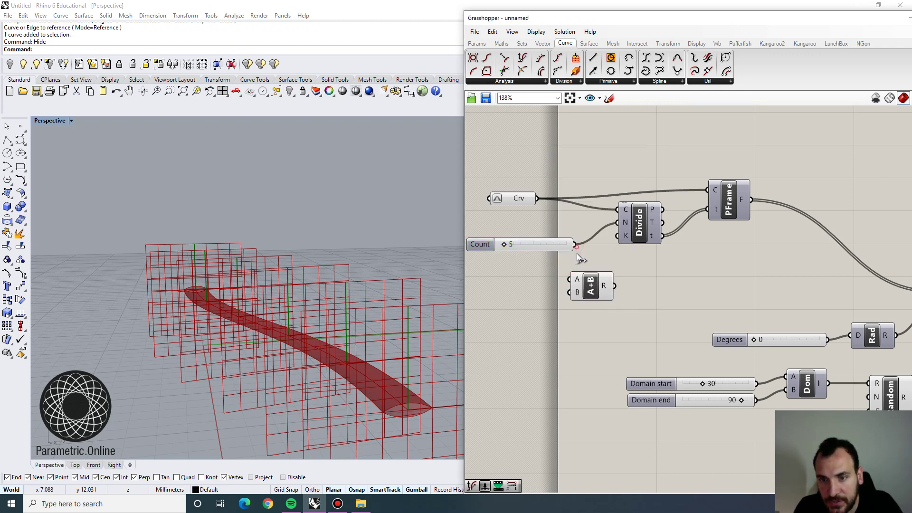
{"action": "left_click_drag", "start_coordinate": [576, 247], "coordinate": [569, 279]}
{"action": "left_click_drag", "start_coordinate": [596, 287], "coordinate": [702, 300]}
Step: Add a slider with value 1 to the Addition's B input and wire the sum into Random's N input
{"action": "double_click", "coordinate": [594, 307]}
{"action": "type", "text": "1"}
{"action": "key", "text": "Return"}
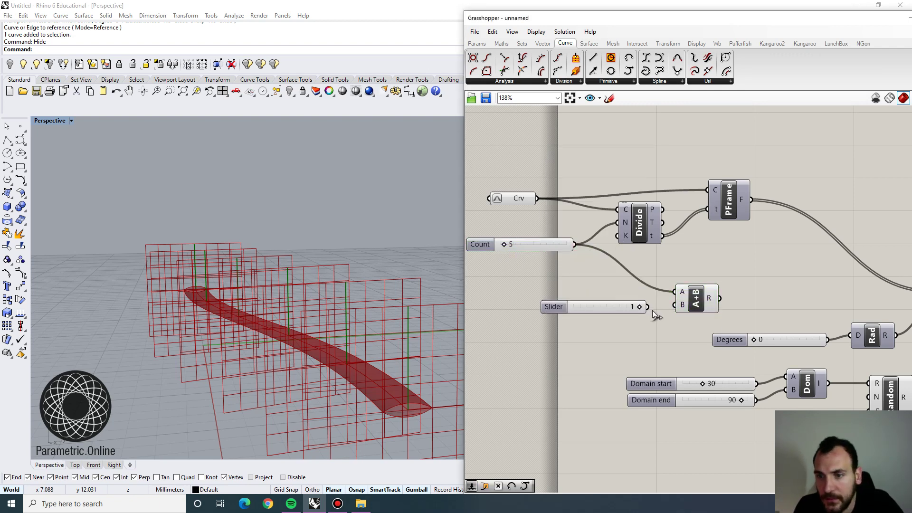
{"action": "right_click_drag", "start_coordinate": [750, 324], "coordinate": [662, 317]}
{"action": "left_click_drag", "start_coordinate": [635, 291], "coordinate": [790, 390]}
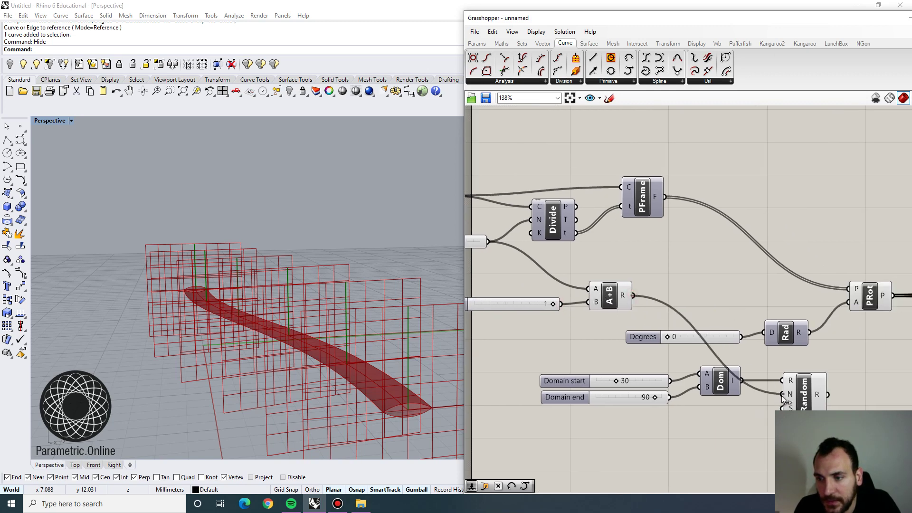
{"action": "right_click_drag", "start_coordinate": [817, 347], "coordinate": [687, 342]}
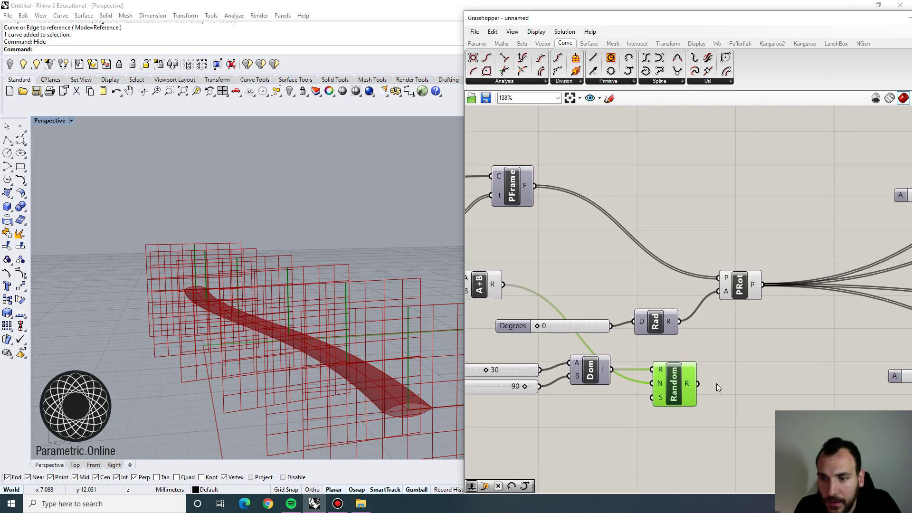
Step: Feed the Random output into the Radians component and delete the Degrees slider
{"action": "right_click_drag", "start_coordinate": [524, 247], "coordinate": [593, 243]}
{"action": "left_click_drag", "start_coordinate": [799, 405], "coordinate": [734, 343]}
{"action": "left_click", "coordinate": [680, 344]}
{"action": "key", "text": "Delete"}
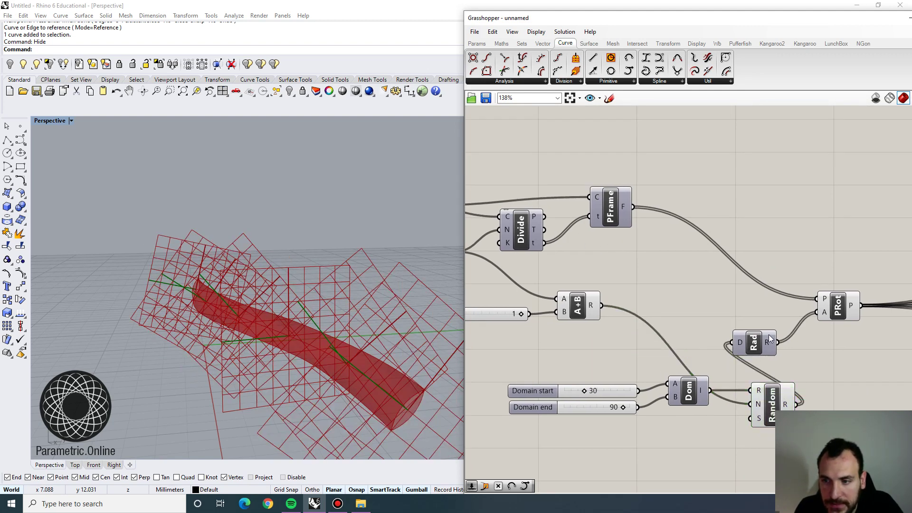
Step: Move the Radians and Rotate Plane components past the Random component to tidy the layout
{"action": "right_click_drag", "start_coordinate": [839, 307], "coordinate": [646, 262]}
{"action": "left_click_drag", "start_coordinate": [626, 323], "coordinate": [514, 246]}
{"action": "left_click_drag", "start_coordinate": [675, 267], "coordinate": [731, 276]}
{"action": "left_click", "coordinate": [684, 219]}
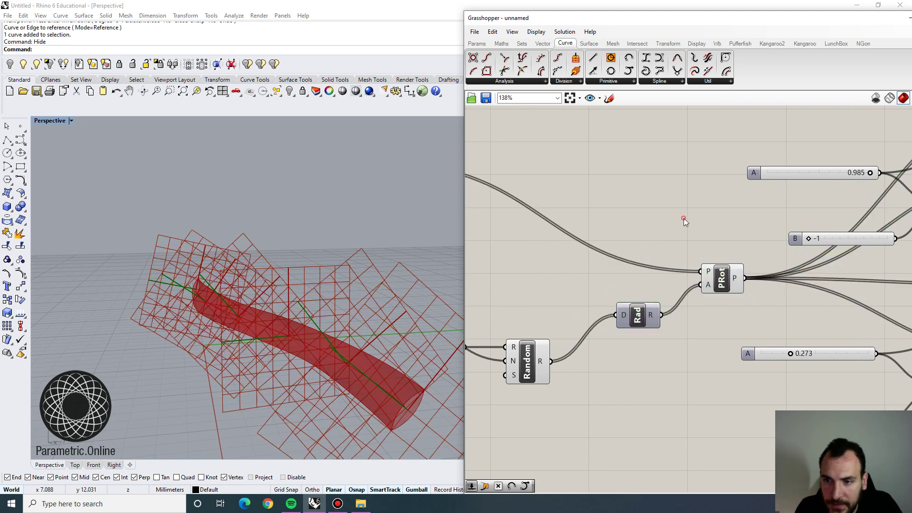
Step: Set both the Domain start and Domain end sliders to 0 and check the louvre end-on in the perspective view
{"action": "right_click_drag", "start_coordinate": [468, 286], "coordinate": [717, 268]}
{"action": "scroll", "coordinate": [593, 324], "scroll_direction": "up", "scroll_amount": 3}
{"action": "left_click_drag", "start_coordinate": [598, 339], "coordinate": [558, 336]}
{"action": "left_click_drag", "start_coordinate": [664, 363], "coordinate": [512, 358]}
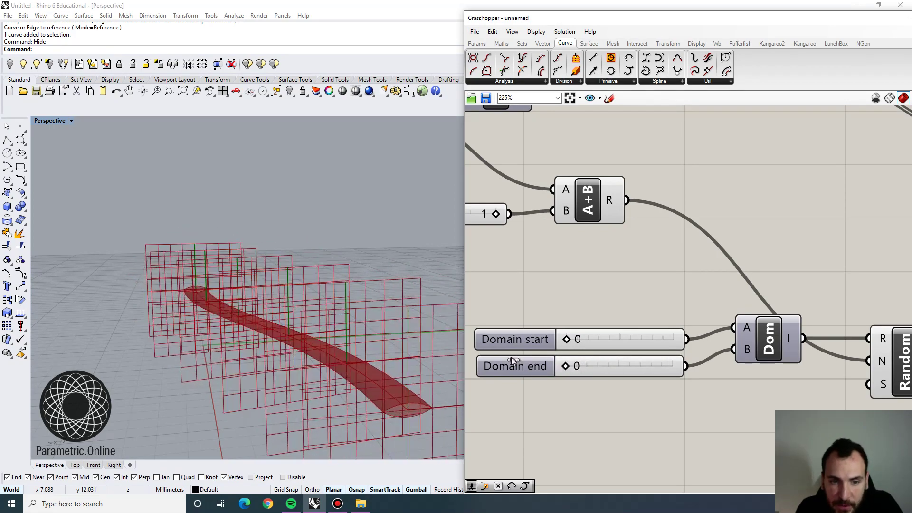
{"action": "right_click_drag", "start_coordinate": [409, 350], "coordinate": [295, 315]}
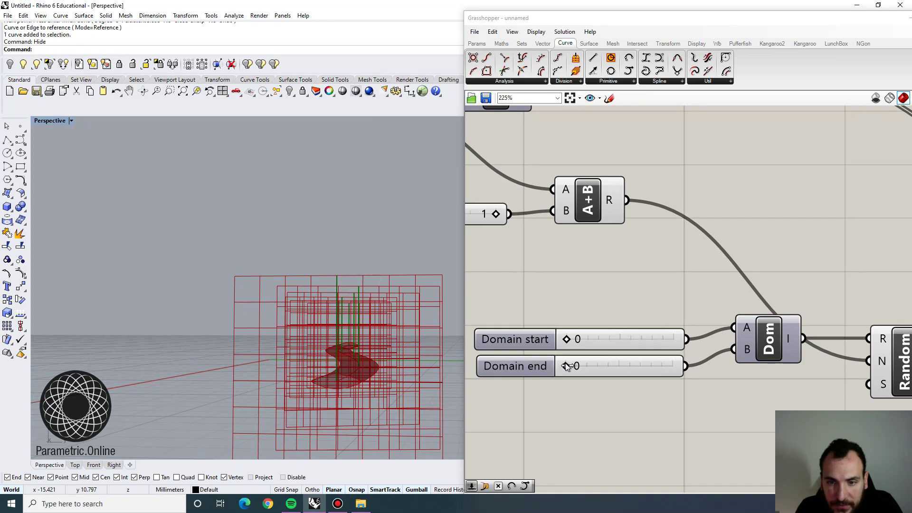
Step: Raise the Domain end slider to 72 and finally 77, checking the twisted louvre from several angles
{"action": "left_click_drag", "start_coordinate": [567, 365], "coordinate": [642, 366]}
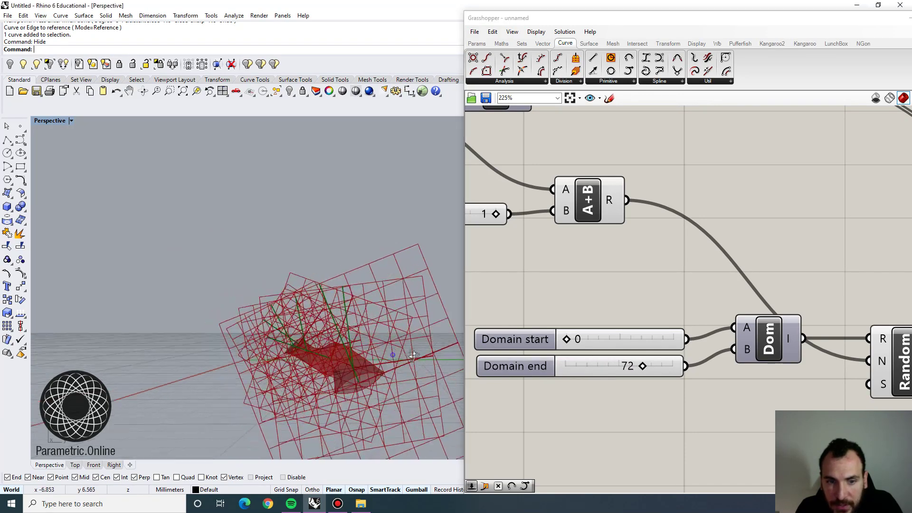
{"action": "right_click_drag", "start_coordinate": [414, 354], "coordinate": [366, 379]}
{"action": "right_click_drag", "start_coordinate": [257, 352], "coordinate": [318, 366]}
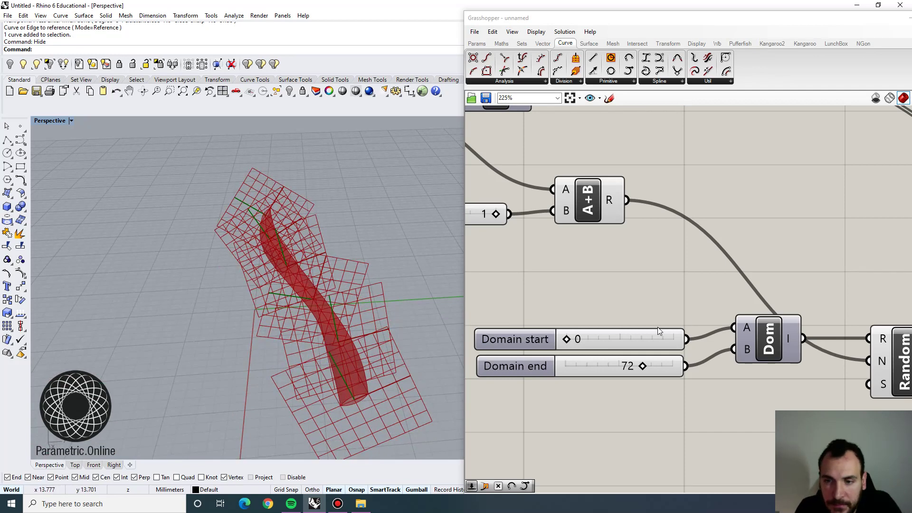
{"action": "left_click_drag", "start_coordinate": [642, 366], "coordinate": [648, 366]}
{"action": "mouse_move", "coordinate": [361, 342]}
{"action": "right_mouse_down"}
{"action": "mouse_move", "coordinate": [342, 303]}
{"action": "mouse_move", "coordinate": [361, 351]}
{"action": "right_mouse_up"}
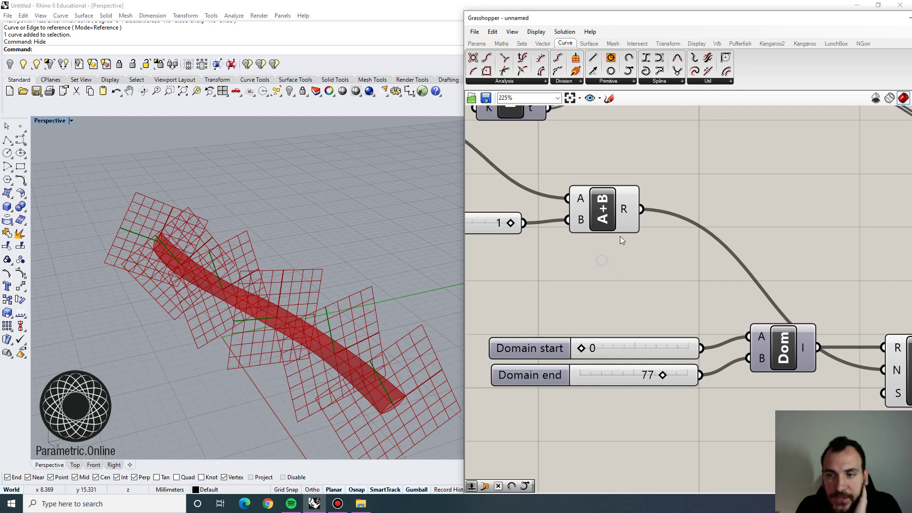
Step: Select the whole component network and shift it along the canvas to free space ahead of the Curve parameter
{"action": "scroll", "coordinate": [620, 236], "scroll_direction": "down", "scroll_amount": 5}
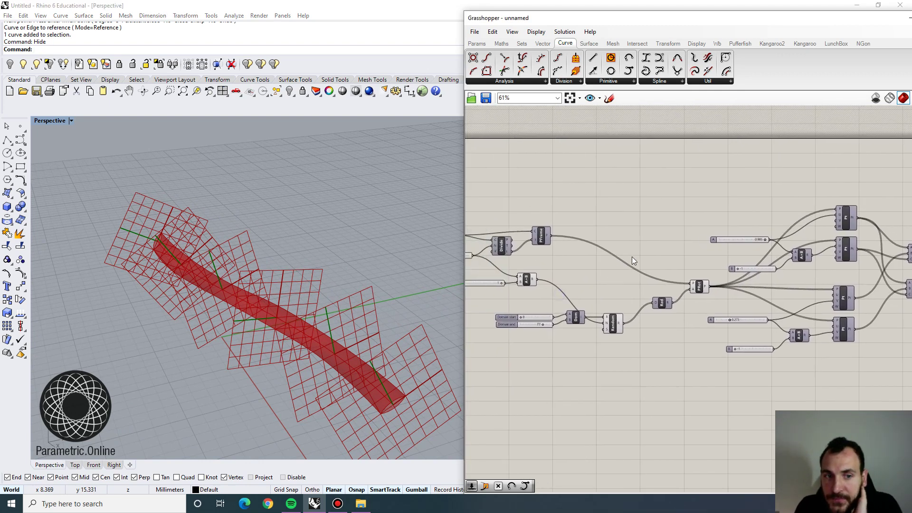
{"action": "scroll", "coordinate": [632, 256], "scroll_direction": "down", "scroll_amount": 3}
{"action": "left_click_drag", "start_coordinate": [817, 356], "coordinate": [457, 175]}
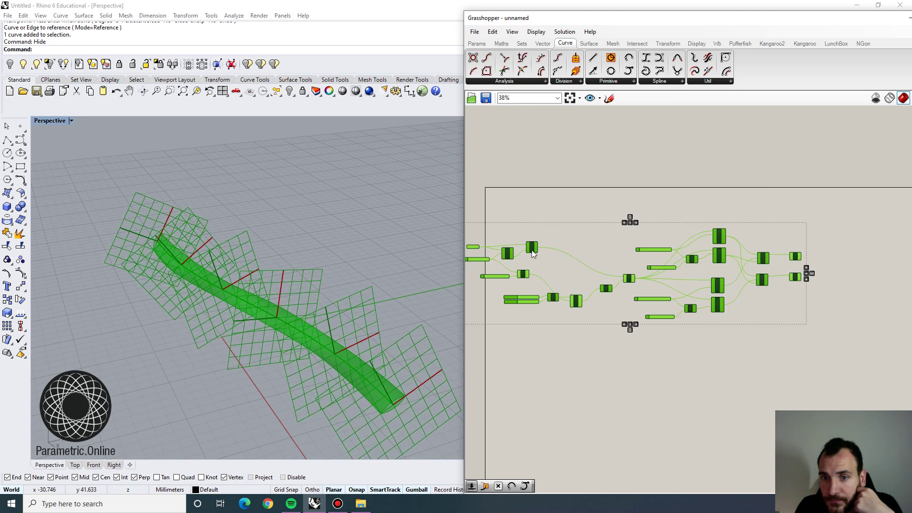
{"action": "left_click_drag", "start_coordinate": [532, 250], "coordinate": [652, 258]}
{"action": "left_click", "coordinate": [636, 211]}
Step: Draw a single-segment polyline on the ground plane beside the louvre, roughly parallel to it
{"action": "mouse_move", "coordinate": [315, 288]}
{"action": "right_mouse_down"}
{"action": "mouse_move", "coordinate": [308, 260]}
{"action": "mouse_move", "coordinate": [308, 275]}
{"action": "right_mouse_up"}
{"action": "scroll", "coordinate": [309, 265], "scroll_direction": "down", "scroll_amount": 6}
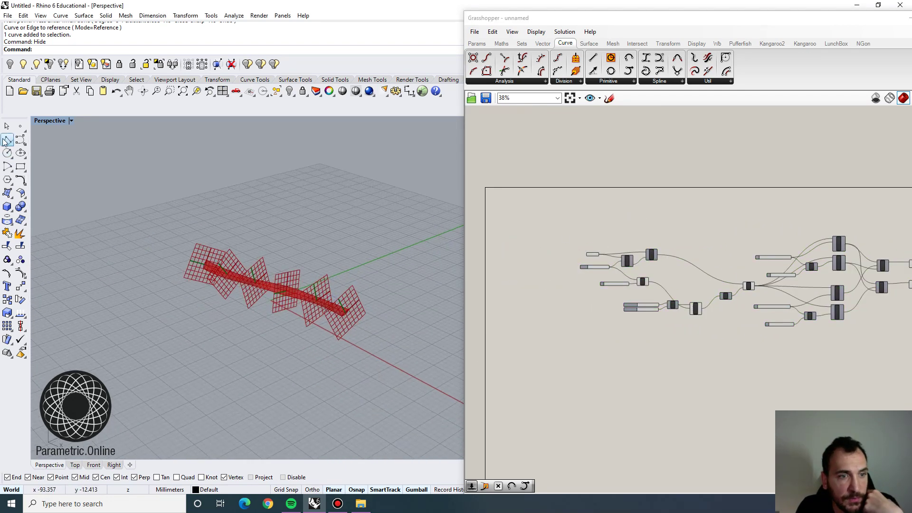
{"action": "left_click", "coordinate": [7, 140]}
{"action": "left_click", "coordinate": [172, 301]}
{"action": "left_click", "coordinate": [303, 382]}
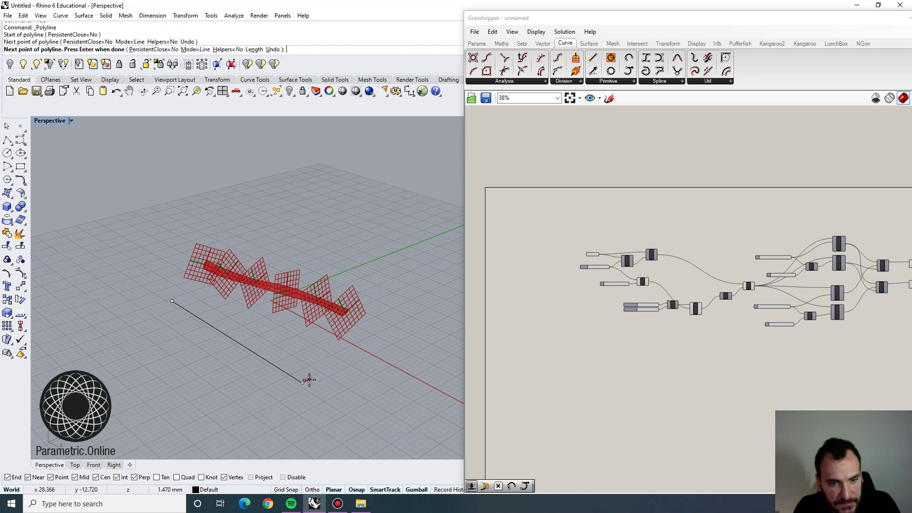
{"action": "key", "text": "Return"}
Step: Extrude the line vertically to above the louvre's height and explode the extrusion into a plain surface
{"action": "key", "text": "Return"}
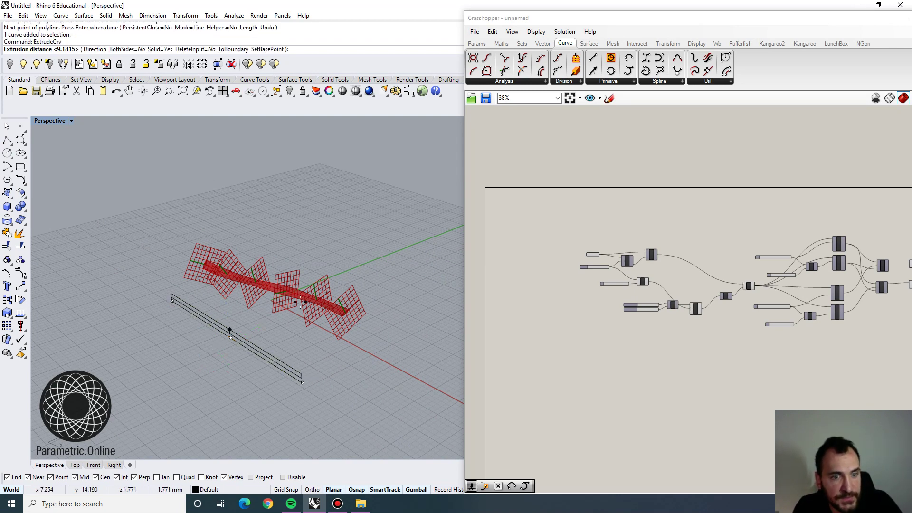
{"action": "left_click", "coordinate": [256, 278]}
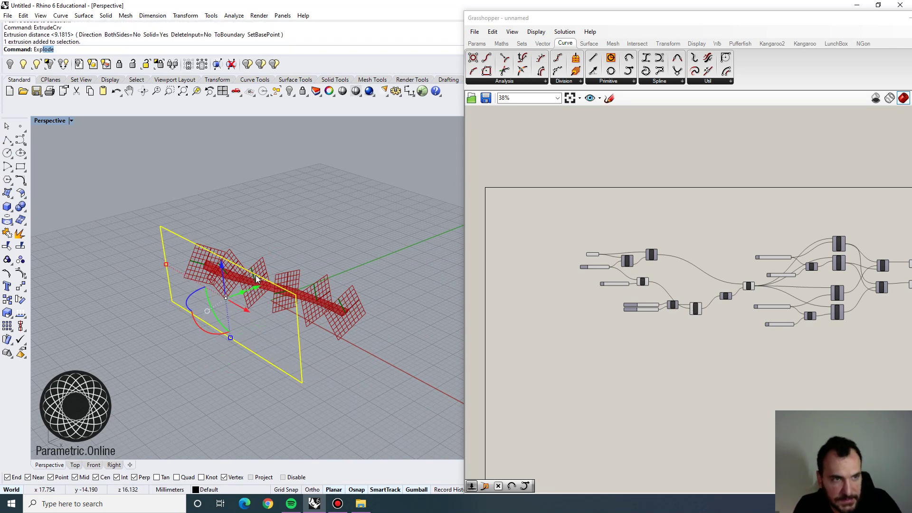
{"action": "key", "text": "Return"}
Step: Place a Surface parameter in the free canvas space and reference the vertical Rhino surface in it
{"action": "scroll", "coordinate": [529, 281], "scroll_direction": "up", "scroll_amount": 4}
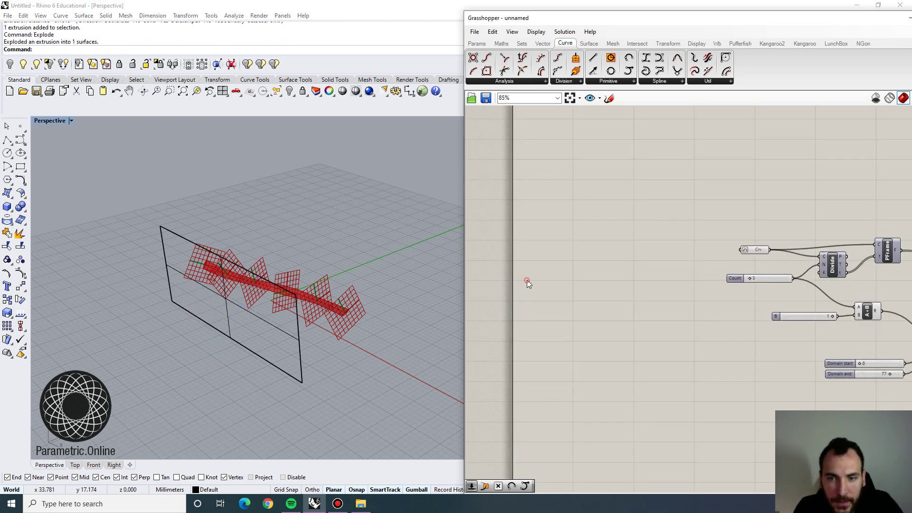
{"action": "double_click", "coordinate": [527, 280]}
{"action": "type", "text": "surf"}
{"action": "left_click", "coordinate": [506, 255]}
{"action": "right_click", "coordinate": [532, 280]}
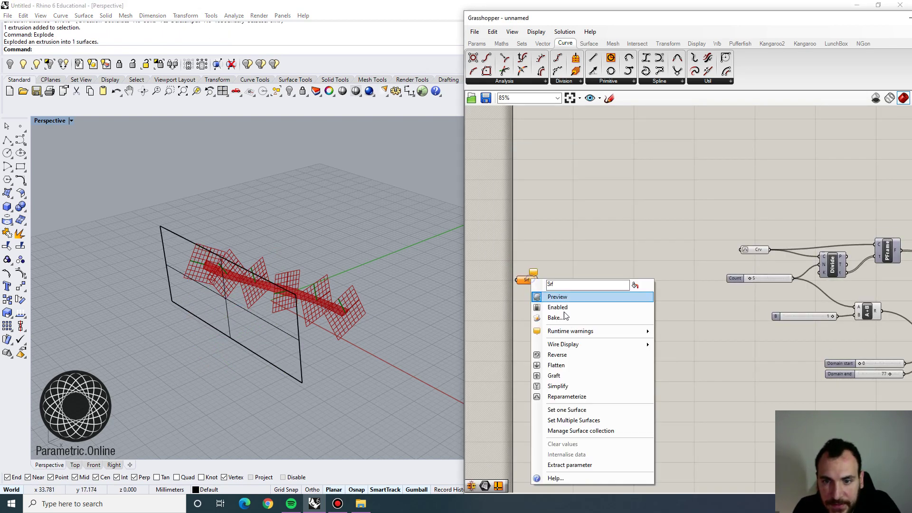
{"action": "left_click", "coordinate": [542, 409]}
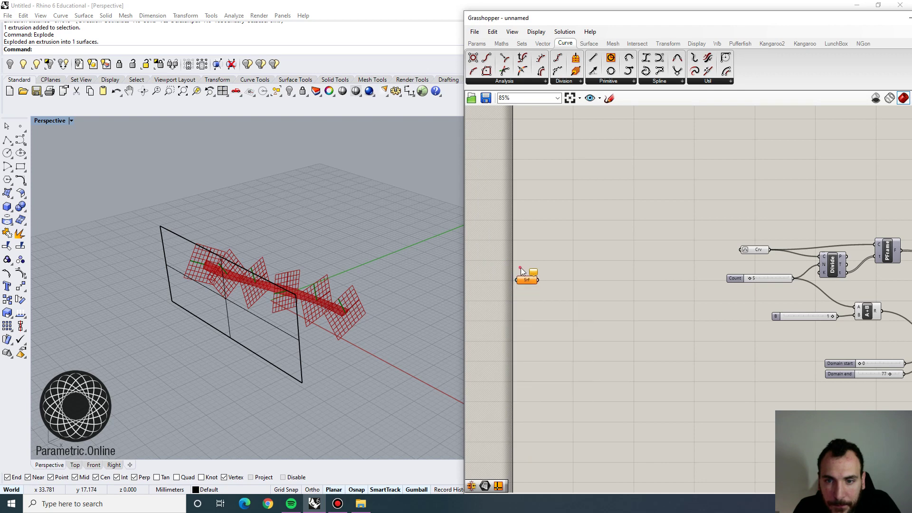
{"action": "right_click", "coordinate": [523, 281]}
{"action": "left_click", "coordinate": [552, 409]}
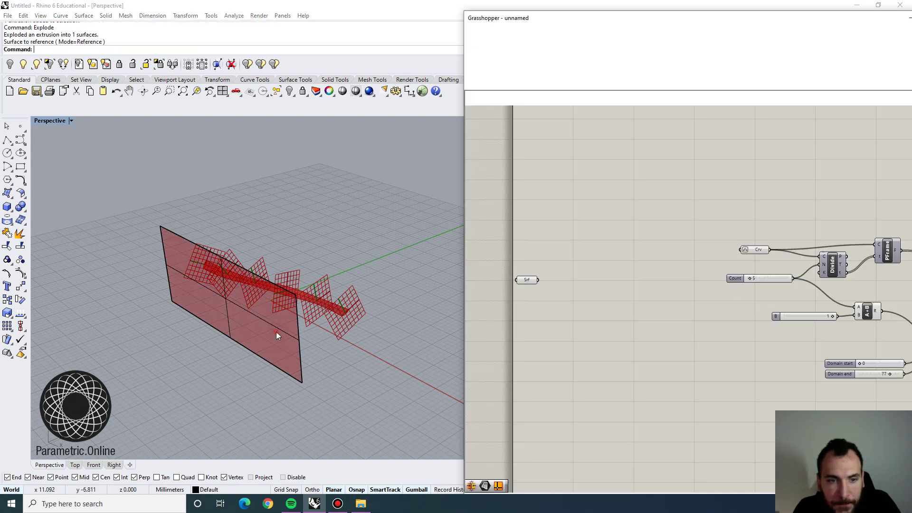
{"action": "left_click", "coordinate": [266, 324]}
{"action": "scroll", "coordinate": [246, 272], "scroll_direction": "up", "scroll_amount": 3}
{"action": "right_click_drag", "start_coordinate": [247, 272], "coordinate": [115, 269]}
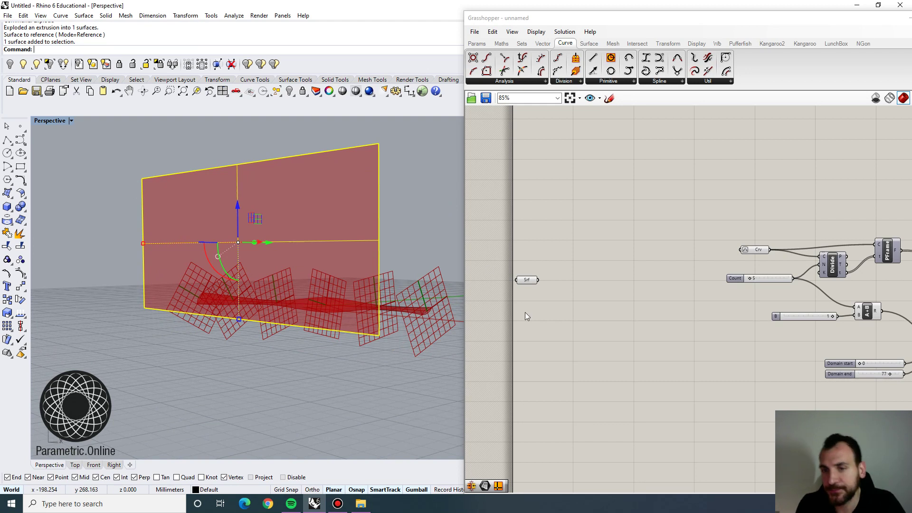
{"action": "double_click", "coordinate": [575, 298]}
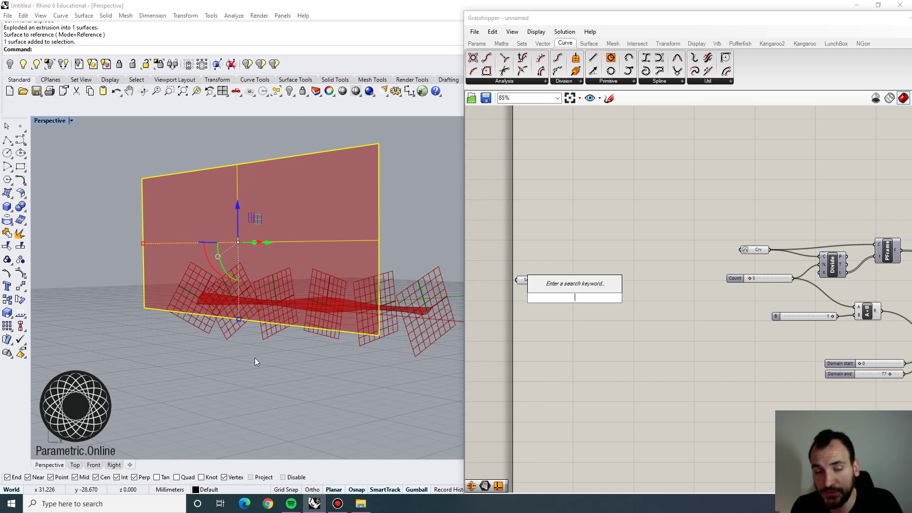
{"action": "left_click", "coordinate": [590, 257]}
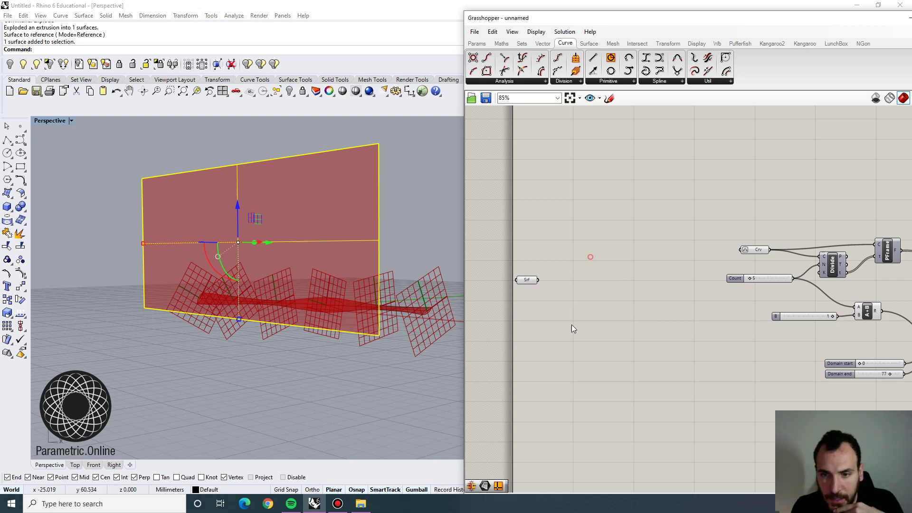
Step: Add an Iso Curve component after the Surface parameter and connect the surface to its S input
{"action": "double_click", "coordinate": [569, 311]}
{"action": "type", "text": "iso"}
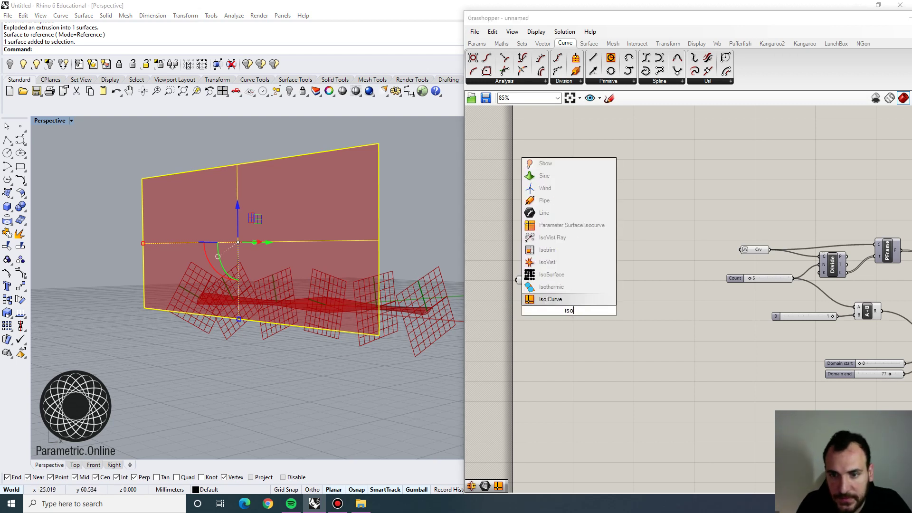
{"action": "left_click", "coordinate": [554, 299]}
{"action": "left_click_drag", "start_coordinate": [564, 311], "coordinate": [662, 297]}
{"action": "scroll", "coordinate": [556, 285], "scroll_direction": "up", "scroll_amount": 3}
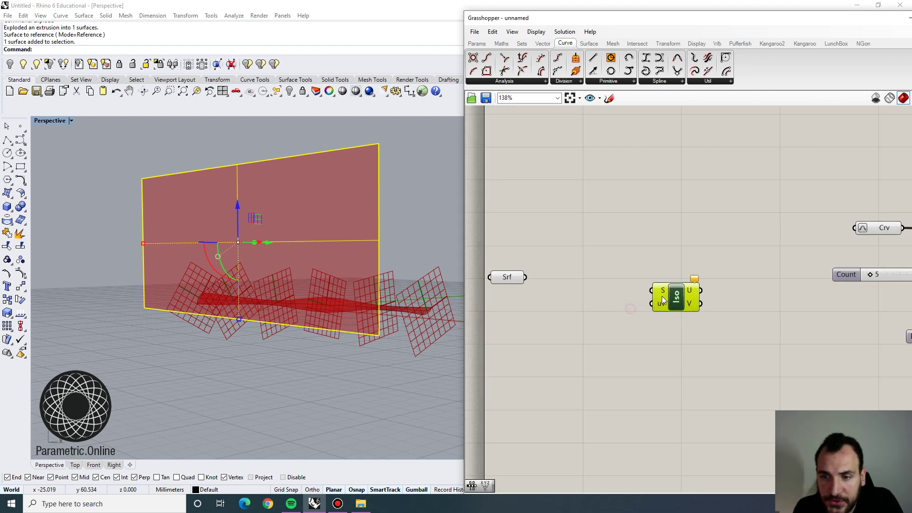
{"action": "right_click_drag", "start_coordinate": [612, 295], "coordinate": [625, 302]}
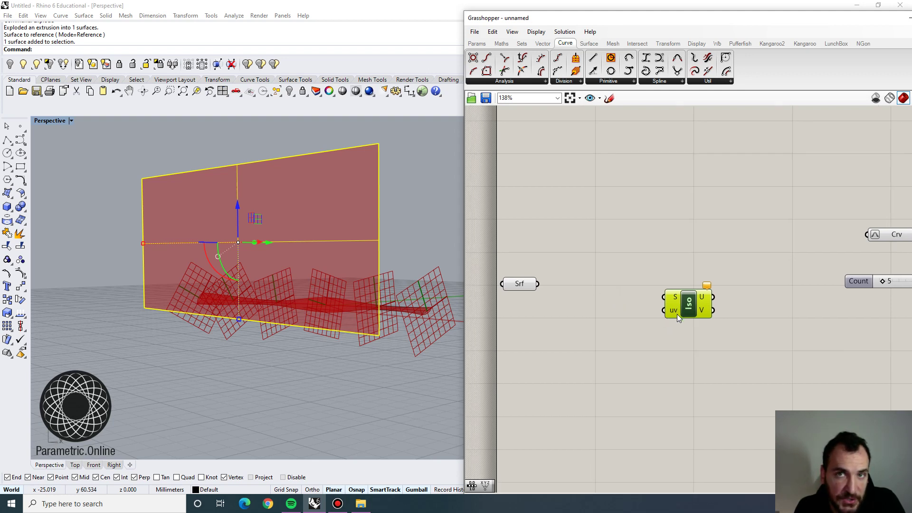
{"action": "left_click_drag", "start_coordinate": [598, 277], "coordinate": [644, 297]}
{"action": "right_click_drag", "start_coordinate": [594, 323], "coordinate": [631, 313]}
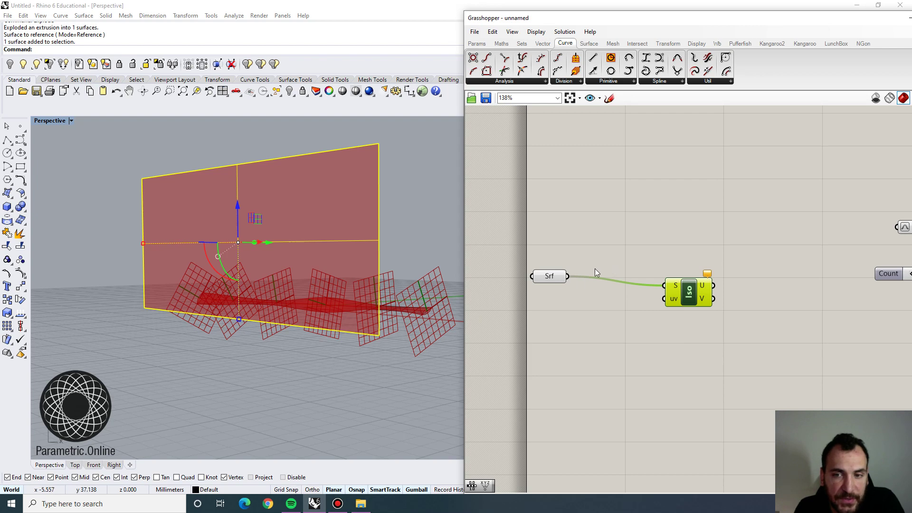
Step: Reparameterize the Surface parameter and align the Iso Curve component level with it
{"action": "right_click", "coordinate": [544, 279]}
{"action": "left_click", "coordinate": [578, 392]}
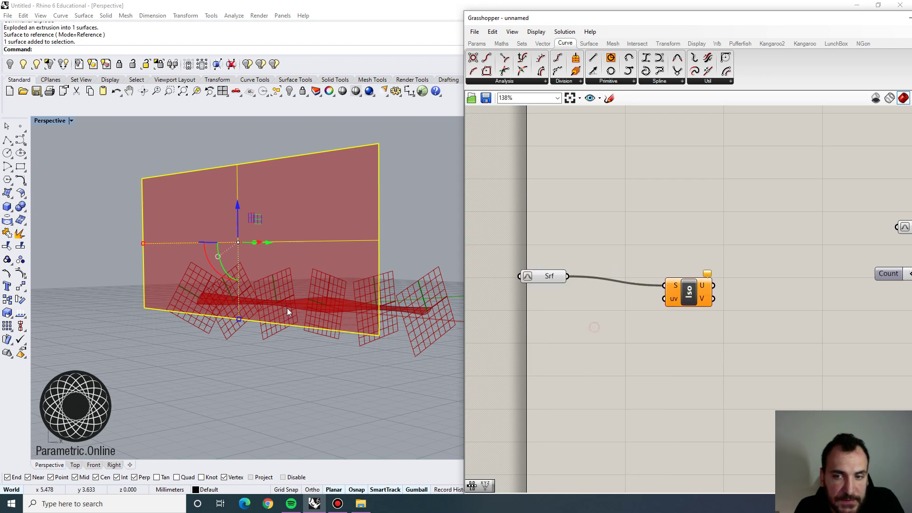
{"action": "right_click_drag", "start_coordinate": [287, 308], "coordinate": [243, 289]}
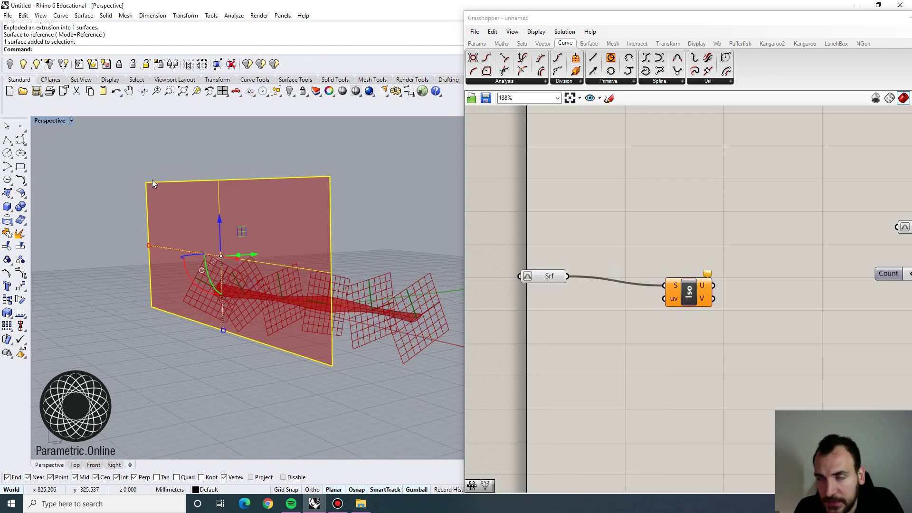
{"action": "left_click_drag", "start_coordinate": [689, 299], "coordinate": [692, 289]}
{"action": "left_click", "coordinate": [653, 350]}
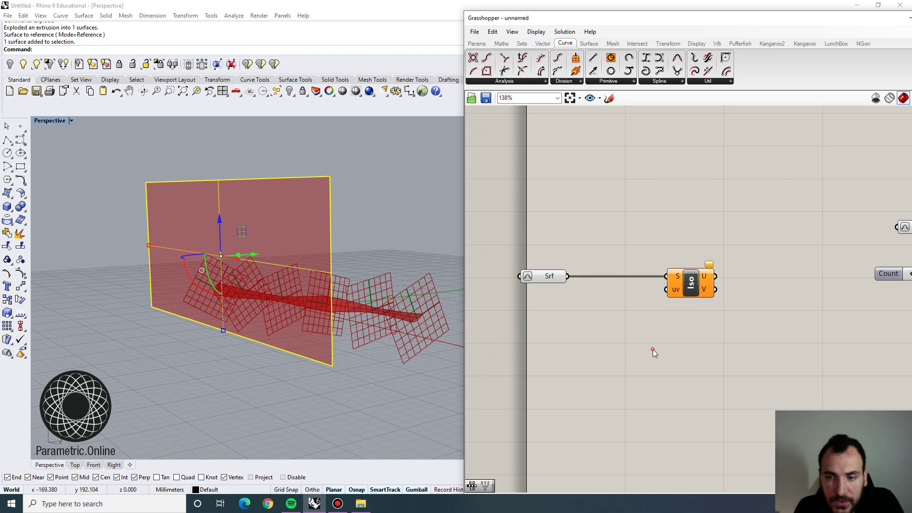
Step: Place a Construct Point component below the Iso Curve component
{"action": "double_click", "coordinate": [652, 350]}
{"action": "type", "text": "xyz"}
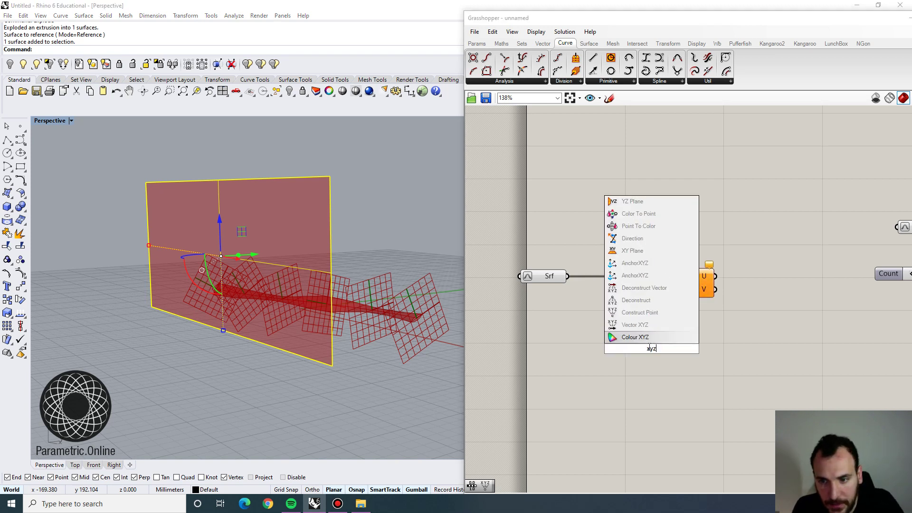
{"action": "left_click", "coordinate": [642, 311]}
{"action": "left_click_drag", "start_coordinate": [654, 365], "coordinate": [664, 383]}
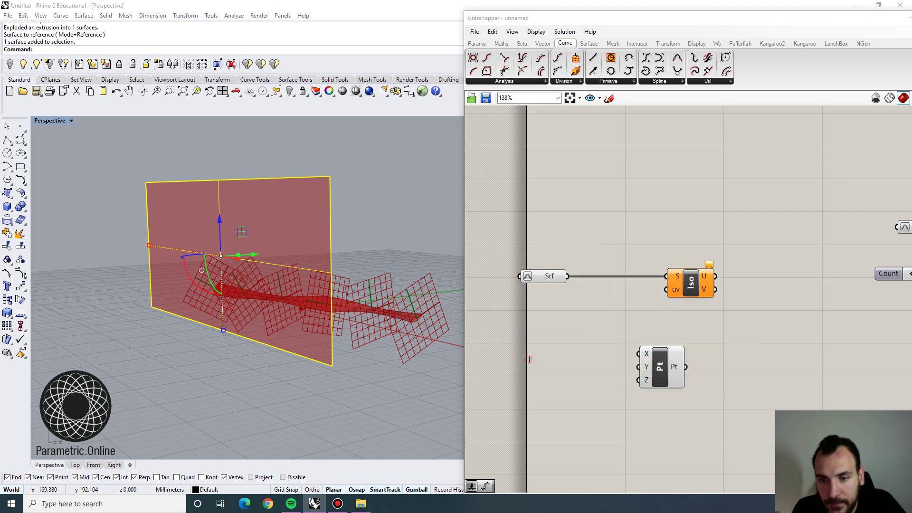
Step: Add a Range component, feed it into the point's Y input, and connect the point to the Iso Curve's uv input
{"action": "double_click", "coordinate": [527, 359]}
{"action": "type", "text": "range"}
{"action": "key", "text": "Return"}
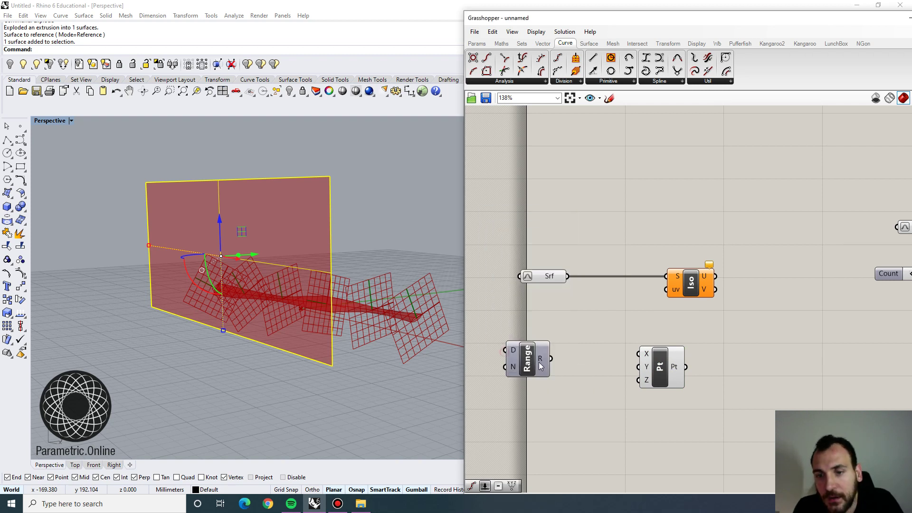
{"action": "left_click_drag", "start_coordinate": [529, 364], "coordinate": [561, 357]}
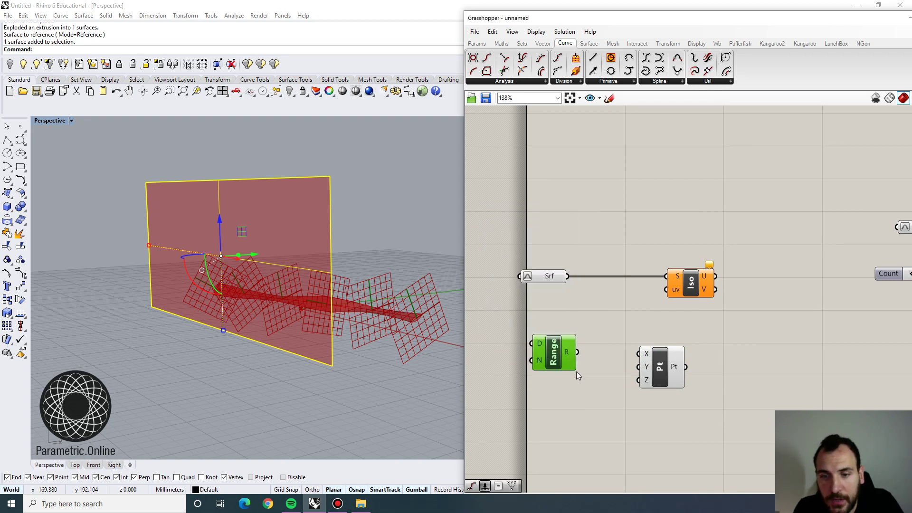
{"action": "left_click_drag", "start_coordinate": [624, 355], "coordinate": [643, 370]}
{"action": "left_click_drag", "start_coordinate": [672, 364], "coordinate": [667, 289]}
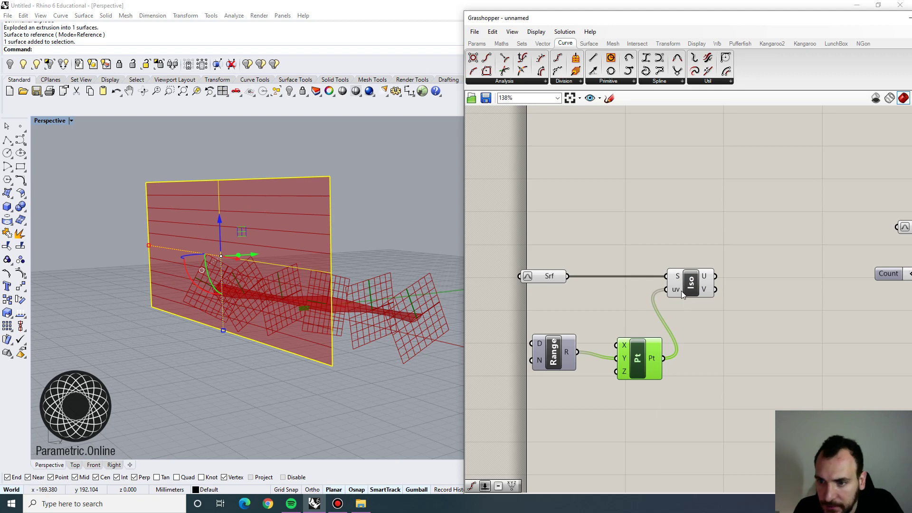
{"action": "left_click", "coordinate": [683, 284]}
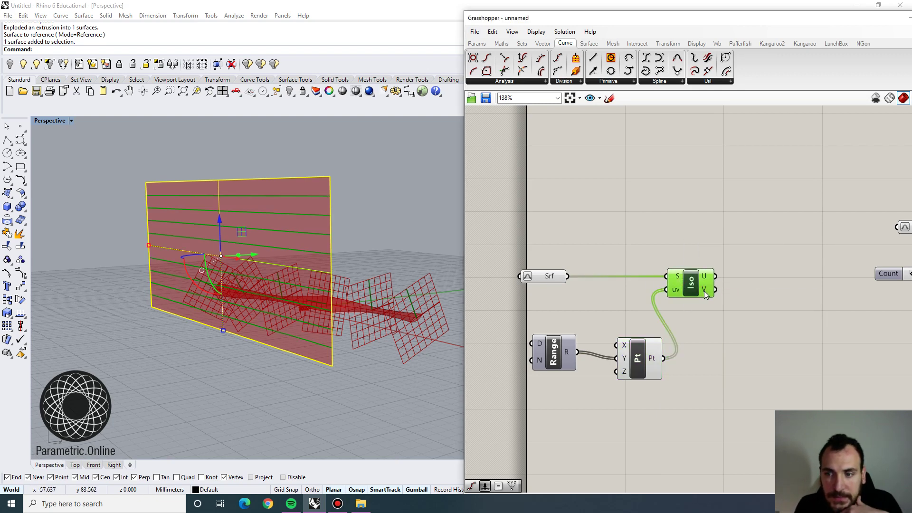
Step: Add a Curve parameter after the Iso Curve component and feed it from the U output
{"action": "double_click", "coordinate": [748, 259]}
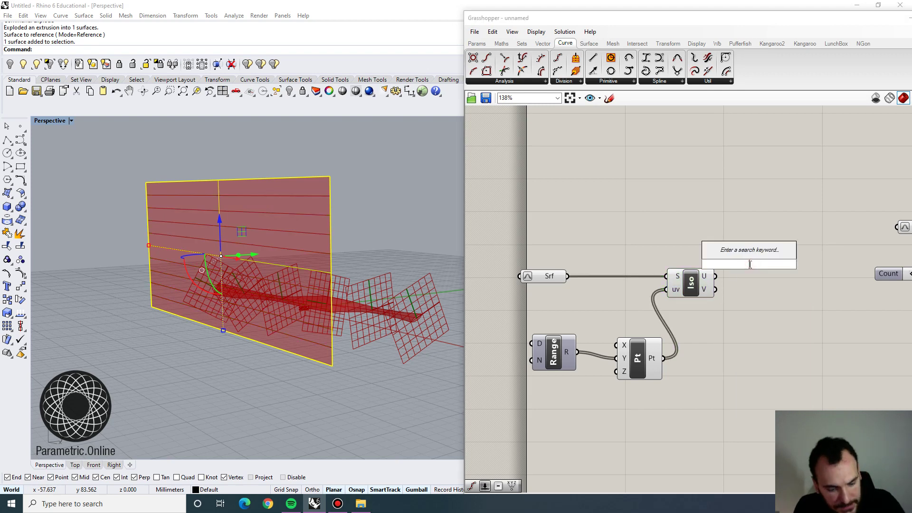
{"action": "type", "text": "crv"}
{"action": "left_click", "coordinate": [744, 253]}
{"action": "left_click_drag", "start_coordinate": [716, 276], "coordinate": [735, 266]}
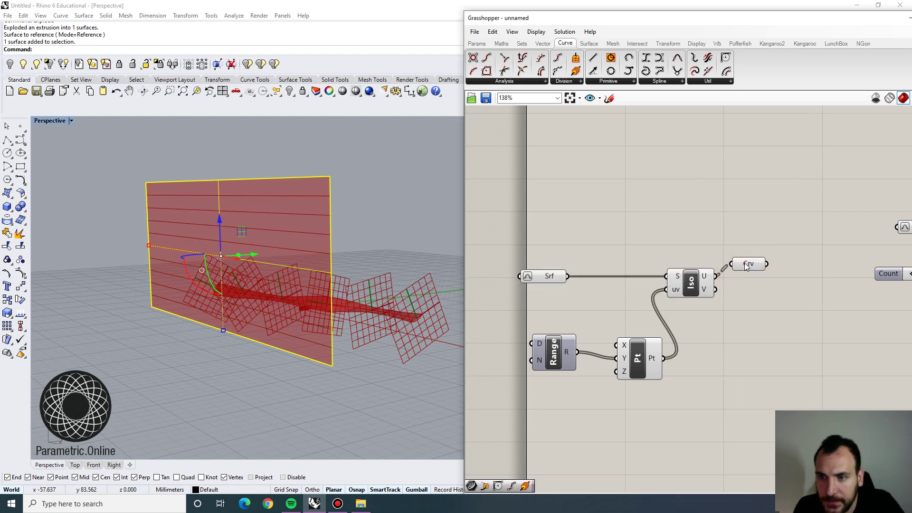
{"action": "left_click", "coordinate": [611, 229]}
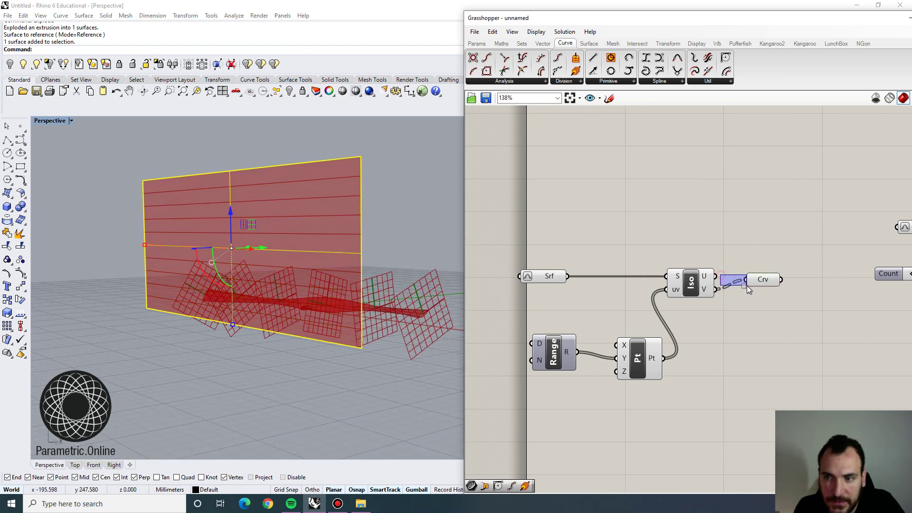
{"action": "right_click_drag", "start_coordinate": [485, 330], "coordinate": [585, 332]}
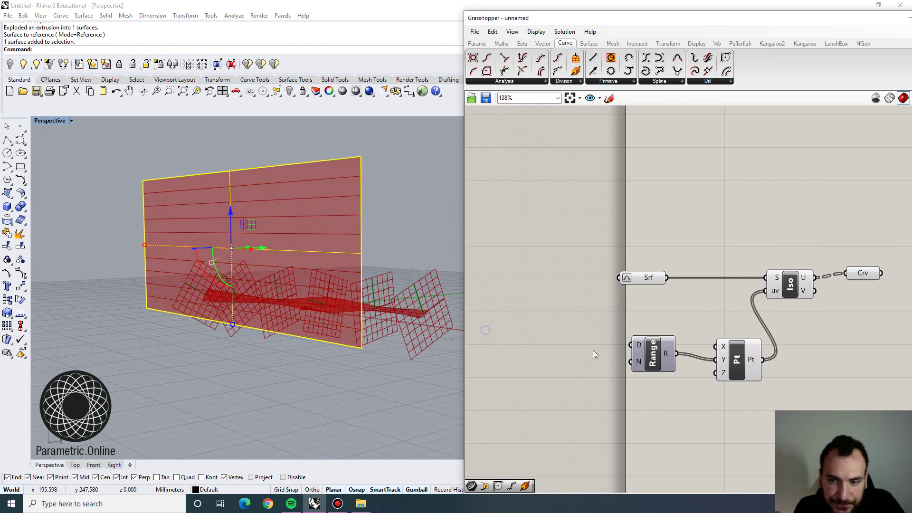
Step: Create a number slider with value 20 ahead of the Range component
{"action": "double_click", "coordinate": [527, 366]}
{"action": "type", "text": "20"}
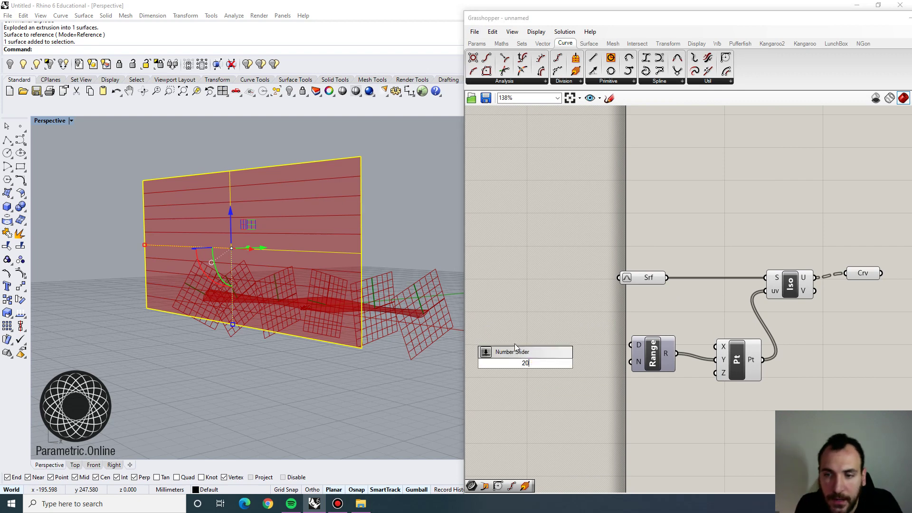
{"action": "key", "text": "Return"}
{"action": "left_click_drag", "start_coordinate": [613, 363], "coordinate": [632, 345]}
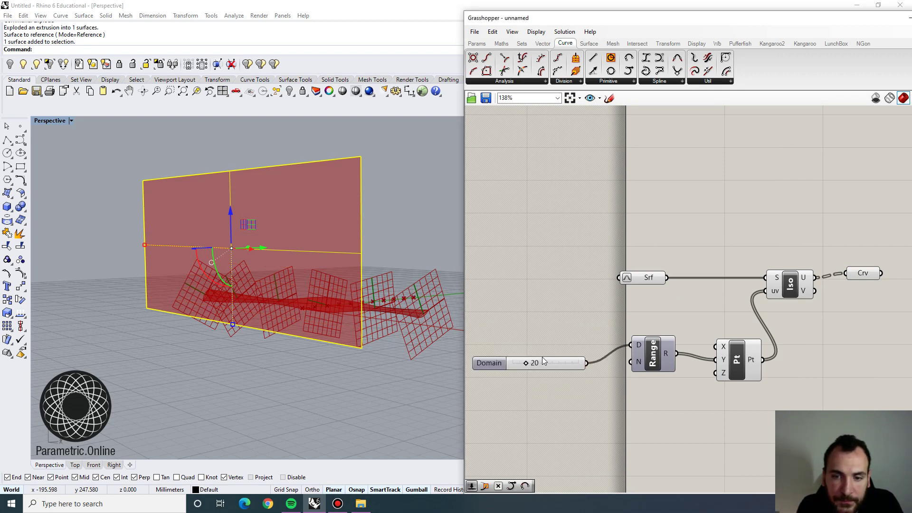
{"action": "left_click_drag", "start_coordinate": [525, 364], "coordinate": [516, 366]}
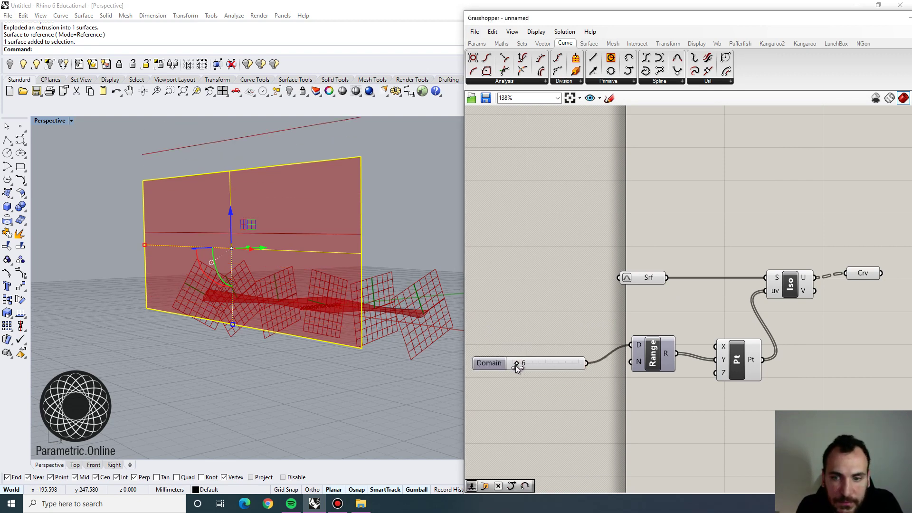
{"action": "key", "text": "ctrl+z"}
{"action": "key", "text": "ctrl+z"}
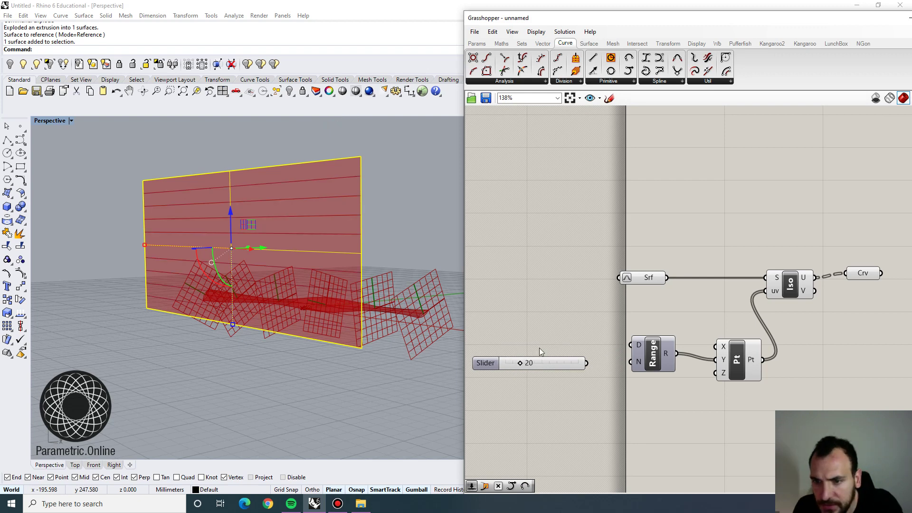
Step: Connect the slider to the Range's N input, set it to 21, and hide the original vertical surface in Rhino
{"action": "left_click_drag", "start_coordinate": [587, 363], "coordinate": [624, 361]}
{"action": "mouse_move", "coordinate": [517, 367]}
{"action": "left_mouse_down"}
{"action": "mouse_move", "coordinate": [530, 360]}
{"action": "mouse_move", "coordinate": [512, 364]}
{"action": "mouse_move", "coordinate": [521, 363]}
{"action": "left_mouse_up"}
{"action": "right_click_drag", "start_coordinate": [383, 277], "coordinate": [345, 286]}
{"action": "type", "text": "Hide"}
{"action": "key", "text": "Return"}
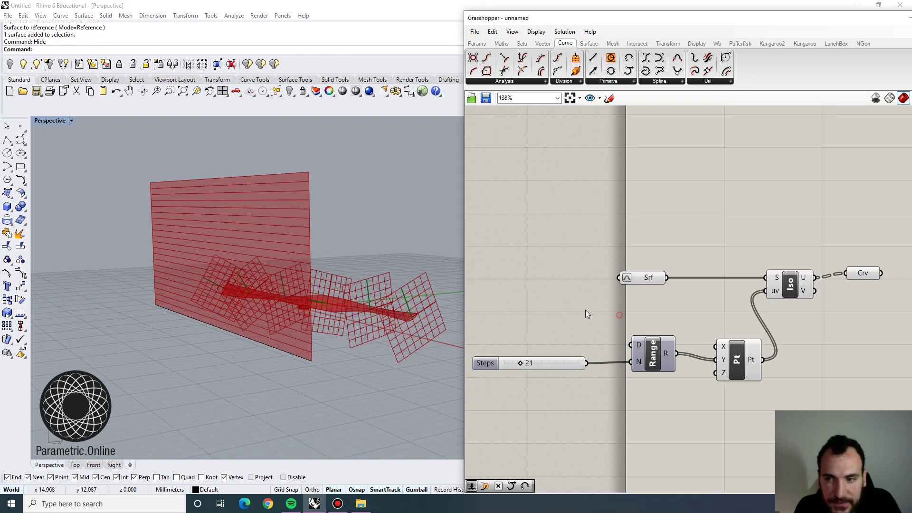
Step: Feed the isocurves from the new Curve parameter into the existing Curve parameter that drives the louvre network
{"action": "scroll", "coordinate": [622, 304], "scroll_direction": "down", "scroll_amount": 3}
{"action": "right_click_drag", "start_coordinate": [758, 309], "coordinate": [636, 309]}
{"action": "scroll", "coordinate": [635, 309], "scroll_direction": "up", "scroll_amount": 3}
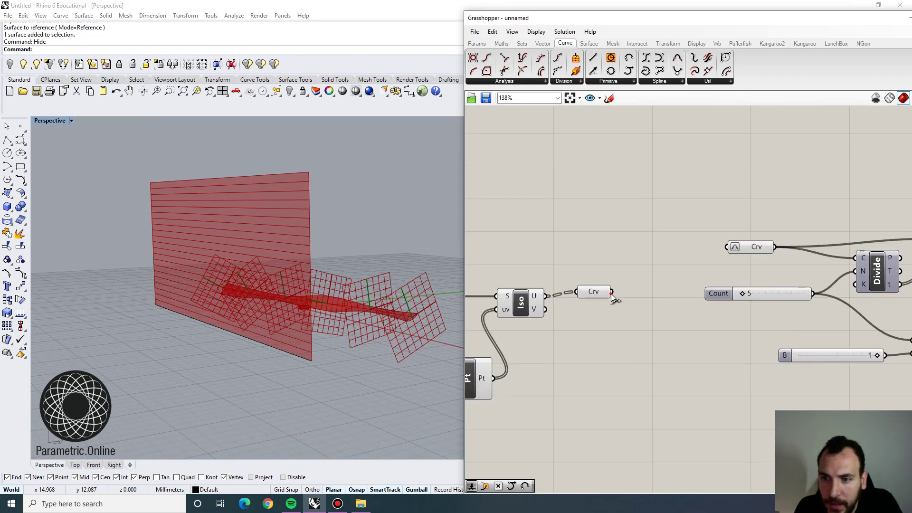
{"action": "left_click_drag", "start_coordinate": [612, 295], "coordinate": [726, 249]}
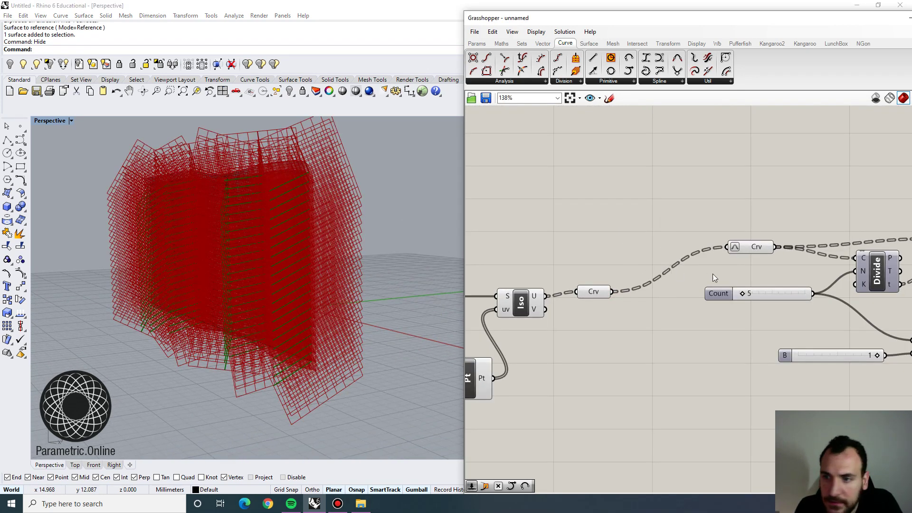
{"action": "right_click_drag", "start_coordinate": [280, 238], "coordinate": [268, 295]}
{"action": "scroll", "coordinate": [214, 304], "scroll_direction": "up", "scroll_amount": 4}
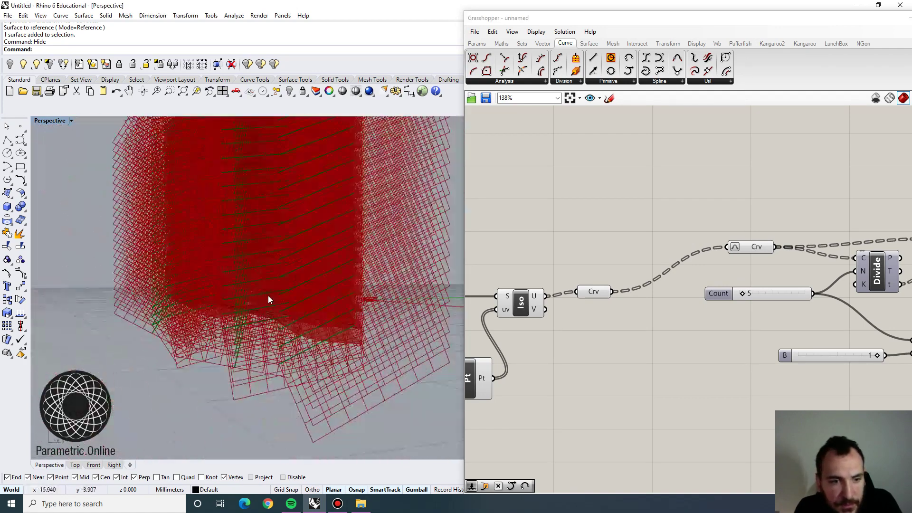
{"action": "scroll", "coordinate": [268, 300], "scroll_direction": "down", "scroll_amount": 3}
Step: Turn off the preview of the rotated planes component so only the lofted louvres display
{"action": "scroll", "coordinate": [620, 243], "scroll_direction": "down", "scroll_amount": 5}
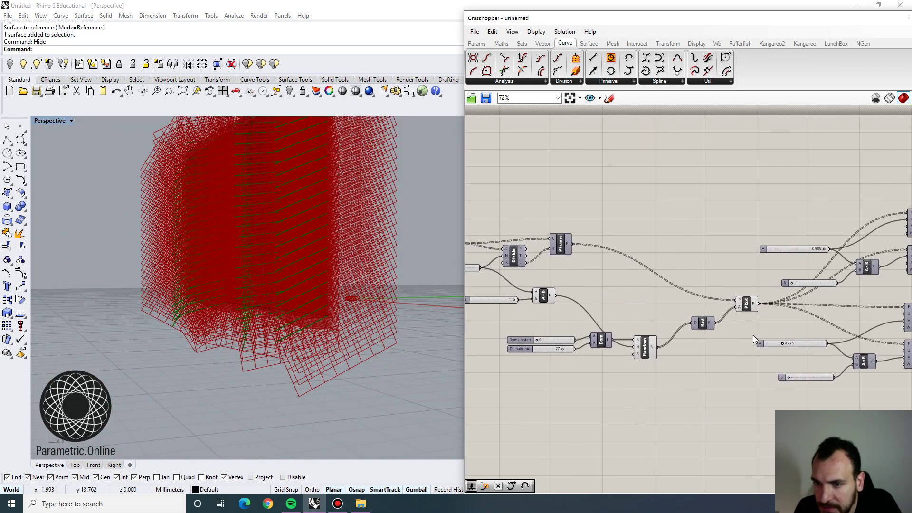
{"action": "left_click", "coordinate": [744, 304]}
{"action": "right_click", "coordinate": [745, 304]}
{"action": "left_click", "coordinate": [775, 319]}
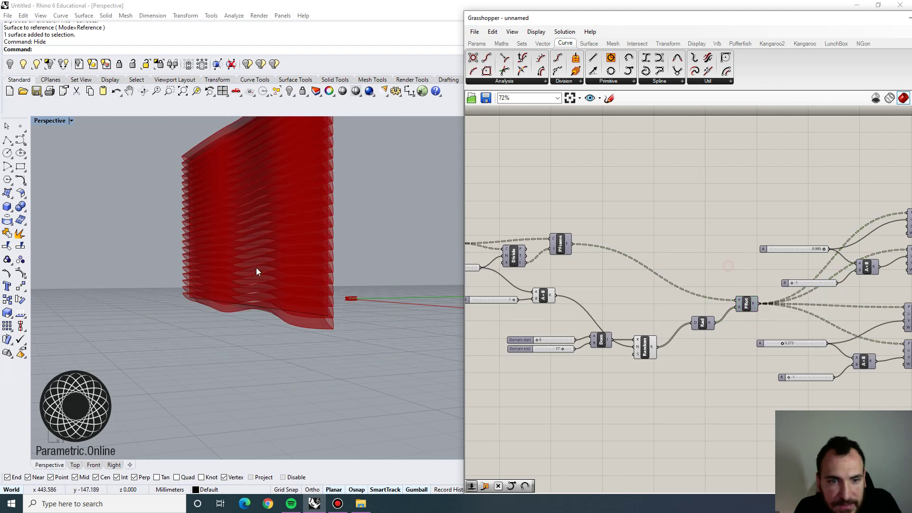
{"action": "right_click_drag", "start_coordinate": [256, 267], "coordinate": [224, 264]}
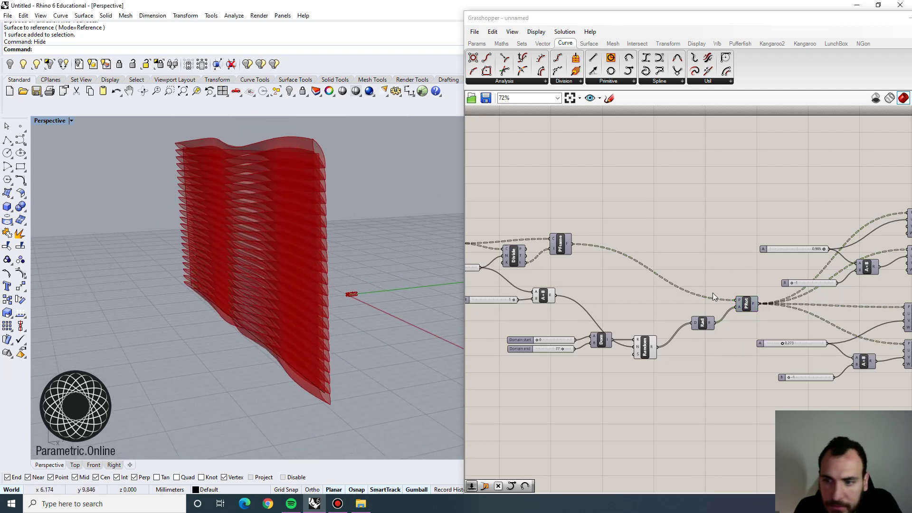
Step: Set the Range's Steps slider to 9 to space the louvres further apart on the facade
{"action": "right_click_drag", "start_coordinate": [469, 294], "coordinate": [855, 271]}
{"action": "scroll", "coordinate": [574, 291], "scroll_direction": "up", "scroll_amount": 6}
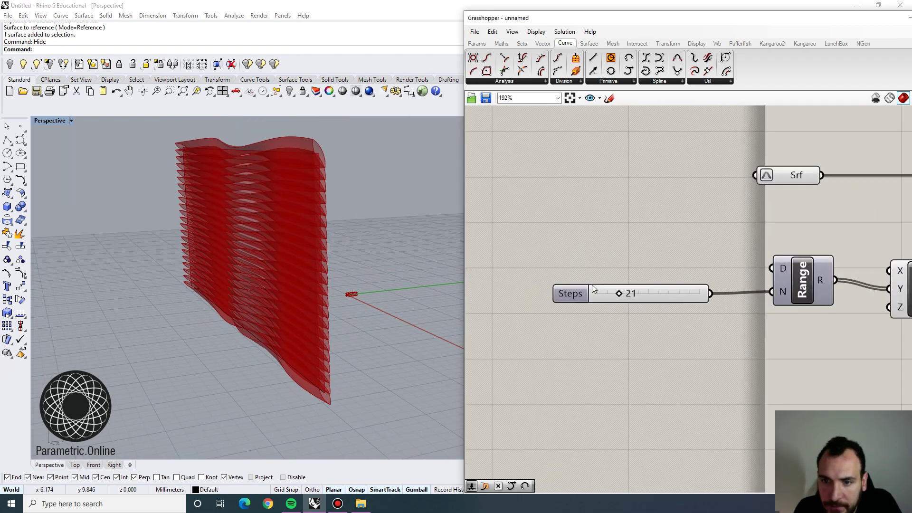
{"action": "left_click_drag", "start_coordinate": [622, 292], "coordinate": [608, 293]}
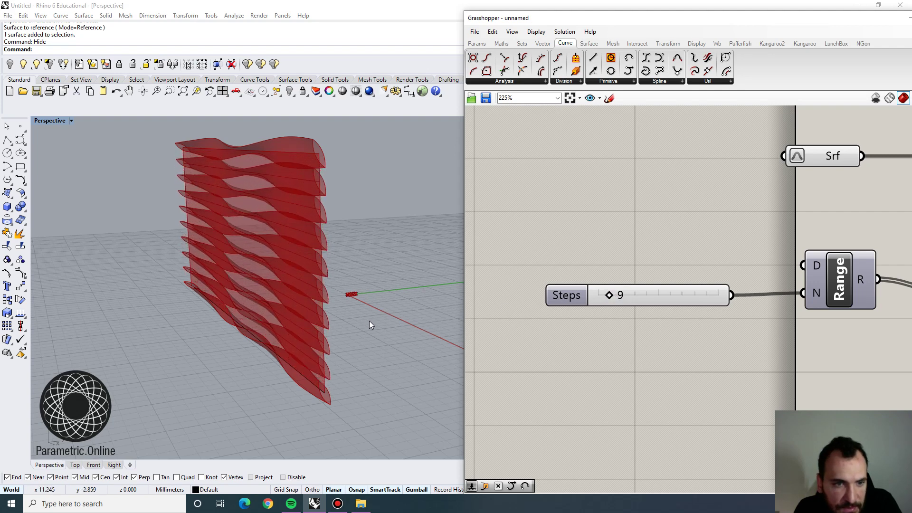
{"action": "right_click_drag", "start_coordinate": [369, 321], "coordinate": [244, 312]}
{"action": "right_click_drag", "start_coordinate": [179, 270], "coordinate": [206, 317]}
{"action": "right_click_drag", "start_coordinate": [633, 244], "coordinate": [568, 245]}
{"action": "right_click_drag", "start_coordinate": [340, 312], "coordinate": [354, 362]}
{"action": "left_click", "coordinate": [597, 249]}
Step: Set the Count slider feeding Divide Curve to 13 to give each louvre more waves
{"action": "scroll", "coordinate": [597, 248], "scroll_direction": "down", "scroll_amount": 3}
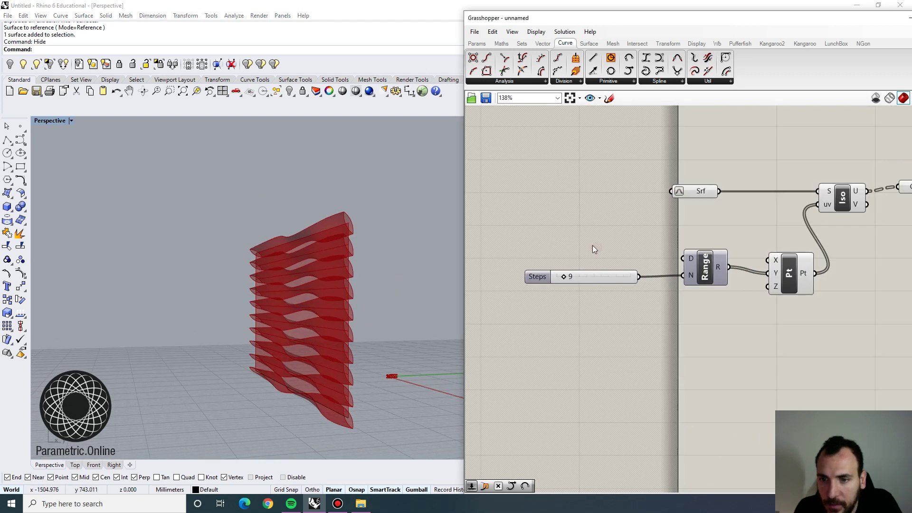
{"action": "right_click_drag", "start_coordinate": [748, 258], "coordinate": [660, 255]}
{"action": "scroll", "coordinate": [663, 255], "scroll_direction": "down", "scroll_amount": 1}
{"action": "right_click_drag", "start_coordinate": [805, 252], "coordinate": [660, 273]}
{"action": "right_click_drag", "start_coordinate": [774, 265], "coordinate": [584, 284]}
{"action": "scroll", "coordinate": [533, 234], "scroll_direction": "up", "scroll_amount": 2}
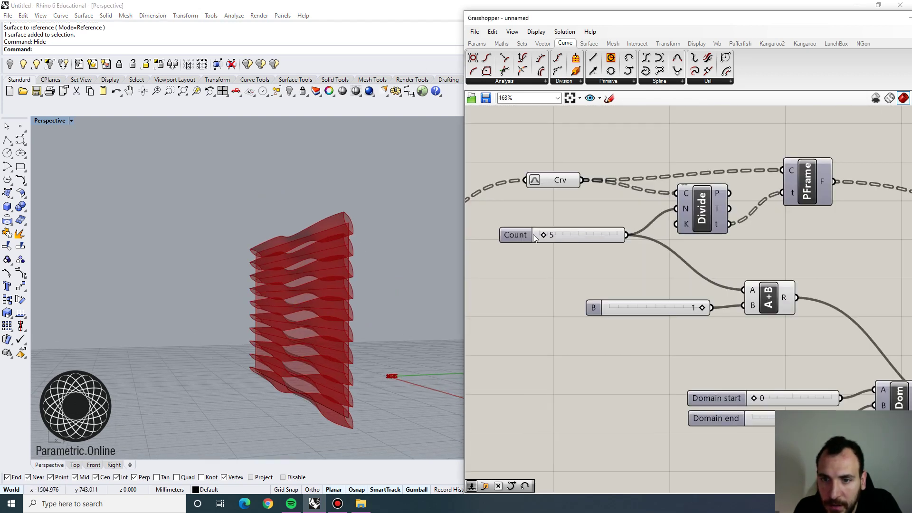
{"action": "left_click_drag", "start_coordinate": [544, 237], "coordinate": [547, 239]}
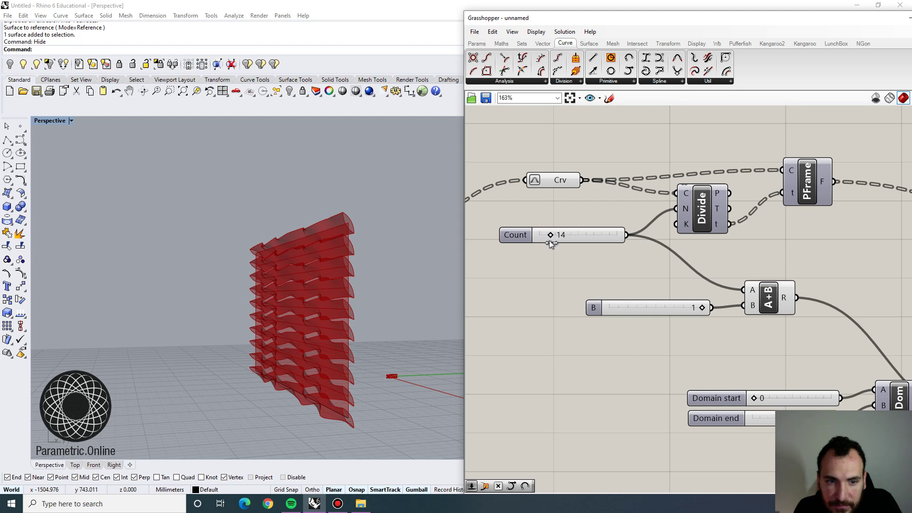
{"action": "left_click_drag", "start_coordinate": [550, 243], "coordinate": [549, 244]}
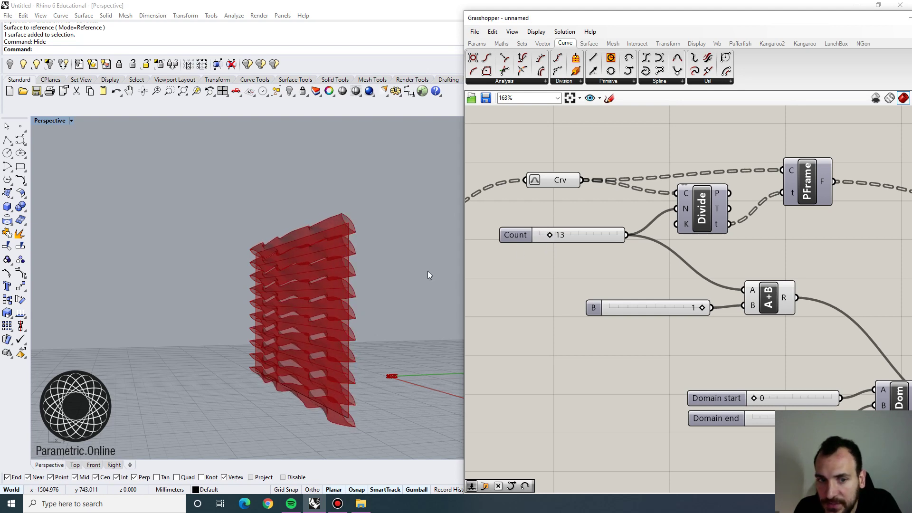
Step: Try a wider random rotation of the louvre profiles by setting the Domain end slider to 100
{"action": "right_click_drag", "start_coordinate": [427, 274], "coordinate": [382, 307]}
{"action": "right_click_drag", "start_coordinate": [754, 313], "coordinate": [531, 295]}
{"action": "scroll", "coordinate": [532, 285], "scroll_direction": "down", "scroll_amount": 1}
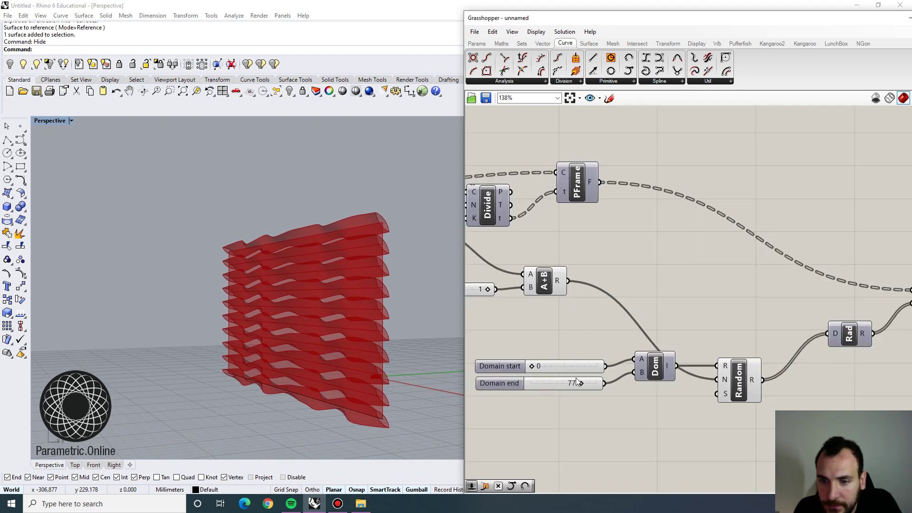
{"action": "mouse_move", "coordinate": [583, 384]}
{"action": "left_mouse_down"}
{"action": "mouse_move", "coordinate": [551, 381]}
{"action": "mouse_move", "coordinate": [591, 380]}
{"action": "mouse_move", "coordinate": [548, 381]}
{"action": "mouse_move", "coordinate": [611, 375]}
{"action": "left_mouse_up"}
{"action": "right_click_drag", "start_coordinate": [426, 344], "coordinate": [271, 308]}
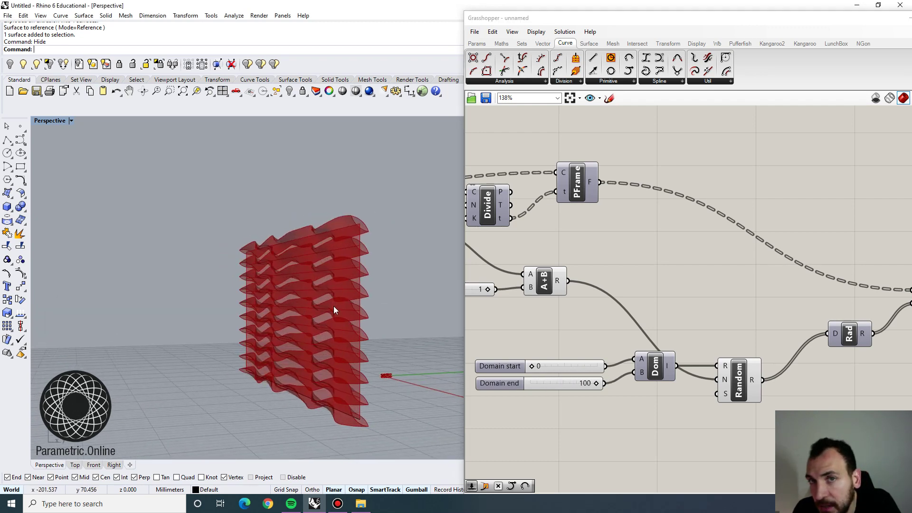
Step: Lower the Domain end slider to soften the random rotation of the louvre profiles
{"action": "left_click_drag", "start_coordinate": [600, 383], "coordinate": [577, 380]}
{"action": "right_click_drag", "start_coordinate": [404, 290], "coordinate": [332, 312]}
{"action": "scroll", "coordinate": [569, 309], "scroll_direction": "down", "scroll_amount": 5}
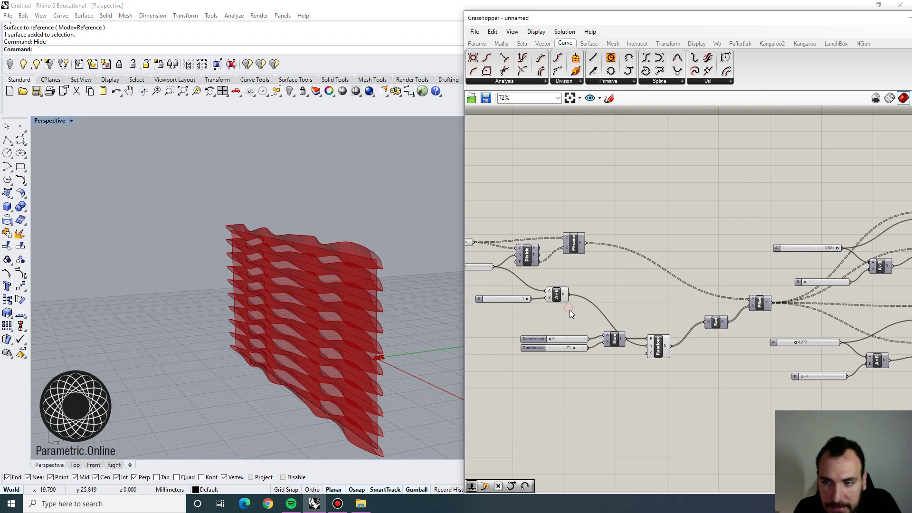
Step: Set the A slider driving the U coordinates of the upper two oriented points to 0.894
{"action": "right_click_drag", "start_coordinate": [821, 290], "coordinate": [692, 286]}
{"action": "scroll", "coordinate": [694, 274], "scroll_direction": "up", "scroll_amount": 2}
{"action": "right_click_drag", "start_coordinate": [693, 274], "coordinate": [628, 236]}
{"action": "scroll", "coordinate": [605, 259], "scroll_direction": "up", "scroll_amount": 3}
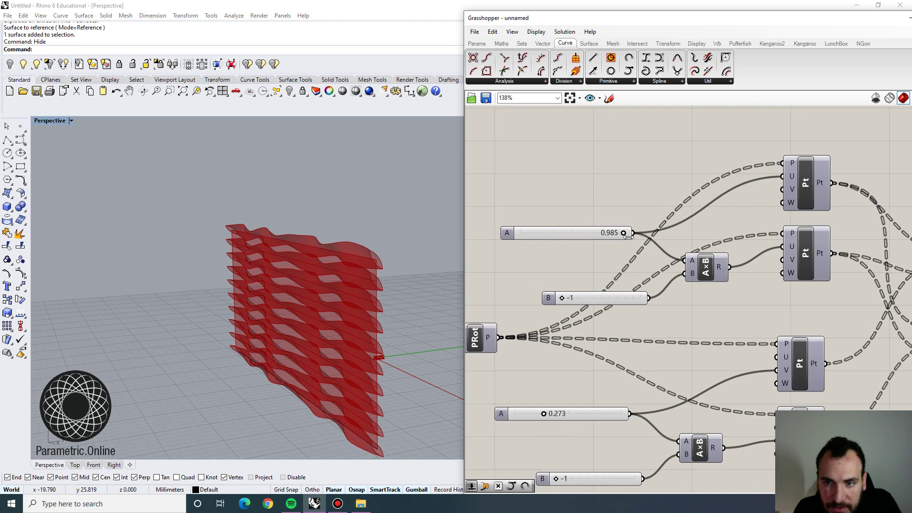
{"action": "mouse_move", "coordinate": [623, 236]}
{"action": "left_mouse_down"}
{"action": "mouse_move", "coordinate": [606, 234]}
{"action": "mouse_move", "coordinate": [614, 235]}
{"action": "left_mouse_up"}
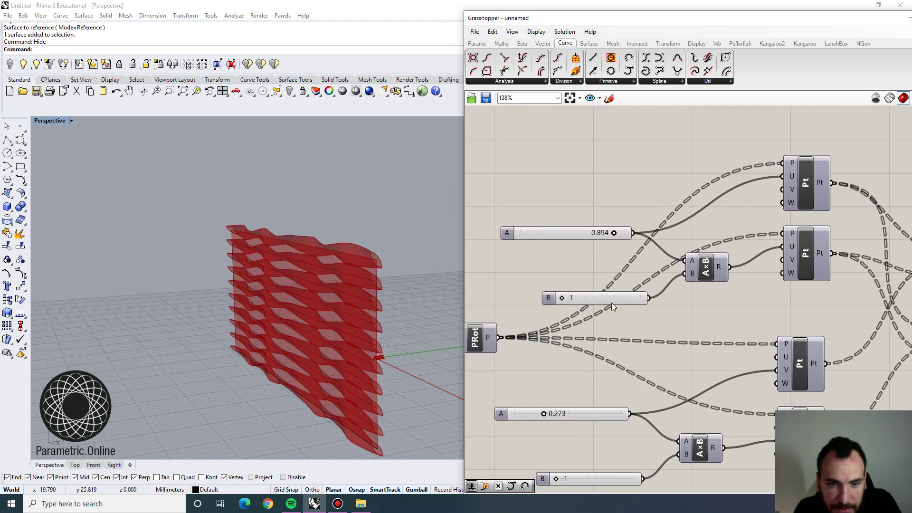
Step: Set the A slider driving the V coordinates of the lower two oriented points to 0.254 to thin the louvres
{"action": "scroll", "coordinate": [611, 303], "scroll_direction": "up", "scroll_amount": 1}
{"action": "right_click_drag", "start_coordinate": [501, 431], "coordinate": [551, 349]}
{"action": "scroll", "coordinate": [551, 349], "scroll_direction": "up", "scroll_amount": 1}
{"action": "mouse_move", "coordinate": [588, 352]}
{"action": "left_mouse_down"}
{"action": "mouse_move", "coordinate": [573, 352]}
{"action": "mouse_move", "coordinate": [588, 354]}
{"action": "left_mouse_up"}
{"action": "right_click_drag", "start_coordinate": [320, 337], "coordinate": [296, 314]}
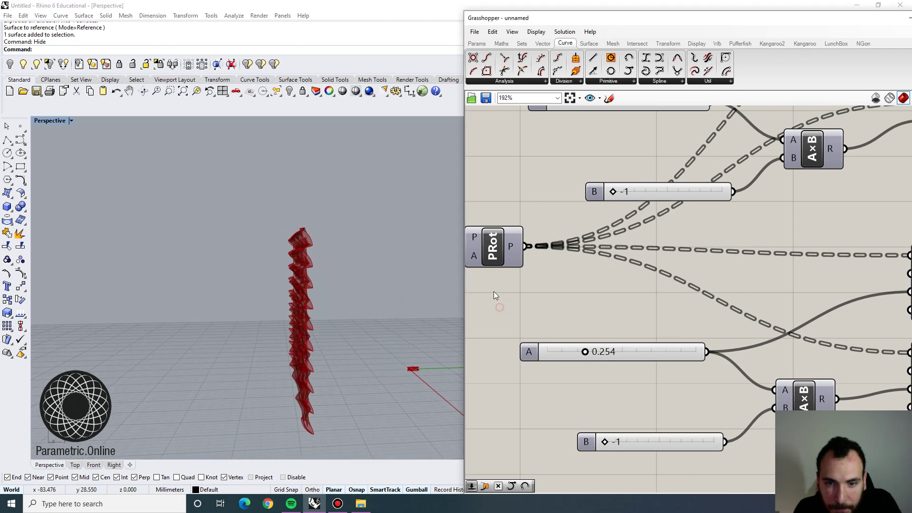
Step: Show the hidden Rhino objects and rebuild the facade surface with 5 by 5 points and degree 3 in U and V
{"action": "right_click_drag", "start_coordinate": [494, 292], "coordinate": [538, 293]}
{"action": "right_click_drag", "start_coordinate": [257, 302], "coordinate": [295, 335]}
{"action": "type", "text": "Show"}
{"action": "key", "text": "Return"}
{"action": "left_click", "coordinate": [305, 328]}
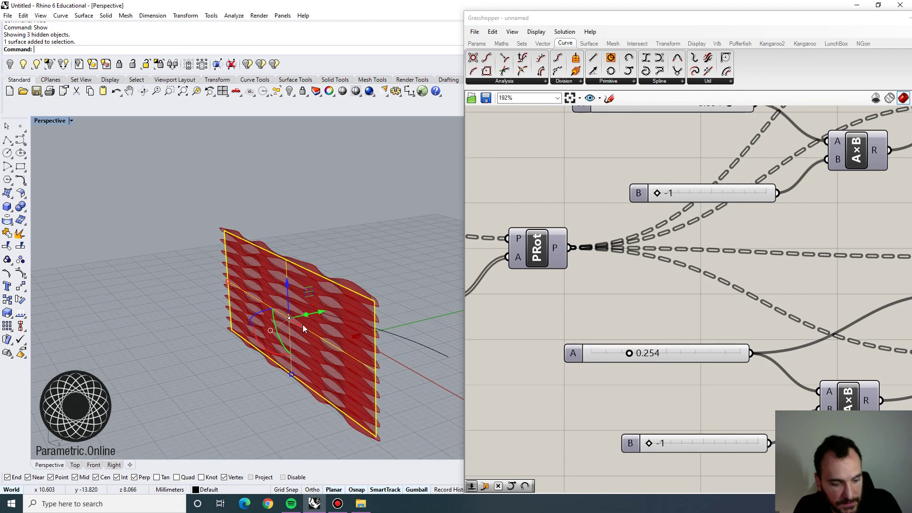
{"action": "type", "text": "Rebuild"}
{"action": "key", "text": "Return"}
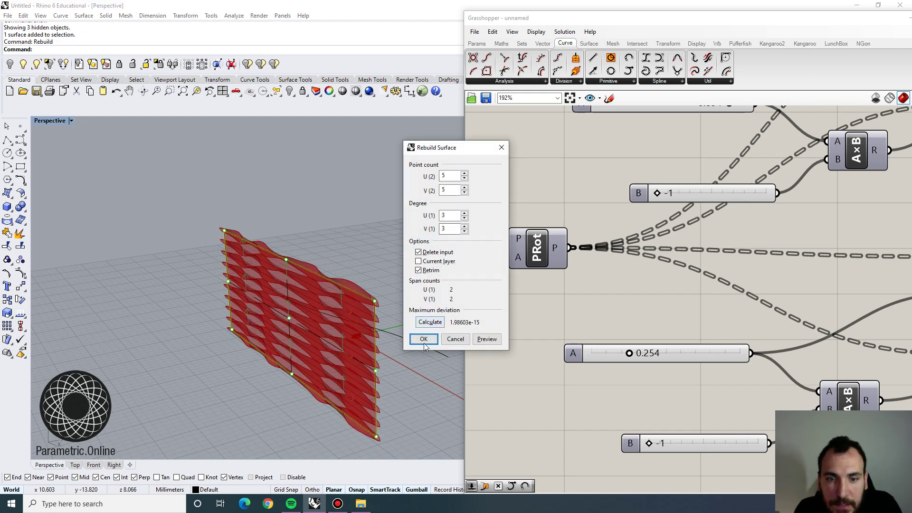
{"action": "key", "text": "Return"}
Step: Turn on the rebuilt surface's control points and move four of them near one upper corner along the Y axis
{"action": "left_click", "coordinate": [6, 274]}
{"action": "right_click_drag", "start_coordinate": [66, 280], "coordinate": [198, 289]}
{"action": "scroll", "coordinate": [292, 249], "scroll_direction": "up", "scroll_amount": 4}
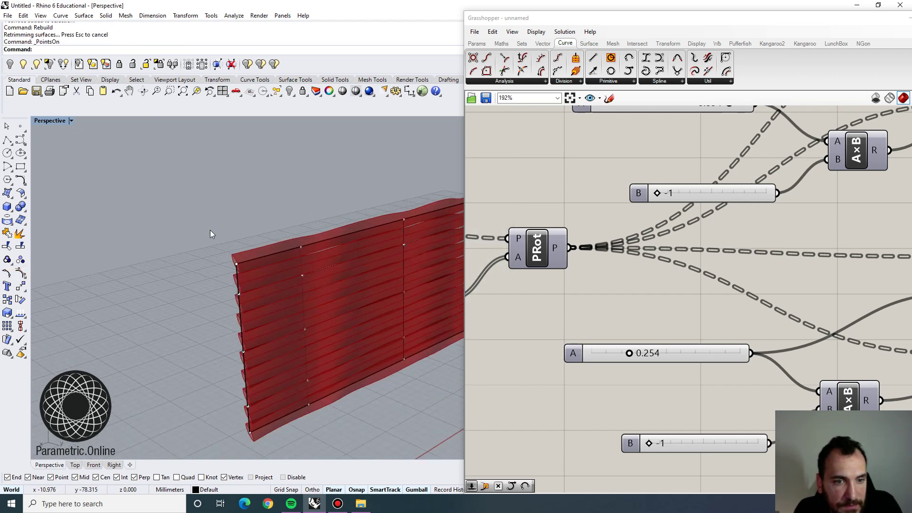
{"action": "left_click_drag", "start_coordinate": [211, 230], "coordinate": [315, 297]}
{"action": "scroll", "coordinate": [299, 290], "scroll_direction": "down", "scroll_amount": 2}
{"action": "scroll", "coordinate": [299, 290], "scroll_direction": "down", "scroll_amount": 2}
{"action": "right_click_drag", "start_coordinate": [298, 290], "coordinate": [281, 325]}
{"action": "left_click_drag", "start_coordinate": [310, 298], "coordinate": [340, 309]}
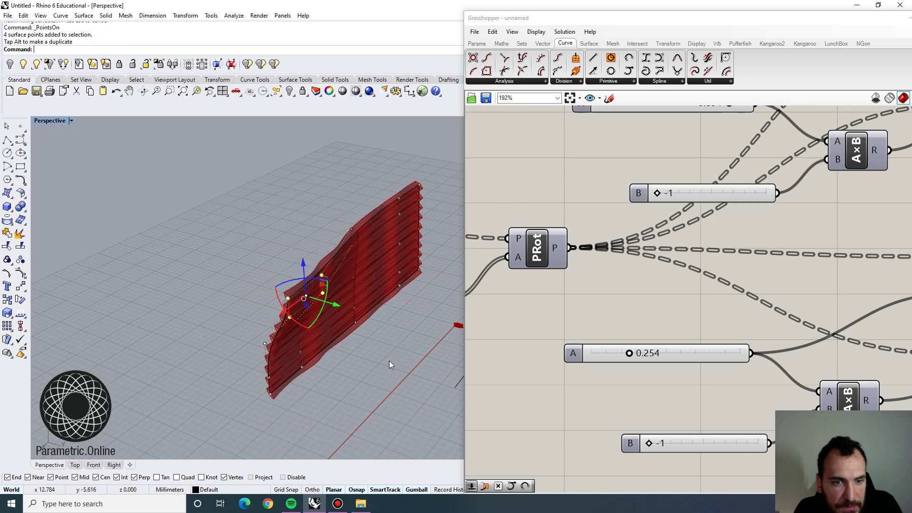
Step: Move four control points near the surface's opposite lower corner outward along the Y axis
{"action": "right_click_drag", "start_coordinate": [391, 363], "coordinate": [430, 317]}
{"action": "left_click_drag", "start_coordinate": [415, 332], "coordinate": [463, 286]}
{"action": "scroll", "coordinate": [459, 288], "scroll_direction": "down", "scroll_amount": 4}
{"action": "right_click_drag", "start_coordinate": [456, 290], "coordinate": [401, 325]}
{"action": "scroll", "coordinate": [393, 324], "scroll_direction": "up", "scroll_amount": 6}
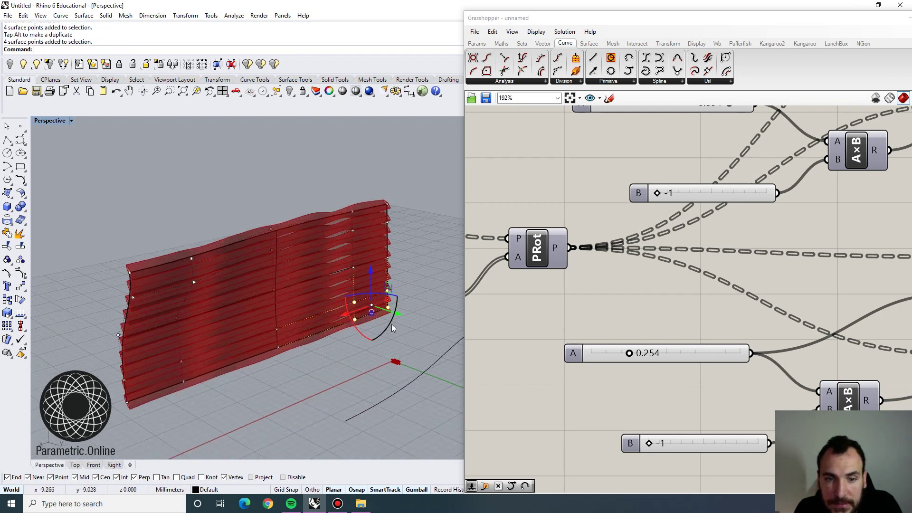
{"action": "left_click_drag", "start_coordinate": [399, 316], "coordinate": [430, 322]}
{"action": "right_click_drag", "start_coordinate": [429, 321], "coordinate": [321, 295]}
{"action": "scroll", "coordinate": [305, 343], "scroll_direction": "up", "scroll_amount": 5}
{"action": "right_click_drag", "start_coordinate": [303, 338], "coordinate": [310, 340]}
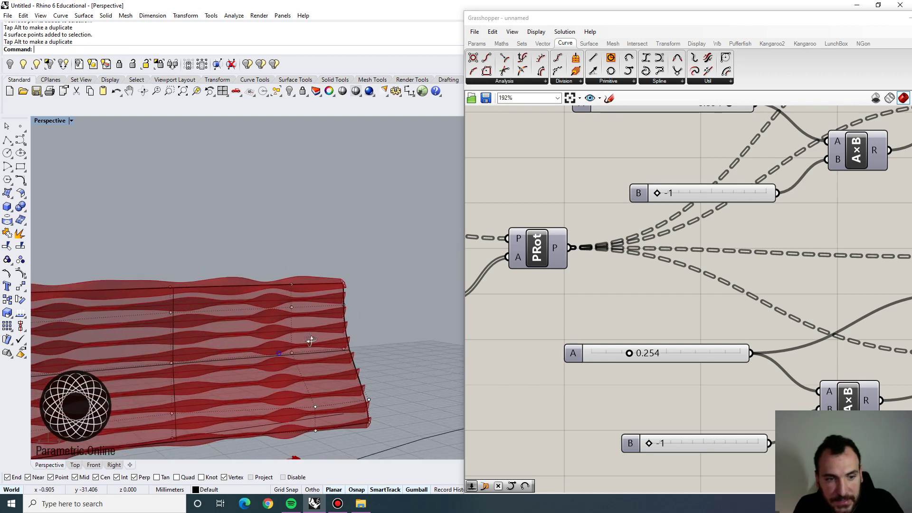
Step: Move two more of the surface's control points along the Y axis to bend the facade further
{"action": "scroll", "coordinate": [251, 348], "scroll_direction": "down", "scroll_amount": 5}
{"action": "left_click_drag", "start_coordinate": [196, 358], "coordinate": [218, 366]}
{"action": "right_click_drag", "start_coordinate": [221, 367], "coordinate": [240, 391]}
{"action": "left_click_drag", "start_coordinate": [240, 394], "coordinate": [261, 400]}
{"action": "right_click_drag", "start_coordinate": [252, 432], "coordinate": [298, 369], "text": "shift"}
{"action": "scroll", "coordinate": [299, 369], "scroll_direction": "up", "scroll_amount": 2}
Step: Hide the reshaped facade surface in Rhino
{"action": "left_click_drag", "start_coordinate": [302, 313], "coordinate": [371, 352]}
{"action": "left_click", "coordinate": [339, 331]}
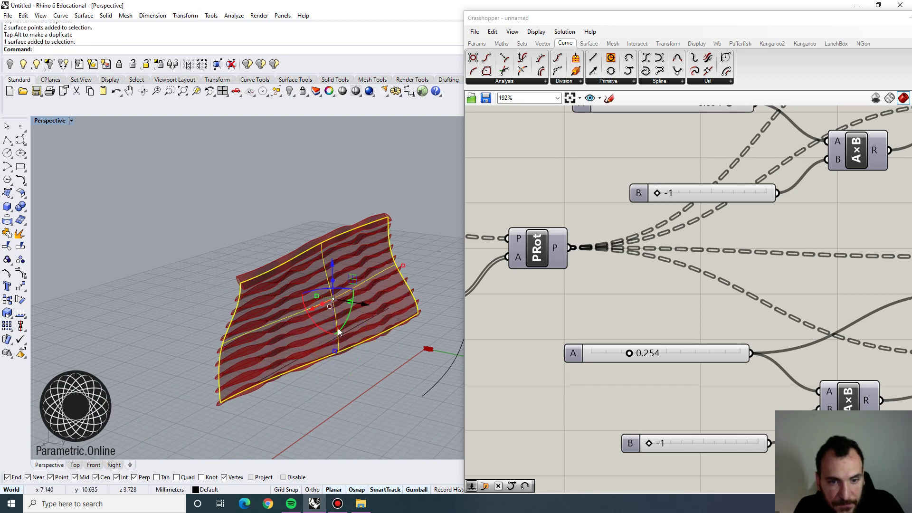
{"action": "key", "text": "Return"}
{"action": "scroll", "coordinate": [338, 324], "scroll_direction": "up", "scroll_amount": 4}
{"action": "right_click_drag", "start_coordinate": [342, 326], "coordinate": [312, 340]}
{"action": "scroll", "coordinate": [591, 296], "scroll_direction": "down", "scroll_amount": 6}
Step: Turn off the preview of the surface, Range, point, isocurve and Curve components that feed the louvre network
{"action": "right_click_drag", "start_coordinate": [545, 289], "coordinate": [735, 295]}
{"action": "scroll", "coordinate": [586, 259], "scroll_direction": "up", "scroll_amount": 3}
{"action": "right_click_drag", "start_coordinate": [506, 249], "coordinate": [659, 272]}
{"action": "scroll", "coordinate": [586, 259], "scroll_direction": "down", "scroll_amount": 3}
{"action": "left_click_drag", "start_coordinate": [676, 374], "coordinate": [467, 211]}
{"action": "left_click", "coordinate": [564, 32]}
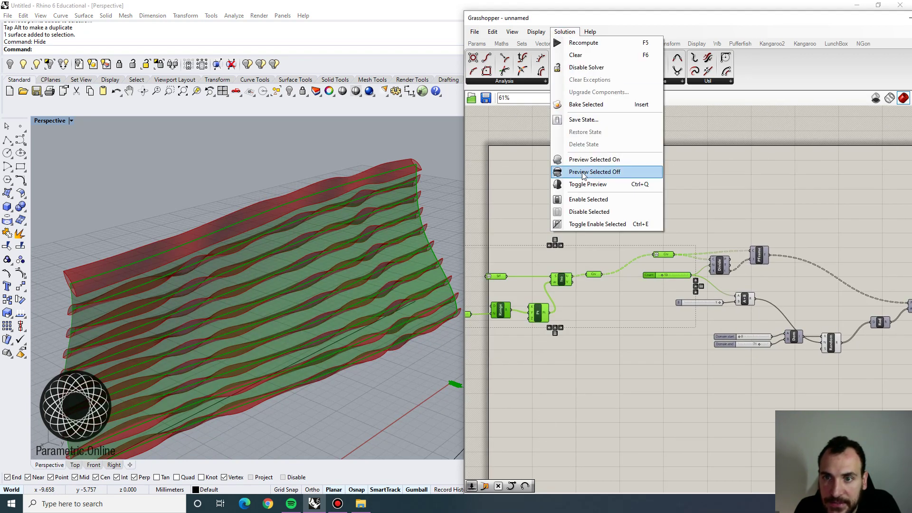
{"action": "left_click", "coordinate": [603, 176]}
{"action": "right_click_drag", "start_coordinate": [310, 244], "coordinate": [349, 246]}
{"action": "scroll", "coordinate": [345, 231], "scroll_direction": "down", "scroll_amount": 2}
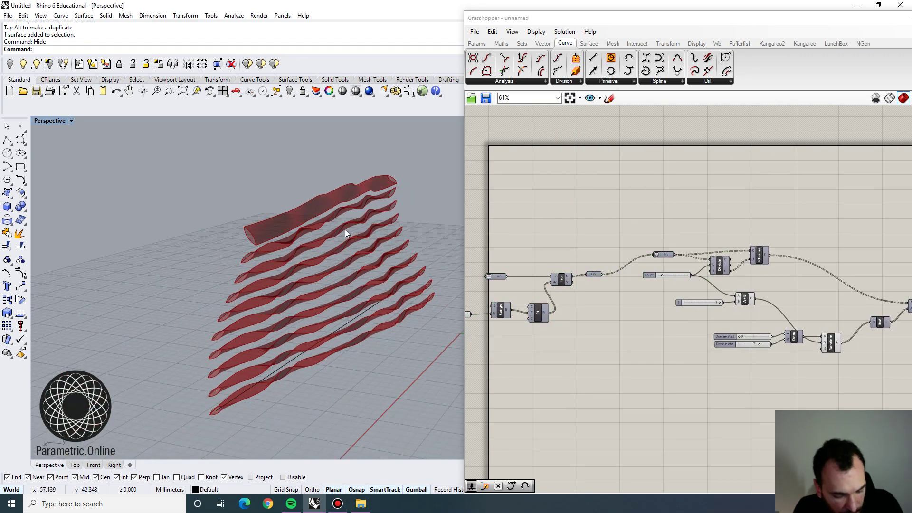
Step: Show the hidden facade surface again and turn on its control points
{"action": "type", "text": "Show"}
{"action": "key", "text": "Return"}
{"action": "left_click", "coordinate": [274, 231]}
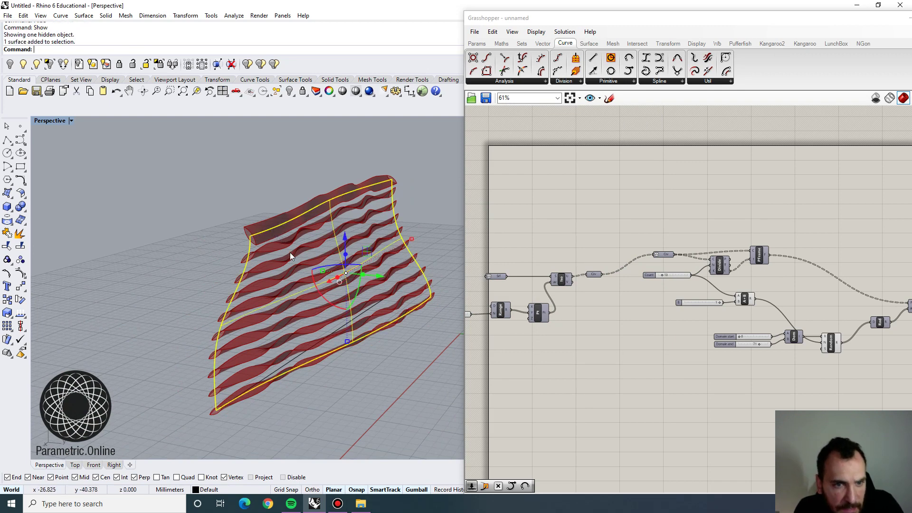
{"action": "right_click_drag", "start_coordinate": [290, 252], "coordinate": [124, 257]}
{"action": "left_click", "coordinate": [23, 272]}
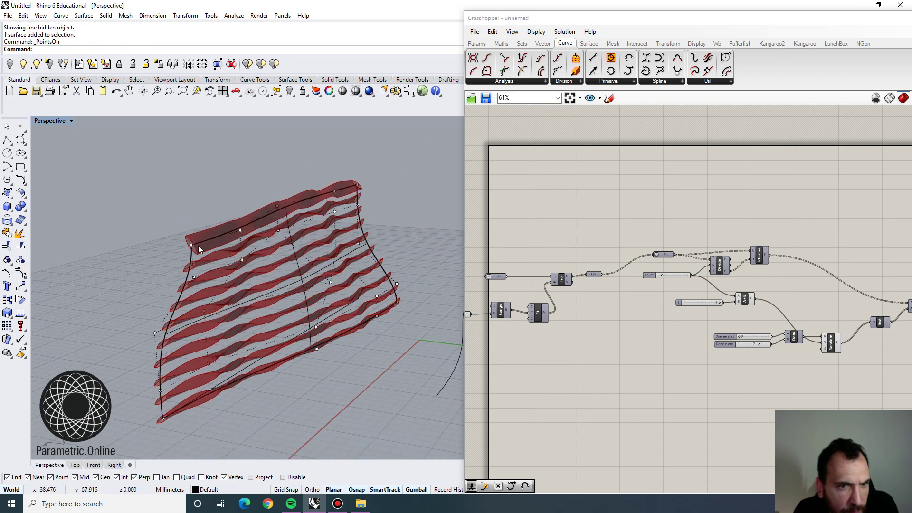
Step: Move the control points along the surface's upper edge outward along the Y axis
{"action": "left_click_drag", "start_coordinate": [245, 245], "coordinate": [248, 246]}
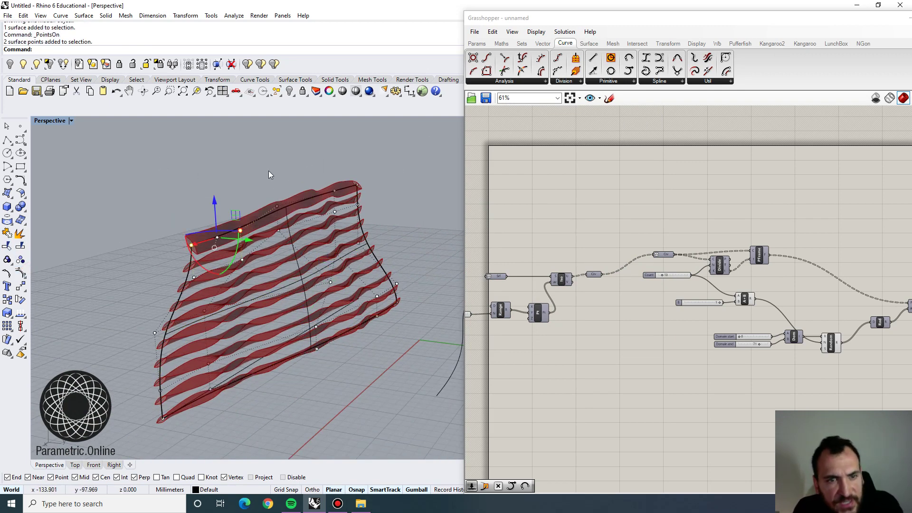
{"action": "left_click_drag", "start_coordinate": [261, 144], "coordinate": [386, 215], "text": "shift"}
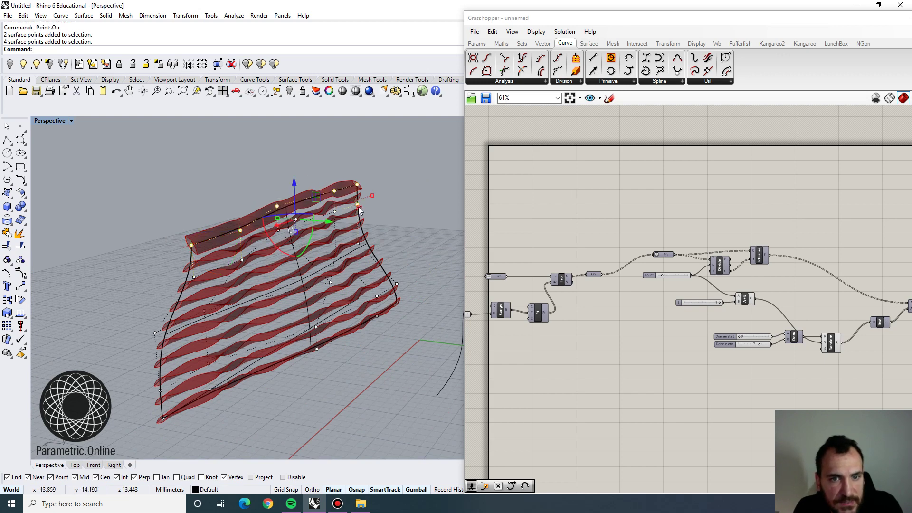
{"action": "left_click", "coordinate": [359, 208], "text": "ctrl"}
{"action": "left_click_drag", "start_coordinate": [316, 209], "coordinate": [346, 215]}
Step: Pull the two control points at the near end of the surface's upper edge back along the Y axis
{"action": "right_click_drag", "start_coordinate": [346, 214], "coordinate": [139, 173]}
{"action": "left_click_drag", "start_coordinate": [98, 173], "coordinate": [199, 206]}
{"action": "right_click_drag", "start_coordinate": [200, 207], "coordinate": [247, 258]}
{"action": "left_click_drag", "start_coordinate": [248, 258], "coordinate": [213, 256]}
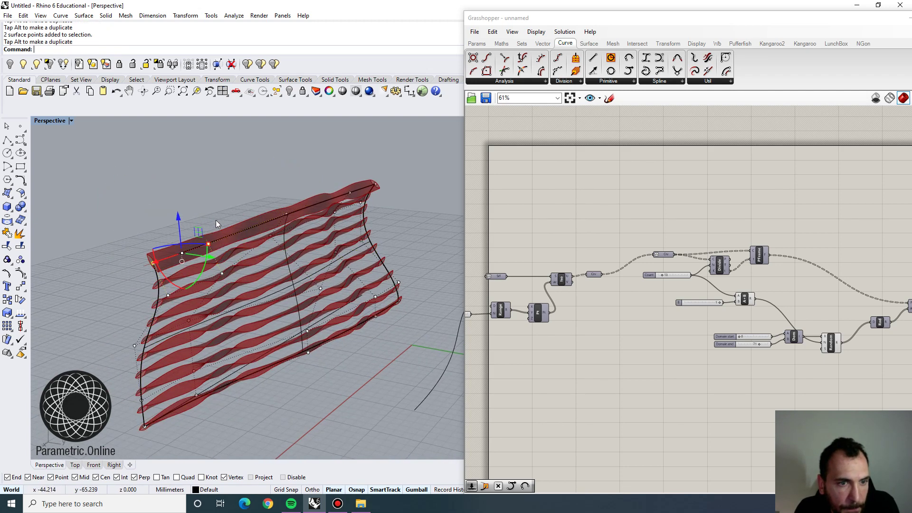
Step: Move the five control points around the surface's far upper corner and leave control point editing
{"action": "left_click_drag", "start_coordinate": [266, 165], "coordinate": [380, 216]}
{"action": "right_click_drag", "start_coordinate": [403, 214], "coordinate": [342, 220]}
{"action": "left_click", "coordinate": [324, 206]}
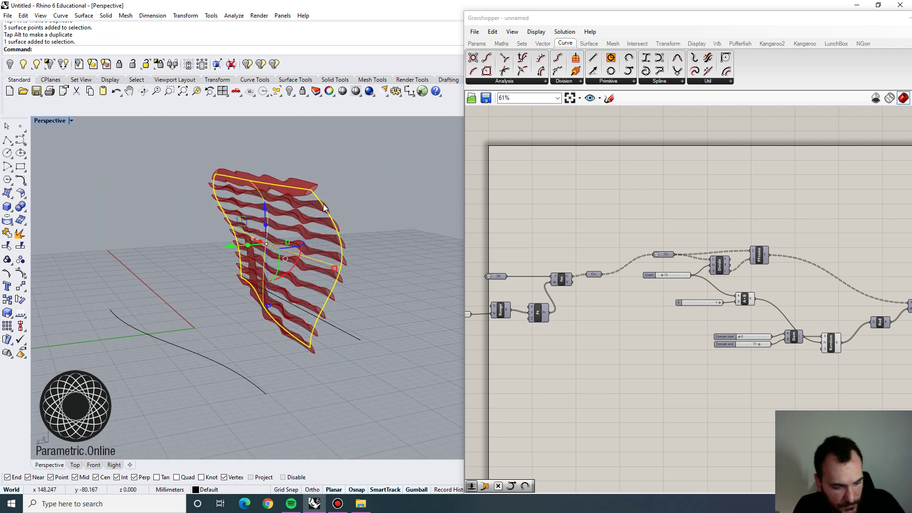
{"action": "key", "text": "Escape"}
{"action": "key", "text": "Return"}
{"action": "key", "text": "Escape"}
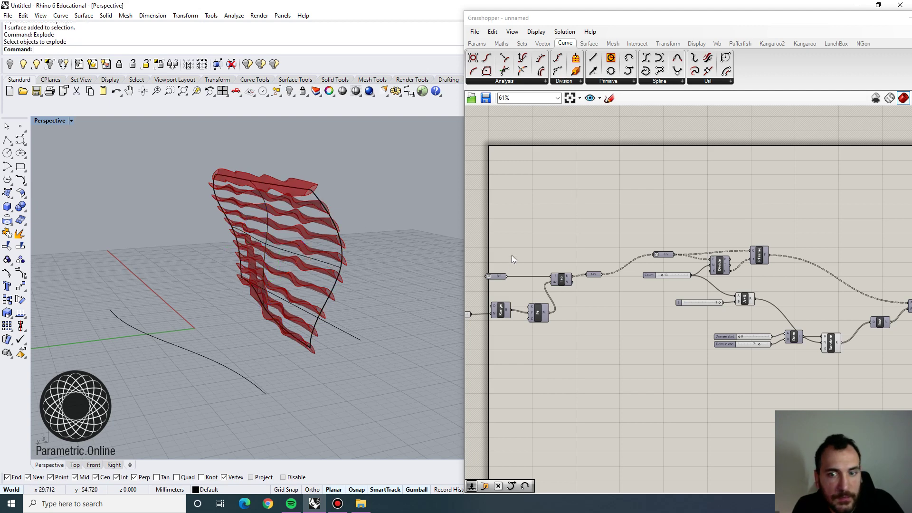
Step: Set the Range's Steps slider to 10 to add another louvre row
{"action": "scroll", "coordinate": [556, 287], "scroll_direction": "up", "scroll_amount": 5}
{"action": "left_click_drag", "start_coordinate": [535, 304], "coordinate": [535, 306]}
{"action": "scroll", "coordinate": [288, 216], "scroll_direction": "up", "scroll_amount": 4}
Step: Examine the reshaped louvre facade against its reference surface from several angles
{"action": "right_click_drag", "start_coordinate": [287, 216], "coordinate": [333, 261]}
{"action": "left_click", "coordinate": [342, 190]}
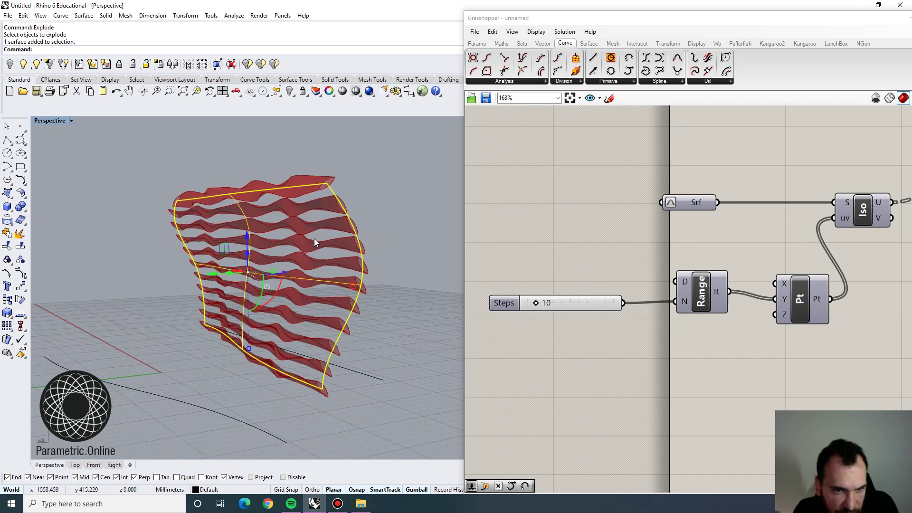
{"action": "right_click_drag", "start_coordinate": [307, 220], "coordinate": [368, 223]}
{"action": "left_click", "coordinate": [442, 254]}
{"action": "right_click_drag", "start_coordinate": [278, 330], "coordinate": [364, 323]}
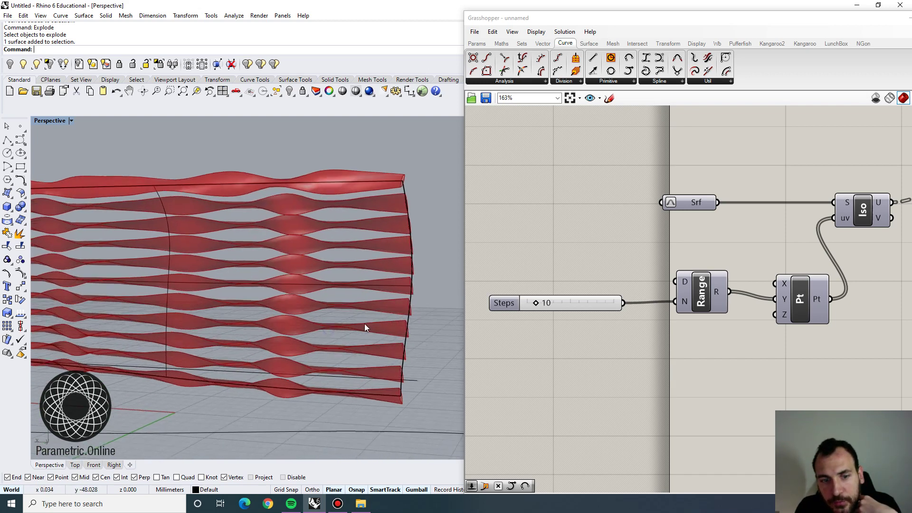
{"action": "scroll", "coordinate": [351, 297], "scroll_direction": "down", "scroll_amount": 5}
{"action": "right_click_drag", "start_coordinate": [292, 297], "coordinate": [328, 332]}
{"action": "scroll", "coordinate": [327, 284], "scroll_direction": "down", "scroll_amount": 5}
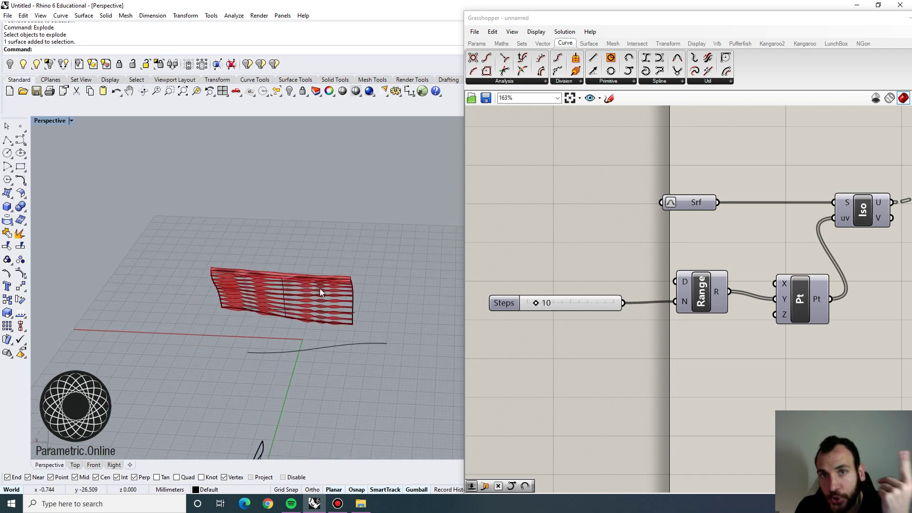
{"action": "right_click_drag", "start_coordinate": [329, 301], "coordinate": [326, 276]}
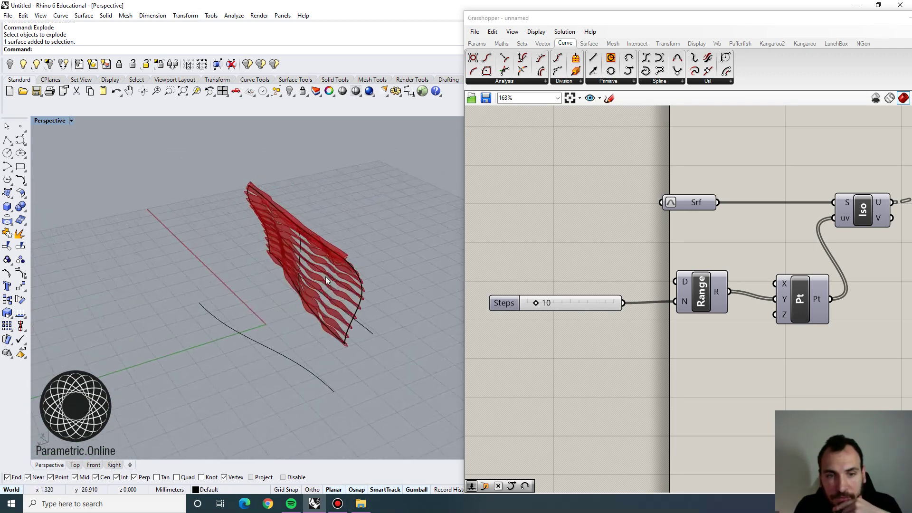
Step: Hide the facade's reference surface together with the two nearby curves
{"action": "left_click_drag", "start_coordinate": [261, 395], "coordinate": [261, 397]}
{"action": "left_click_drag", "start_coordinate": [386, 244], "coordinate": [311, 299]}
{"action": "scroll", "coordinate": [310, 241], "scroll_direction": "down", "scroll_amount": 8}
{"action": "left_click_drag", "start_coordinate": [345, 239], "coordinate": [265, 343]}
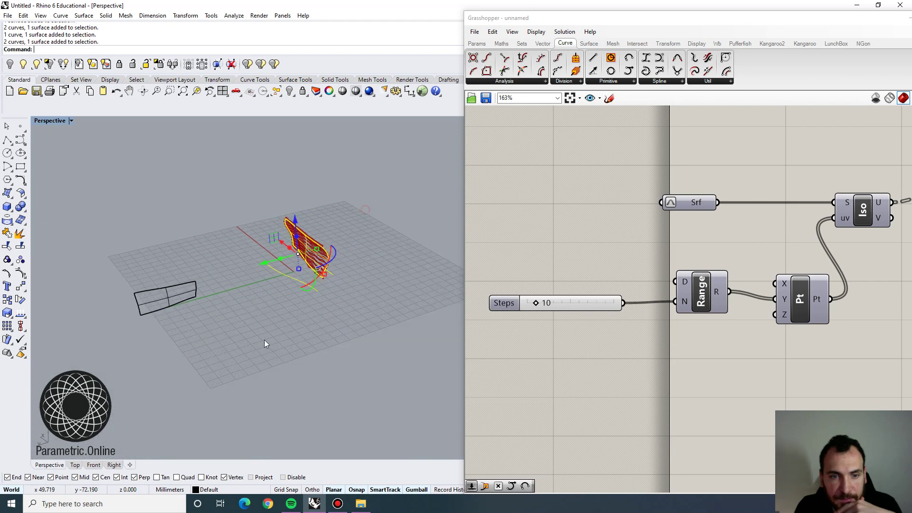
{"action": "scroll", "coordinate": [326, 248], "scroll_direction": "up", "scroll_amount": 2}
{"action": "type", "text": "Hide"}
{"action": "key", "text": "Return"}
{"action": "scroll", "coordinate": [362, 259], "scroll_direction": "up", "scroll_amount": 6}
{"action": "right_click_drag", "start_coordinate": [364, 261], "coordinate": [281, 266]}
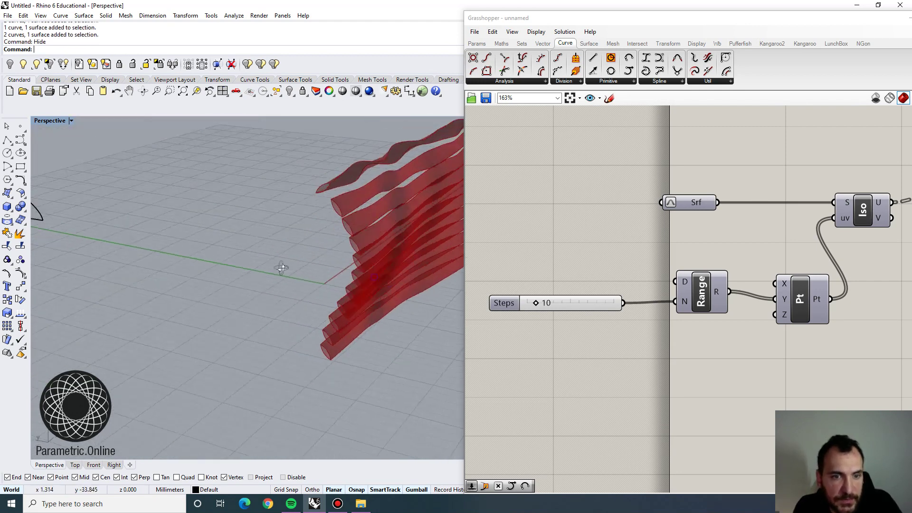
{"action": "scroll", "coordinate": [281, 267], "scroll_direction": "down", "scroll_amount": 6}
{"action": "scroll", "coordinate": [341, 224], "scroll_direction": "up", "scroll_amount": 6}
{"action": "right_click_drag", "start_coordinate": [341, 228], "coordinate": [320, 305]}
{"action": "scroll", "coordinate": [334, 274], "scroll_direction": "down", "scroll_amount": 3}
Step: Add a Geometry parameter beside the two Loft components and feed both Loft outputs into it
{"action": "right_click_drag", "start_coordinate": [709, 245], "coordinate": [600, 235]}
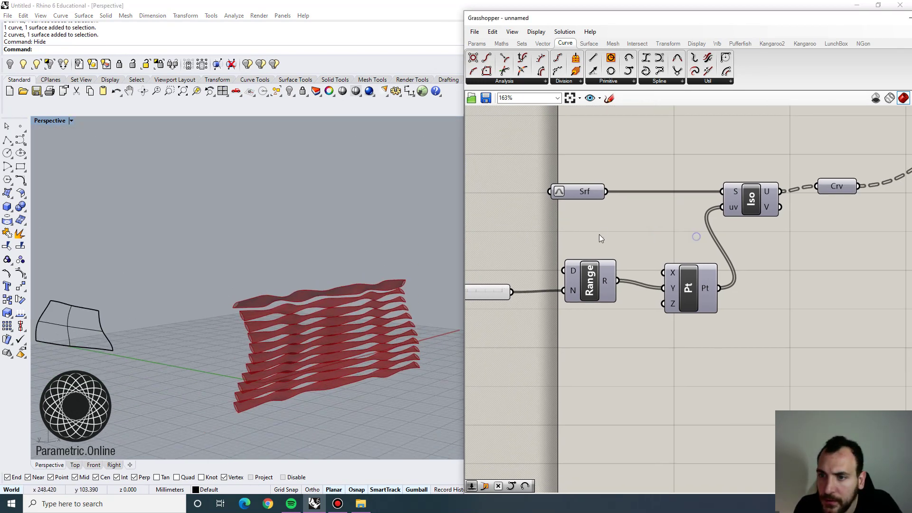
{"action": "scroll", "coordinate": [599, 235], "scroll_direction": "down", "scroll_amount": 8}
{"action": "right_click_drag", "start_coordinate": [798, 267], "coordinate": [790, 266]}
{"action": "scroll", "coordinate": [790, 267], "scroll_direction": "up", "scroll_amount": 7}
{"action": "double_click", "coordinate": [806, 236]}
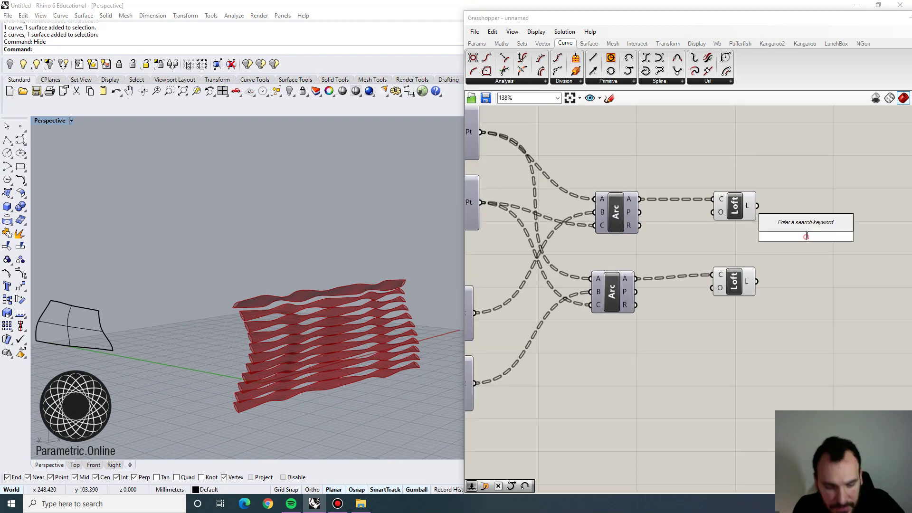
{"action": "type", "text": "geo"}
{"action": "key", "text": "Return"}
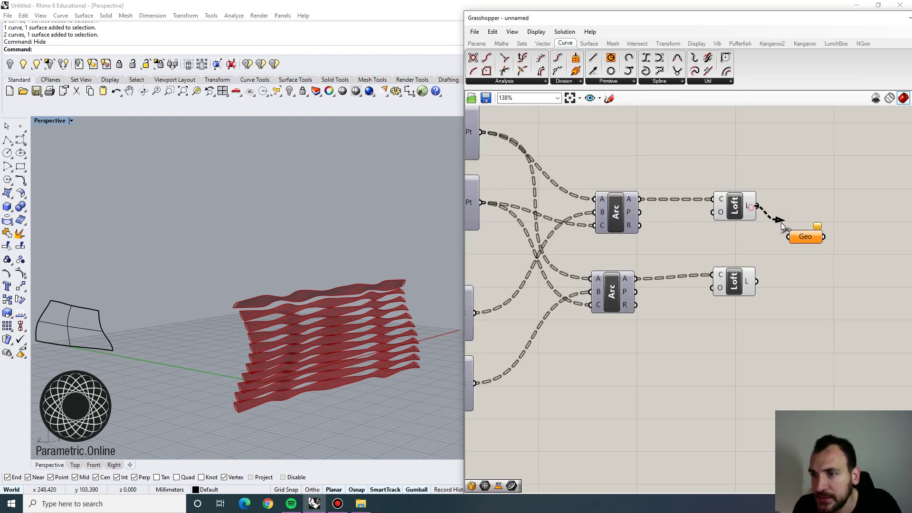
{"action": "left_click_drag", "start_coordinate": [782, 222], "coordinate": [790, 235]}
{"action": "left_click_drag", "start_coordinate": [752, 281], "coordinate": [793, 239], "text": "shift"}
Step: Bake the louvres from the Geometry parameter into the Rhino document
{"action": "left_click", "coordinate": [799, 238]}
{"action": "right_click", "coordinate": [799, 238]}
{"action": "left_click", "coordinate": [818, 278]}
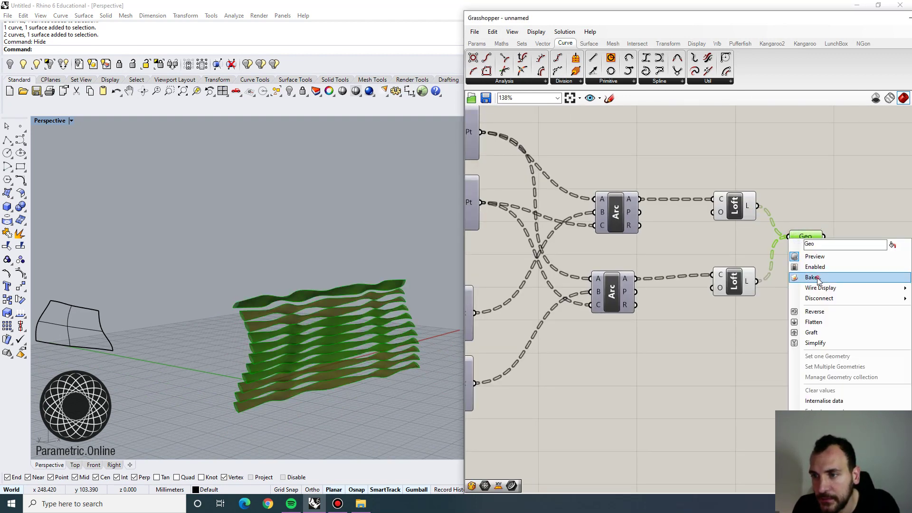
{"action": "left_click", "coordinate": [825, 368]}
Step: Move all baked louvre surfaces along the Y axis, away from the parametric preview, and deselect them
{"action": "scroll", "coordinate": [335, 339], "scroll_direction": "down", "scroll_amount": 3}
{"action": "right_click_drag", "start_coordinate": [333, 340], "coordinate": [375, 368]}
{"action": "left_click_drag", "start_coordinate": [406, 387], "coordinate": [304, 261]}
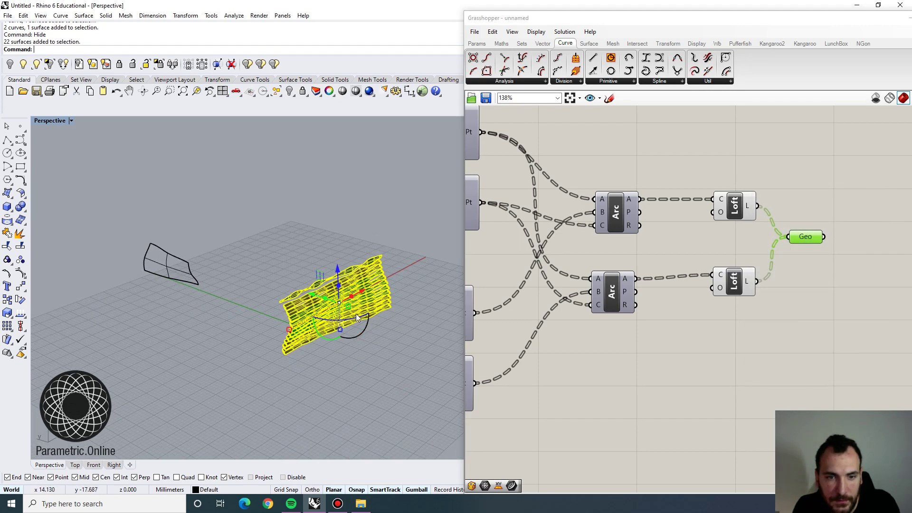
{"action": "left_click_drag", "start_coordinate": [312, 295], "coordinate": [424, 340]}
{"action": "scroll", "coordinate": [280, 287], "scroll_direction": "down", "scroll_amount": 5}
{"action": "type", "text": "zs"}
{"action": "key", "text": "space"}
{"action": "scroll", "coordinate": [309, 211], "scroll_direction": "up", "scroll_amount": 3}
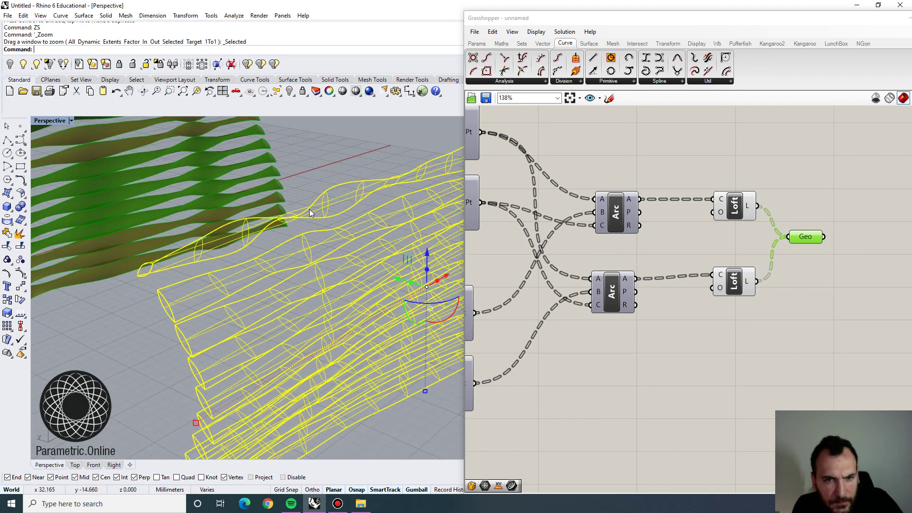
{"action": "key", "text": "Escape"}
{"action": "right_click_drag", "start_coordinate": [310, 209], "coordinate": [304, 247]}
{"action": "scroll", "coordinate": [194, 236], "scroll_direction": "down", "scroll_amount": 3}
{"action": "scroll", "coordinate": [228, 243], "scroll_direction": "down", "scroll_amount": 6}
{"action": "scroll", "coordinate": [171, 237], "scroll_direction": "up", "scroll_amount": 6}
Step: Show all hidden objects and turn on the control points of the facade's reference surface
{"action": "type", "text": "Show"}
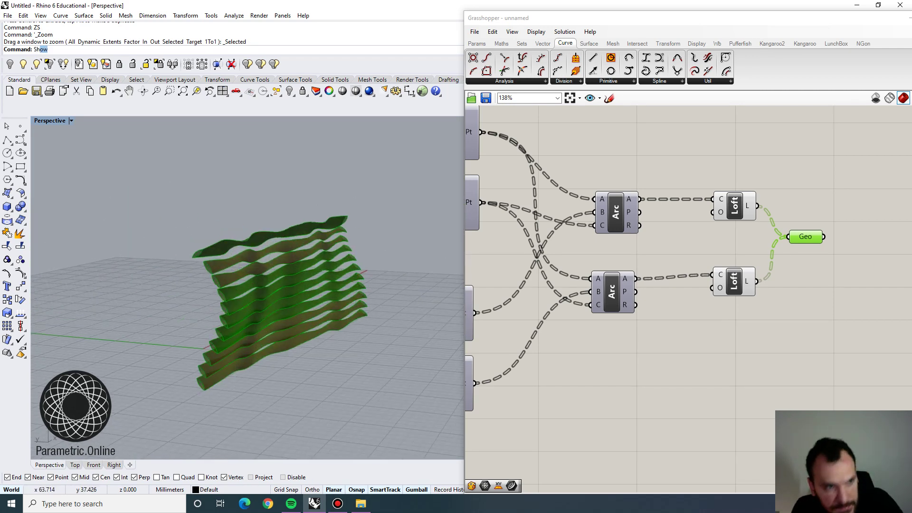
{"action": "key", "text": "Return"}
{"action": "scroll", "coordinate": [219, 269], "scroll_direction": "up", "scroll_amount": 3}
{"action": "left_click", "coordinate": [190, 267]}
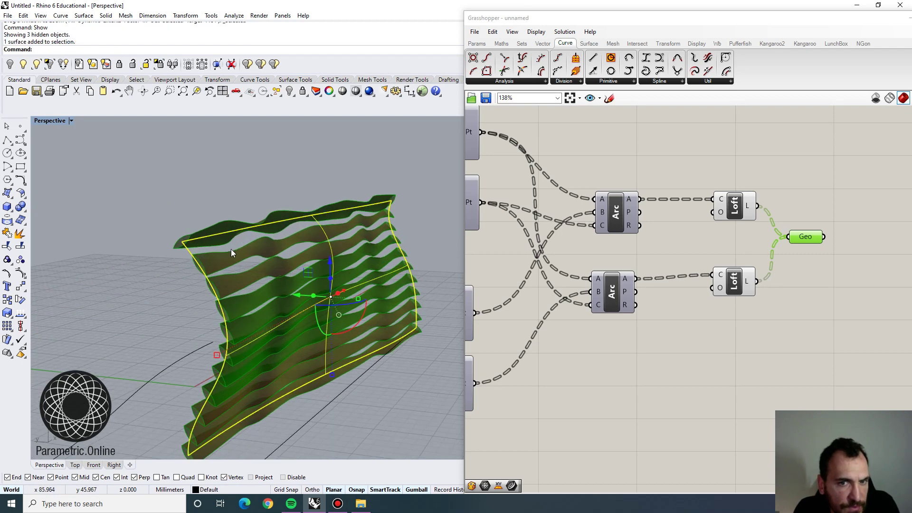
{"action": "left_click", "coordinate": [20, 272]}
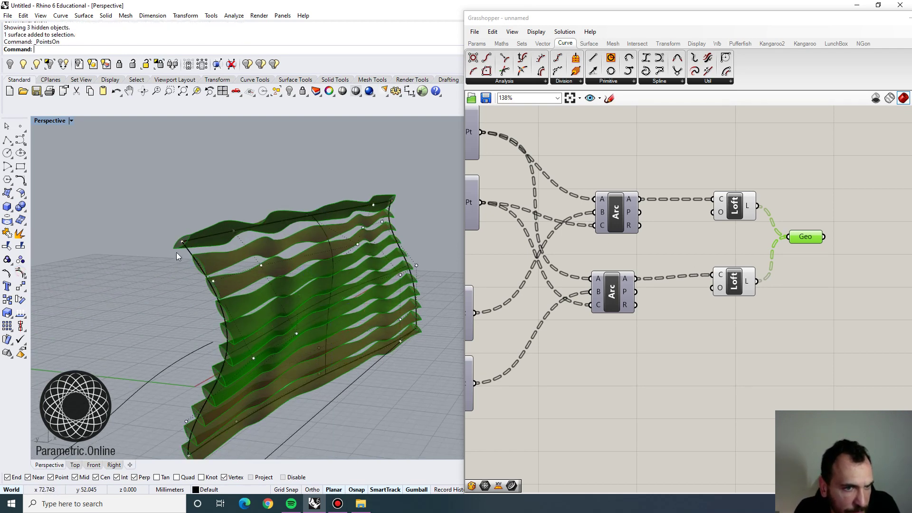
Step: Move control points at one end of the reference surface's upper edge to reshape the facade
{"action": "left_click_drag", "start_coordinate": [162, 197], "coordinate": [247, 257]}
{"action": "left_click_drag", "start_coordinate": [187, 236], "coordinate": [219, 236]}
{"action": "right_click_drag", "start_coordinate": [208, 234], "coordinate": [262, 230]}
{"action": "left_click", "coordinate": [174, 169]}
{"action": "scroll", "coordinate": [253, 228], "scroll_direction": "up", "scroll_amount": 2}
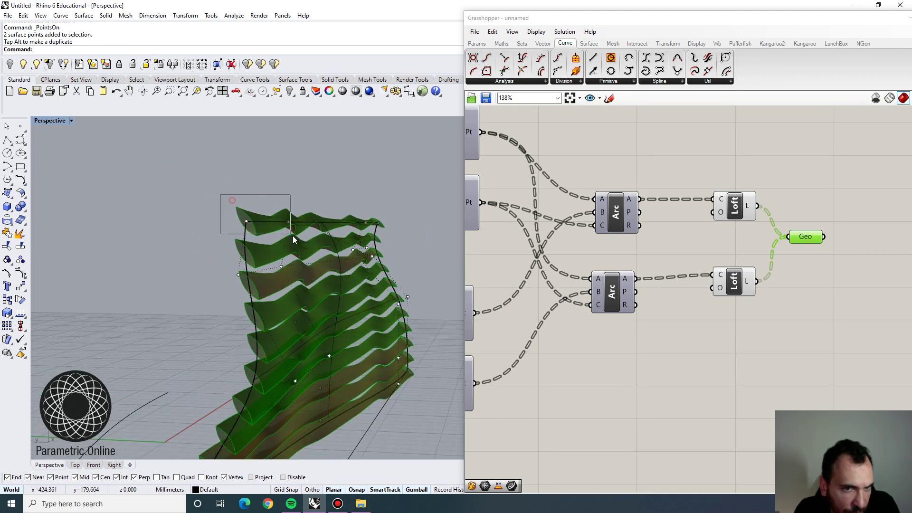
{"action": "left_click_drag", "start_coordinate": [293, 238], "coordinate": [292, 236]}
{"action": "mouse_move", "coordinate": [239, 227]}
{"action": "left_mouse_down"}
{"action": "mouse_move", "coordinate": [212, 223]}
{"action": "mouse_move", "coordinate": [228, 214]}
{"action": "left_mouse_up"}
{"action": "left_click", "coordinate": [173, 241]}
Step: Delete all the previously baked louvre surfaces from the Rhino document
{"action": "scroll", "coordinate": [173, 242], "scroll_direction": "down", "scroll_amount": 6}
{"action": "right_click_drag", "start_coordinate": [176, 243], "coordinate": [247, 275]}
{"action": "left_click_drag", "start_coordinate": [392, 386], "coordinate": [303, 218]}
{"action": "key", "text": "Delete"}
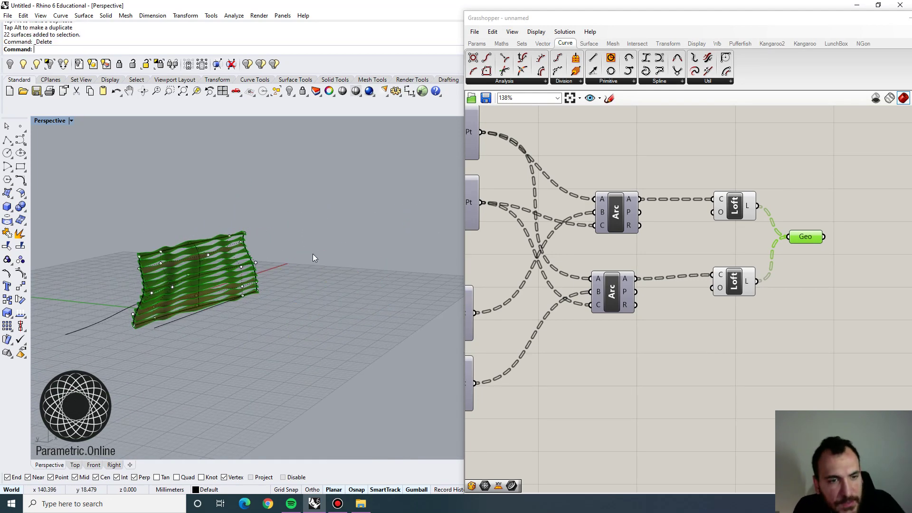
Step: Bake the reshaped louvres from the Geometry parameter into the Rhino document
{"action": "right_click", "coordinate": [806, 240]}
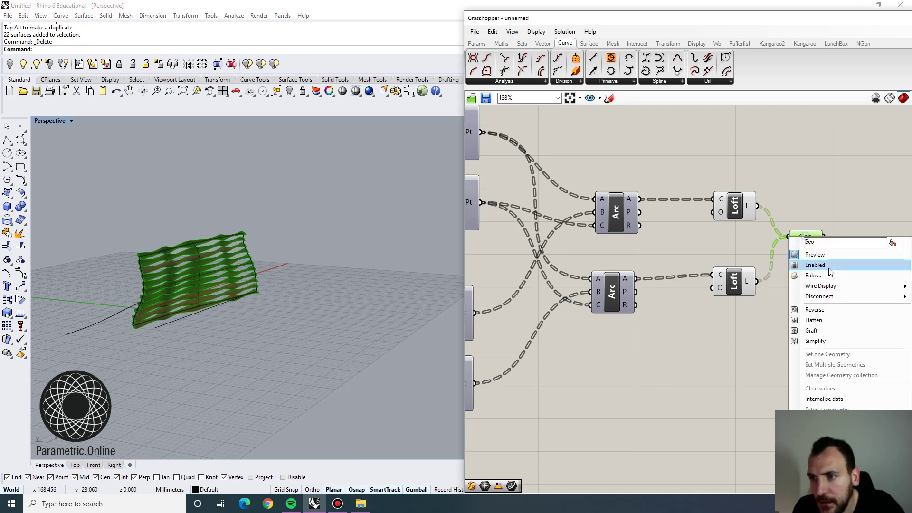
{"action": "left_click", "coordinate": [828, 284]}
{"action": "left_click", "coordinate": [837, 369]}
Step: Select only the facade's reference surface among the baked louvres and hide it
{"action": "left_click_drag", "start_coordinate": [281, 314], "coordinate": [189, 178]}
{"action": "key", "text": "Escape"}
{"action": "scroll", "coordinate": [240, 268], "scroll_direction": "up", "scroll_amount": 5}
{"action": "left_click", "coordinate": [270, 252]}
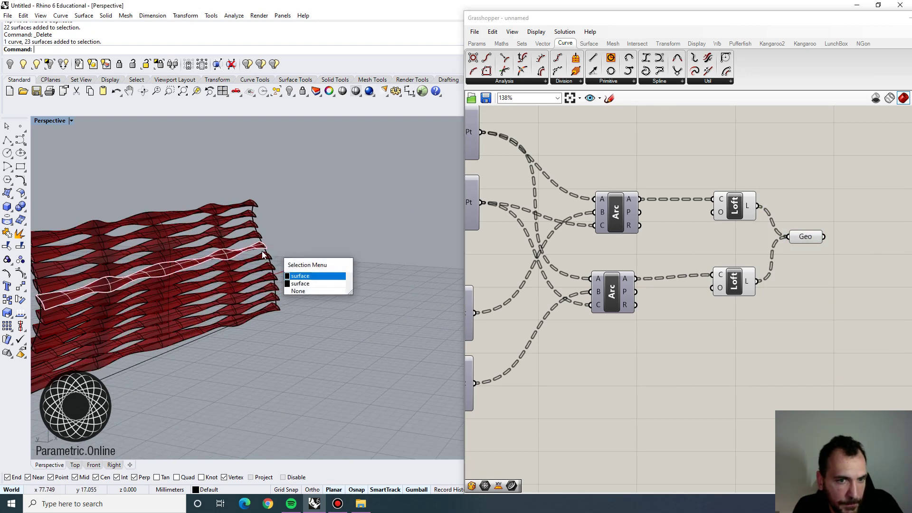
{"action": "scroll", "coordinate": [269, 250], "scroll_direction": "up", "scroll_amount": 3}
{"action": "left_click", "coordinate": [272, 252]}
{"action": "left_click", "coordinate": [271, 253]}
{"action": "scroll", "coordinate": [288, 241], "scroll_direction": "down", "scroll_amount": 10}
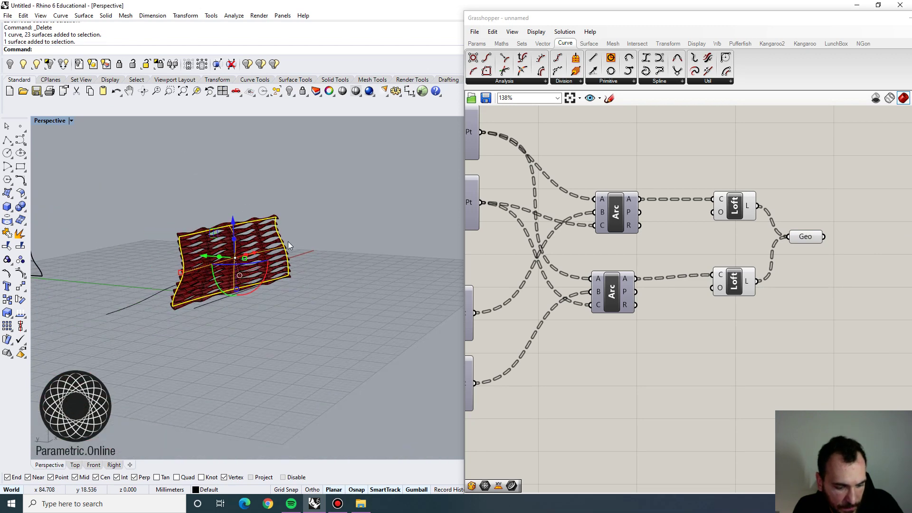
{"action": "type", "text": "Hide"}
{"action": "key", "text": "Return"}
Step: Delete the curve running along the base of the facade
{"action": "left_click_drag", "start_coordinate": [305, 298], "coordinate": [286, 184]}
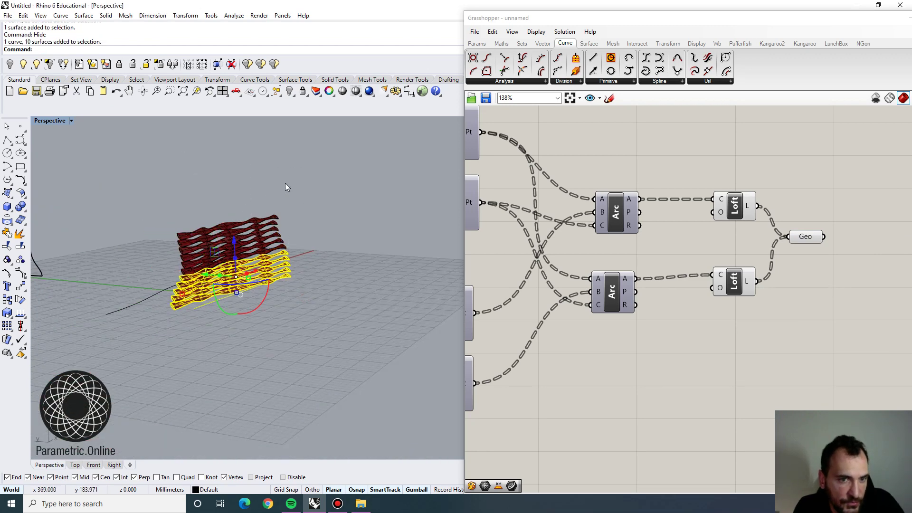
{"action": "left_click", "coordinate": [201, 308]}
{"action": "key", "text": "Delete"}
Step: Move all newly baked louvre surfaces along the Y axis, clear of the parametric preview, and deselect them
{"action": "left_click_drag", "start_coordinate": [304, 316], "coordinate": [246, 176]}
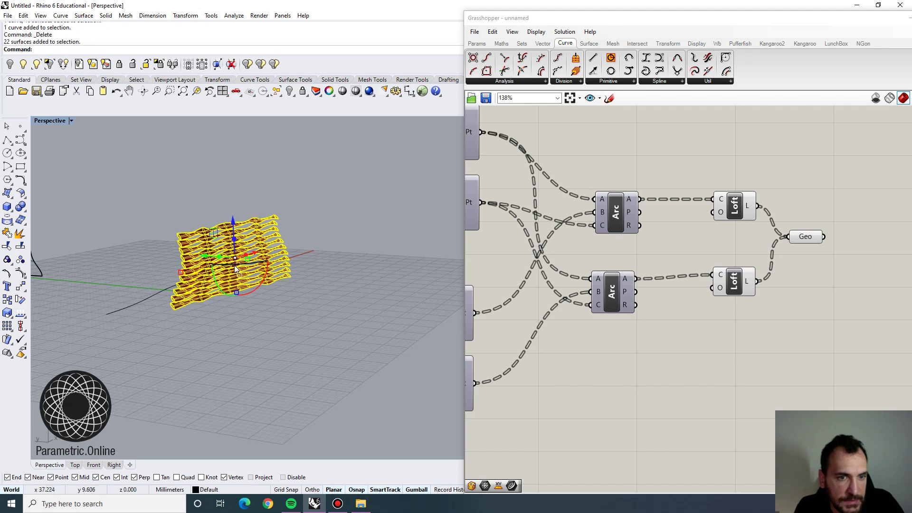
{"action": "left_click_drag", "start_coordinate": [205, 255], "coordinate": [329, 266]}
{"action": "left_click", "coordinate": [352, 172]}
Step: Set the Perspective viewport to Rendered display mode and delete the remaining curve beside the louvre preview
{"action": "scroll", "coordinate": [416, 237], "scroll_direction": "up", "scroll_amount": 6}
{"action": "right_click_drag", "start_coordinate": [413, 272], "coordinate": [342, 273]}
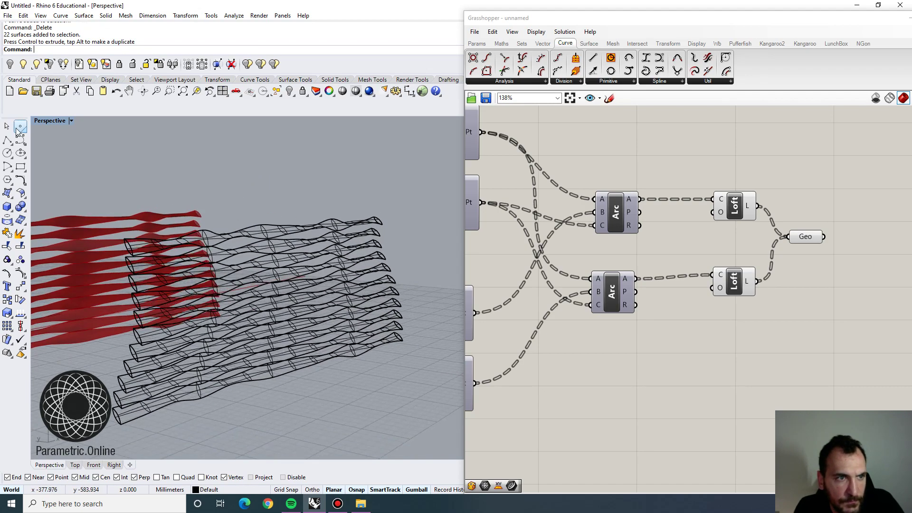
{"action": "left_click", "coordinate": [49, 121]}
{"action": "left_click", "coordinate": [71, 163]}
{"action": "right_click_drag", "start_coordinate": [257, 304], "coordinate": [245, 351]}
{"action": "scroll", "coordinate": [260, 363], "scroll_direction": "down", "scroll_amount": 5}
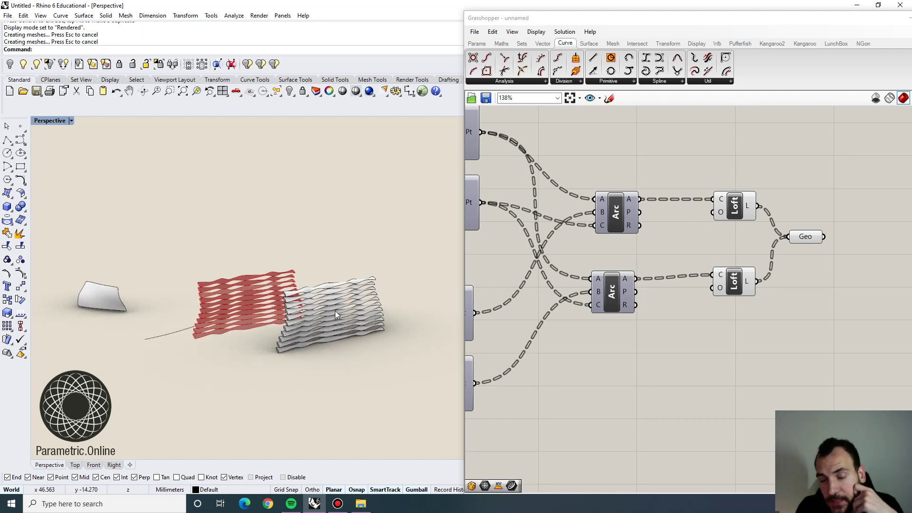
{"action": "right_click_drag", "start_coordinate": [339, 314], "coordinate": [323, 329]}
{"action": "left_click", "coordinate": [175, 340]}
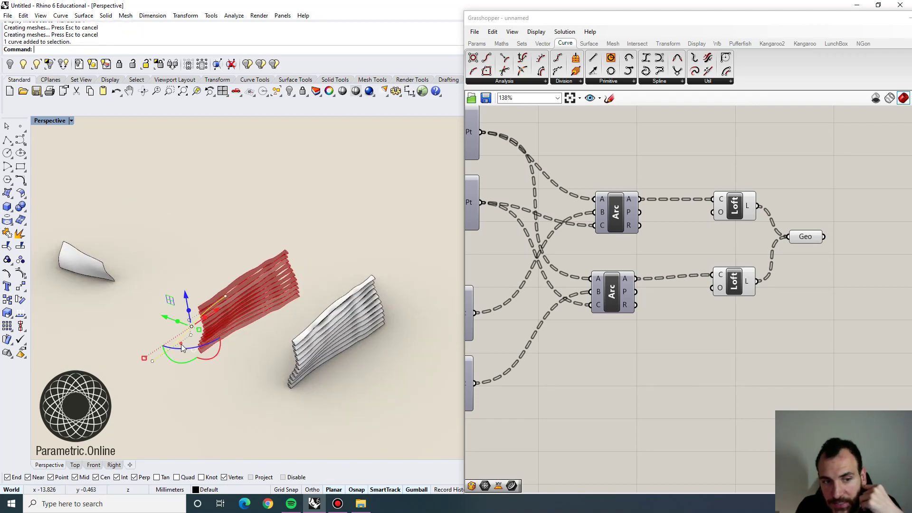
{"action": "key", "text": "Delete"}
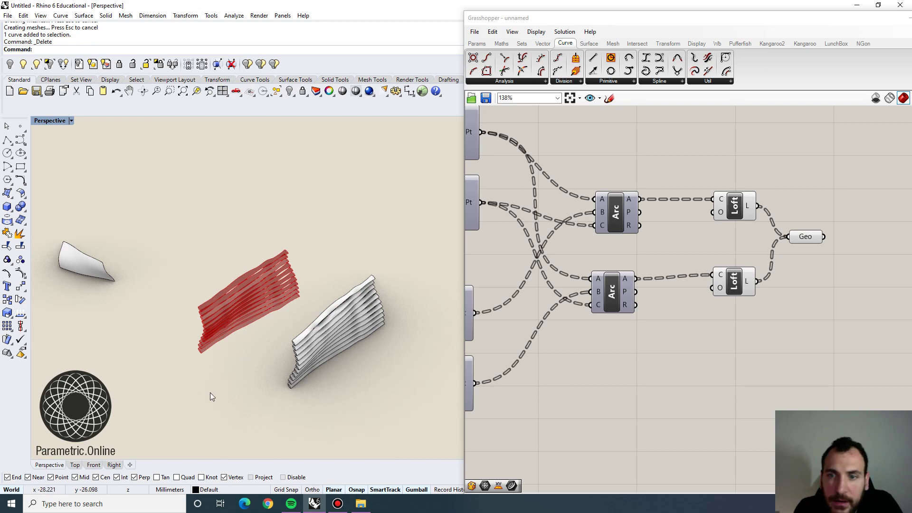
Step: Switch Grasshopper to the open amorph_shape definition
{"action": "scroll", "coordinate": [633, 150], "scroll_direction": "down", "scroll_amount": 8}
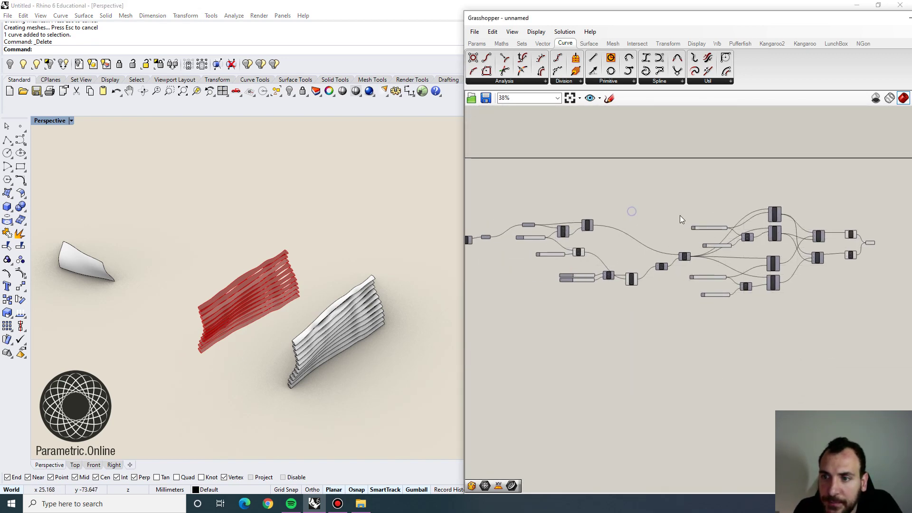
{"action": "left_click_drag", "start_coordinate": [886, 23], "coordinate": [838, 27]}
{"action": "left_click", "coordinate": [900, 36]}
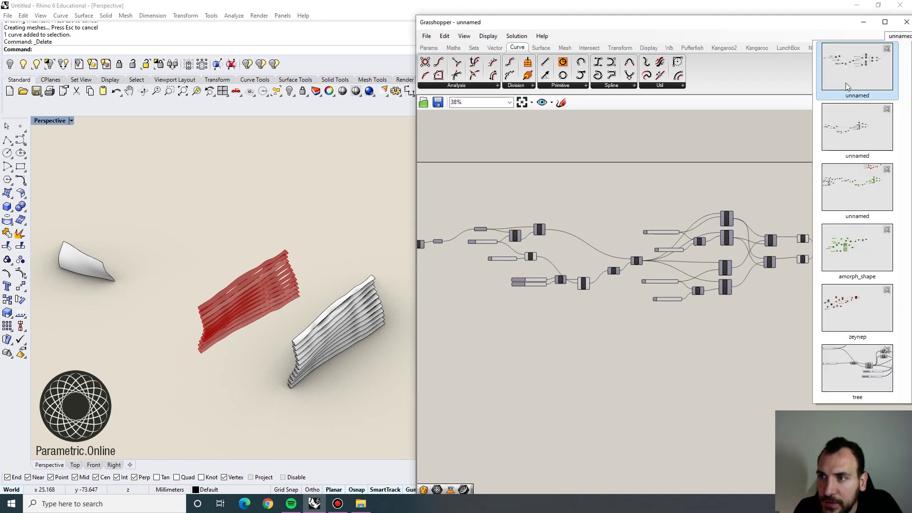
{"action": "left_click", "coordinate": [862, 267]}
{"action": "left_click", "coordinate": [594, 183]}
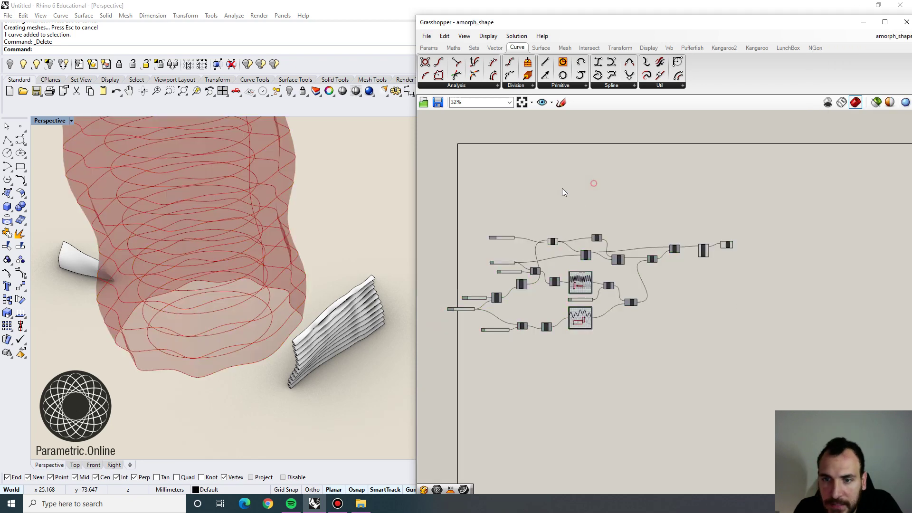
Step: Select and copy all components of the amorph_shape definition
{"action": "right_click_drag", "start_coordinate": [556, 188], "coordinate": [581, 186]}
{"action": "right_click_drag", "start_coordinate": [331, 307], "coordinate": [284, 286]}
{"action": "scroll", "coordinate": [284, 286], "scroll_direction": "down", "scroll_amount": 4}
{"action": "right_click_drag", "start_coordinate": [233, 186], "coordinate": [253, 221]}
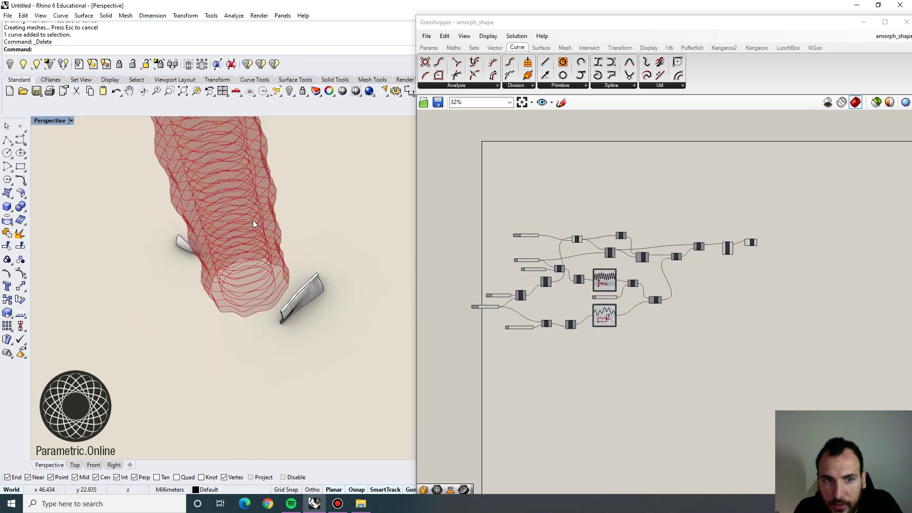
{"action": "scroll", "coordinate": [224, 185], "scroll_direction": "down", "scroll_amount": 5}
{"action": "left_click_drag", "start_coordinate": [844, 398], "coordinate": [452, 181]}
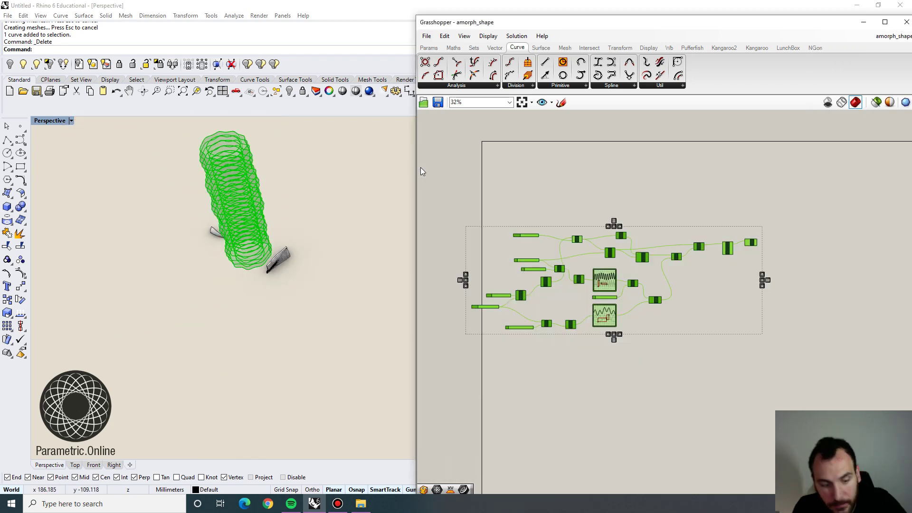
Step: Return to the unnamed louvre definition and paste the copied amorph_shape components into it
{"action": "left_click", "coordinate": [874, 38]}
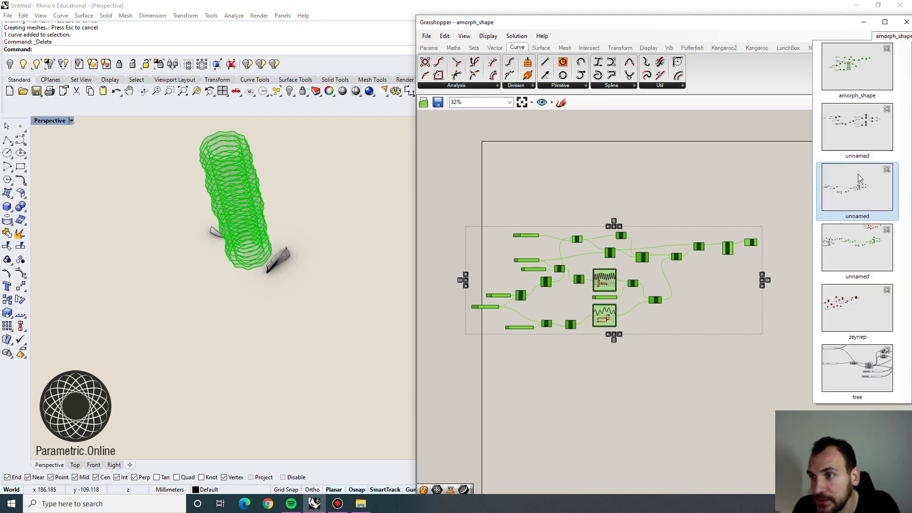
{"action": "left_click", "coordinate": [860, 125]}
{"action": "scroll", "coordinate": [571, 201], "scroll_direction": "down", "scroll_amount": 6}
{"action": "key", "text": "ctrl+v"}
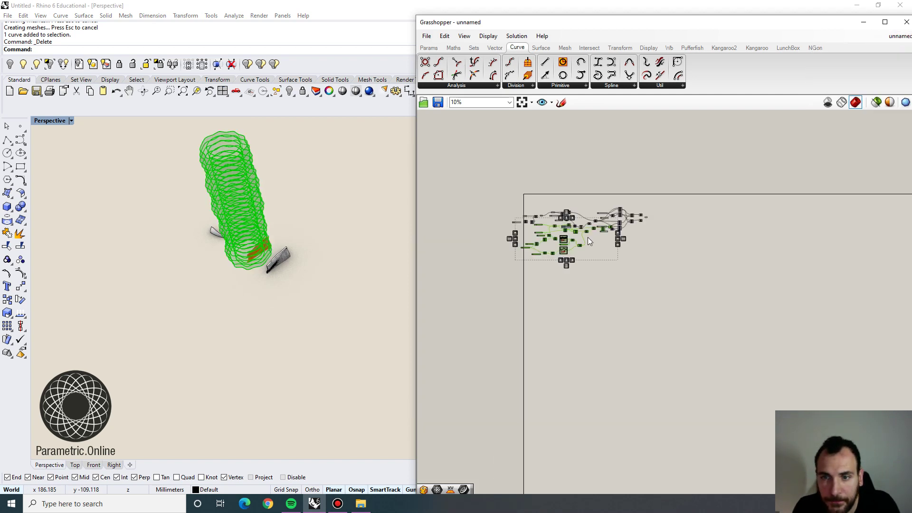
Step: Move the pasted components below the louvre definition and place the louvre components after them so the groups no longer overlap
{"action": "scroll", "coordinate": [584, 235], "scroll_direction": "up", "scroll_amount": 3}
{"action": "left_click_drag", "start_coordinate": [543, 239], "coordinate": [551, 297]}
{"action": "left_click", "coordinate": [595, 235]}
{"action": "scroll", "coordinate": [644, 233], "scroll_direction": "down", "scroll_amount": 1}
{"action": "left_click_drag", "start_coordinate": [721, 239], "coordinate": [452, 145]}
{"action": "left_click_drag", "start_coordinate": [557, 198], "coordinate": [745, 247]}
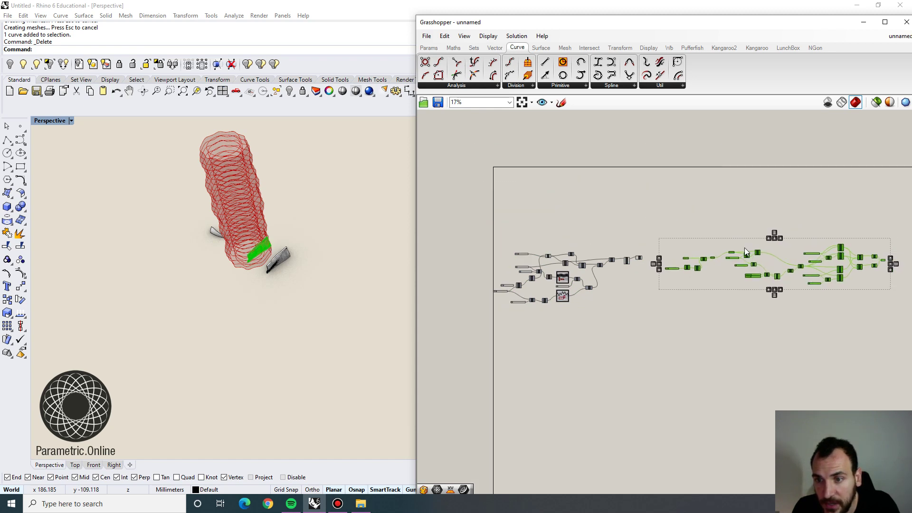
Step: Disable the Surface parameter at the start of the louvre definition
{"action": "left_click", "coordinate": [689, 273]}
{"action": "scroll", "coordinate": [615, 269], "scroll_direction": "up", "scroll_amount": 4}
{"action": "right_click_drag", "start_coordinate": [433, 260], "coordinate": [474, 249]}
{"action": "right_click_drag", "start_coordinate": [204, 228], "coordinate": [304, 238]}
{"action": "right_click_drag", "start_coordinate": [509, 205], "coordinate": [578, 236]}
{"action": "scroll", "coordinate": [299, 190], "scroll_direction": "up", "scroll_amount": 5}
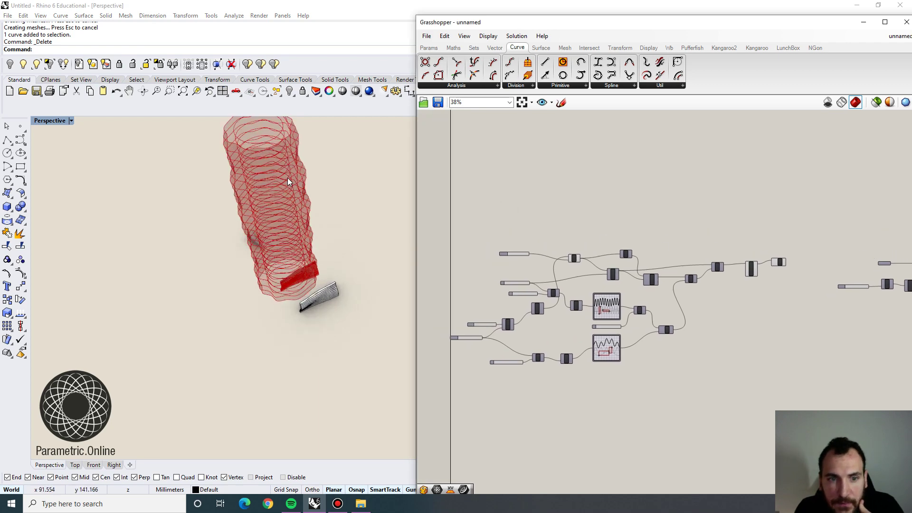
{"action": "left_click_drag", "start_coordinate": [338, 305], "coordinate": [289, 365]}
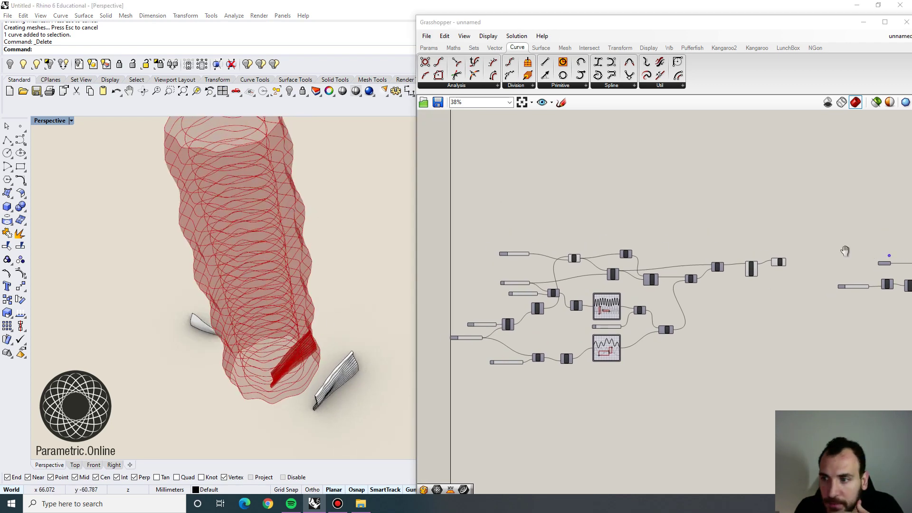
{"action": "scroll", "coordinate": [845, 256], "scroll_direction": "up", "scroll_amount": 4}
{"action": "right_click", "coordinate": [783, 252]}
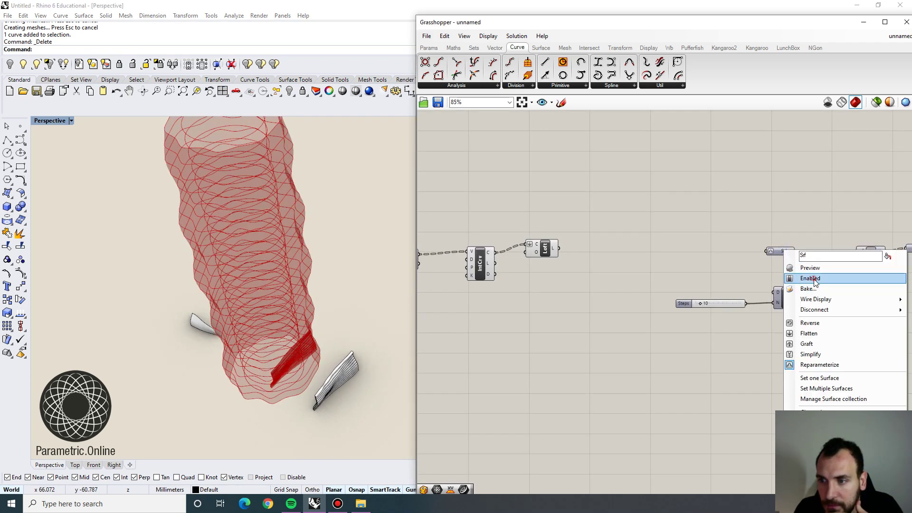
{"action": "left_click", "coordinate": [814, 279]}
Step: Adjust the upper Graph Mapper's sine handle to give a smoother wave with about four peaks
{"action": "right_click_drag", "start_coordinate": [545, 255], "coordinate": [724, 252]}
{"action": "right_click_drag", "start_coordinate": [484, 288], "coordinate": [688, 256]}
{"action": "scroll", "coordinate": [687, 256], "scroll_direction": "down", "scroll_amount": 4}
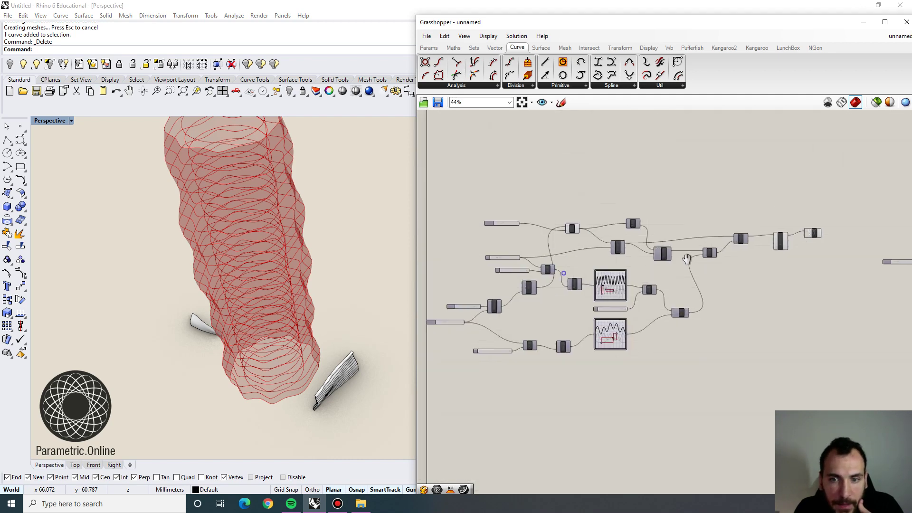
{"action": "scroll", "coordinate": [608, 291], "scroll_direction": "up", "scroll_amount": 8}
{"action": "mouse_move", "coordinate": [608, 274]}
{"action": "left_mouse_down"}
{"action": "mouse_move", "coordinate": [652, 267]}
{"action": "mouse_move", "coordinate": [615, 276]}
{"action": "left_mouse_up"}
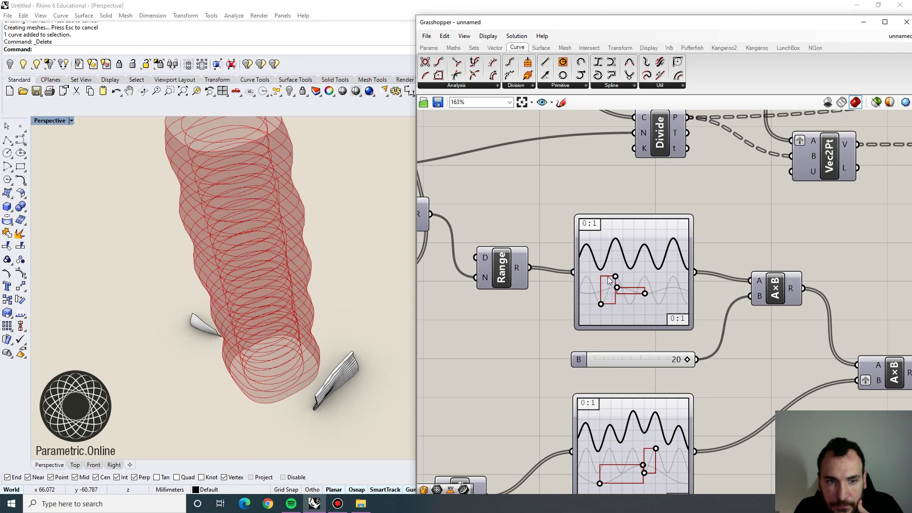
Step: Reshape the lower Graph Mapper's curve by raising the handle of its wider sine wave
{"action": "right_click_drag", "start_coordinate": [324, 282], "coordinate": [311, 266]}
{"action": "right_click_drag", "start_coordinate": [630, 456], "coordinate": [611, 392]}
{"action": "scroll", "coordinate": [611, 392], "scroll_direction": "up", "scroll_amount": 2}
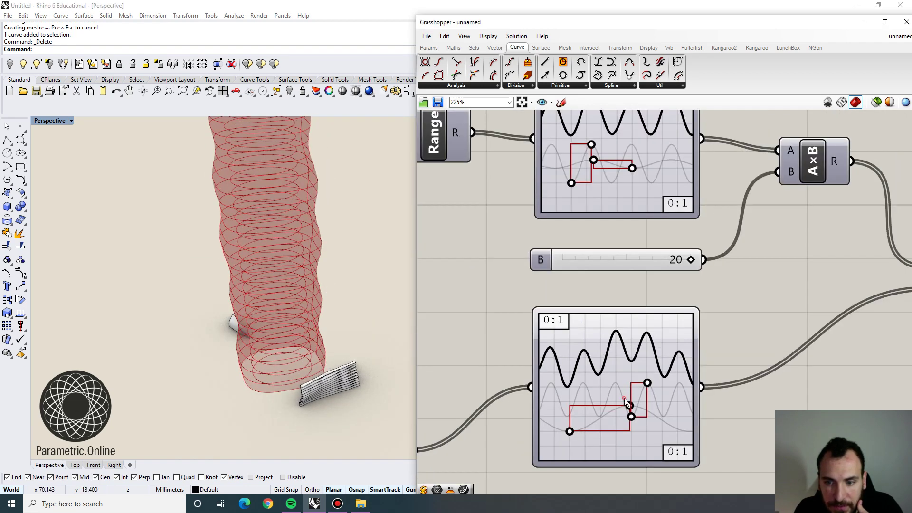
{"action": "left_click_drag", "start_coordinate": [630, 405], "coordinate": [618, 370]}
Step: Delete the small solid surface standing beside the tower preview in Rhino
{"action": "right_click_drag", "start_coordinate": [228, 317], "coordinate": [256, 280]}
{"action": "scroll", "coordinate": [282, 274], "scroll_direction": "up", "scroll_amount": 3}
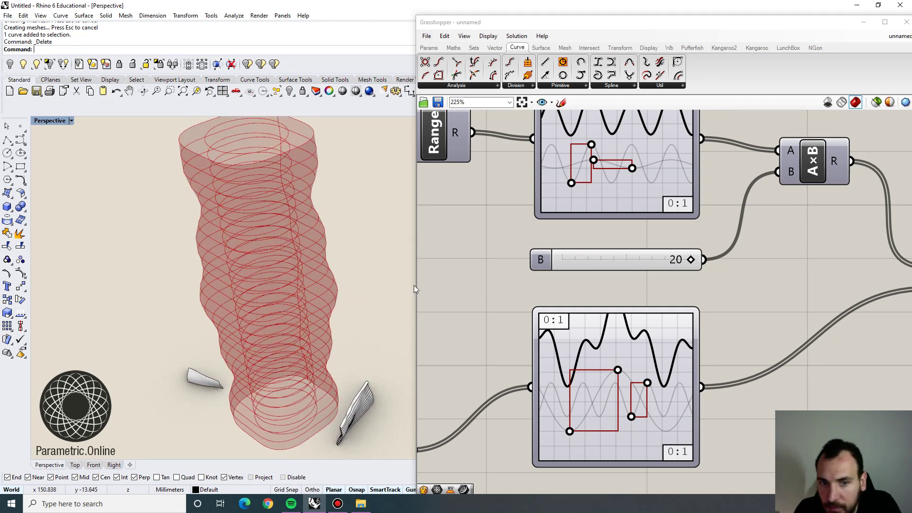
{"action": "left_click", "coordinate": [202, 377]}
{"action": "key", "text": "Delete"}
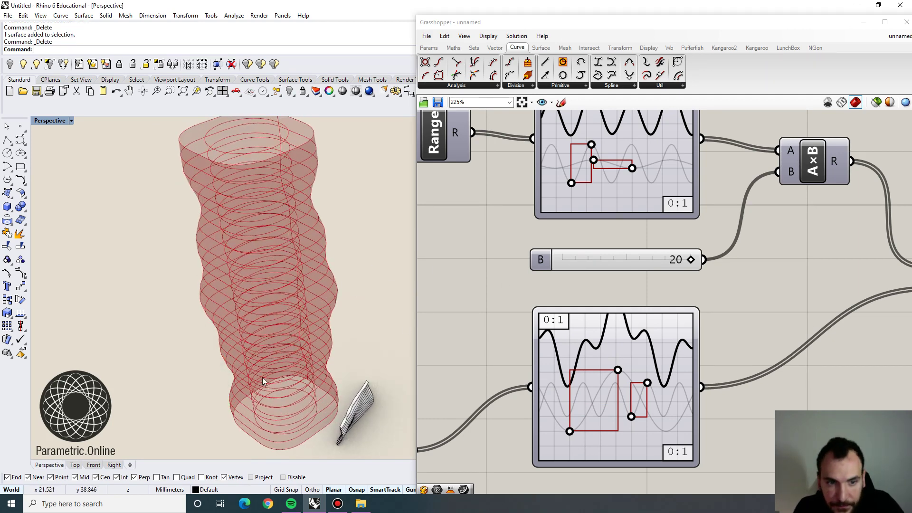
{"action": "scroll", "coordinate": [572, 345], "scroll_direction": "down", "scroll_amount": 2}
{"action": "right_click_drag", "start_coordinate": [332, 445], "coordinate": [344, 407]}
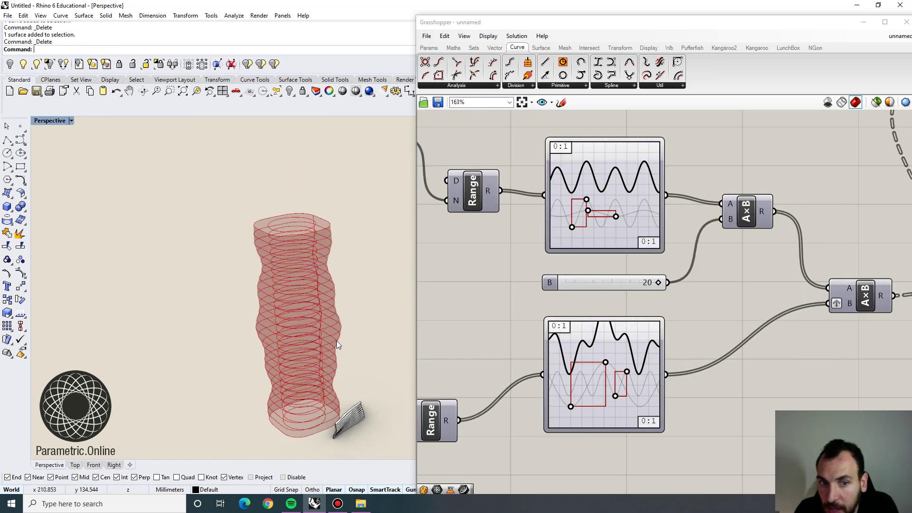
Step: Disable the reparameterized Curve parameter after the isocurve stage and connect the tower's Loft output to the louvre definition's Surface parameter
{"action": "scroll", "coordinate": [509, 269], "scroll_direction": "down", "scroll_amount": 5}
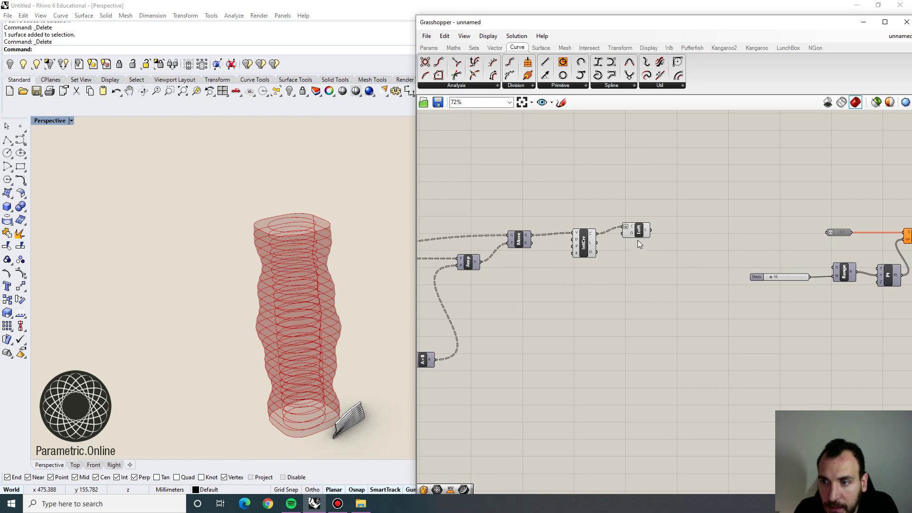
{"action": "left_click", "coordinate": [465, 242]}
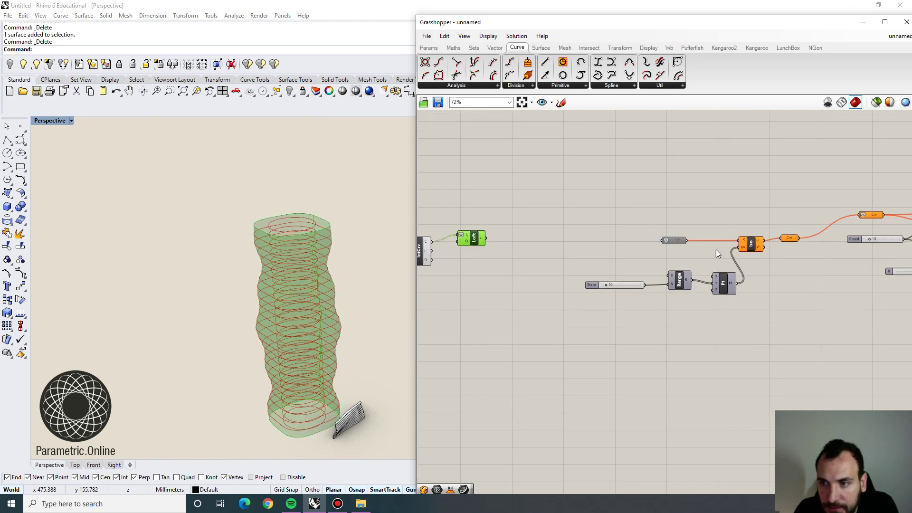
{"action": "scroll", "coordinate": [761, 249], "scroll_direction": "up", "scroll_amount": 1}
{"action": "right_click", "coordinate": [894, 210]}
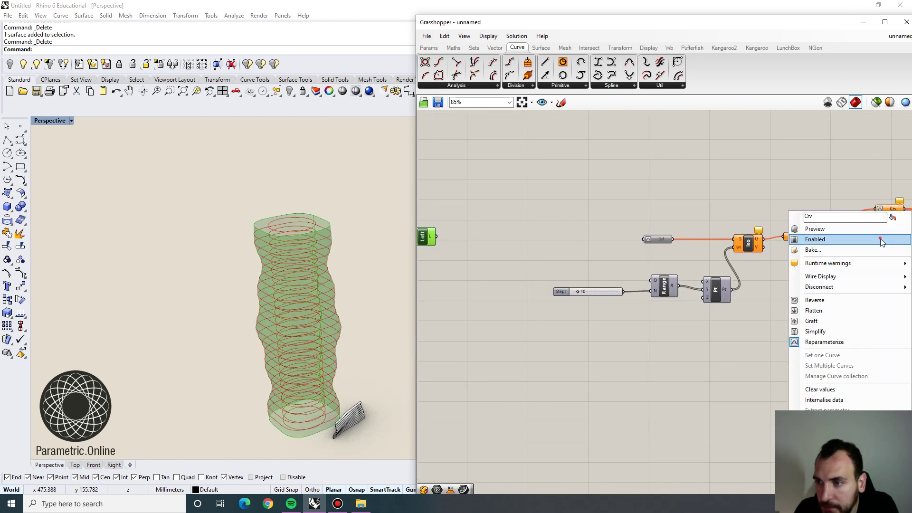
{"action": "left_click", "coordinate": [882, 241]}
{"action": "right_click_drag", "start_coordinate": [608, 213], "coordinate": [638, 226]}
{"action": "left_click_drag", "start_coordinate": [674, 253], "coordinate": [467, 250]}
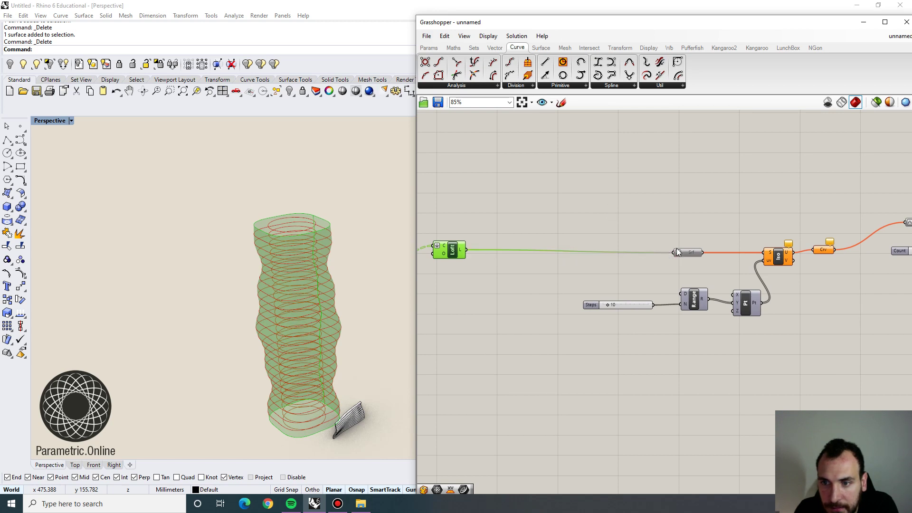
Step: Move the louvre definition's Surface parameter closer to the tower's Loft component and enable it
{"action": "scroll", "coordinate": [695, 252], "scroll_direction": "up", "scroll_amount": 1}
{"action": "left_click_drag", "start_coordinate": [694, 253], "coordinate": [580, 250]}
{"action": "right_click", "coordinate": [580, 246]}
{"action": "left_click", "coordinate": [601, 273]}
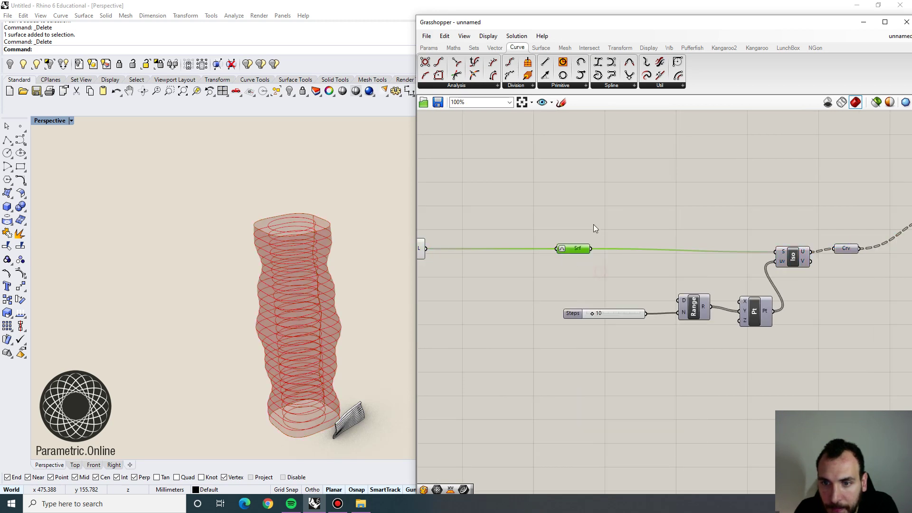
{"action": "left_click", "coordinate": [594, 225]}
Step: Turn on the preview of the Iso Curve component fed by the tower surface
{"action": "right_click_drag", "start_coordinate": [711, 251], "coordinate": [592, 253]}
{"action": "left_click", "coordinate": [683, 255]}
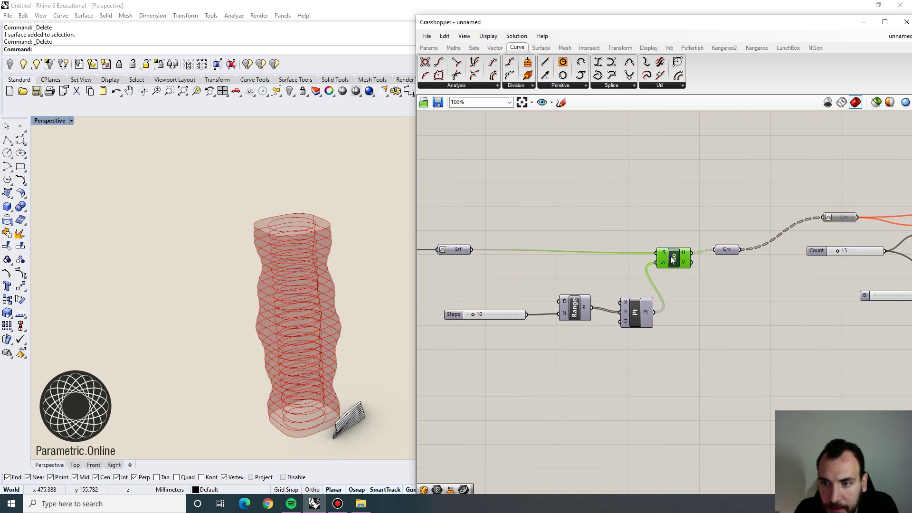
{"action": "right_click", "coordinate": [683, 255]}
{"action": "left_click", "coordinate": [695, 273]}
{"action": "left_click", "coordinate": [691, 226]}
Step: Turn on the preview of the Curve parameter connected to the isocurve component's U output
{"action": "scroll", "coordinate": [706, 252], "scroll_direction": "up", "scroll_amount": 2}
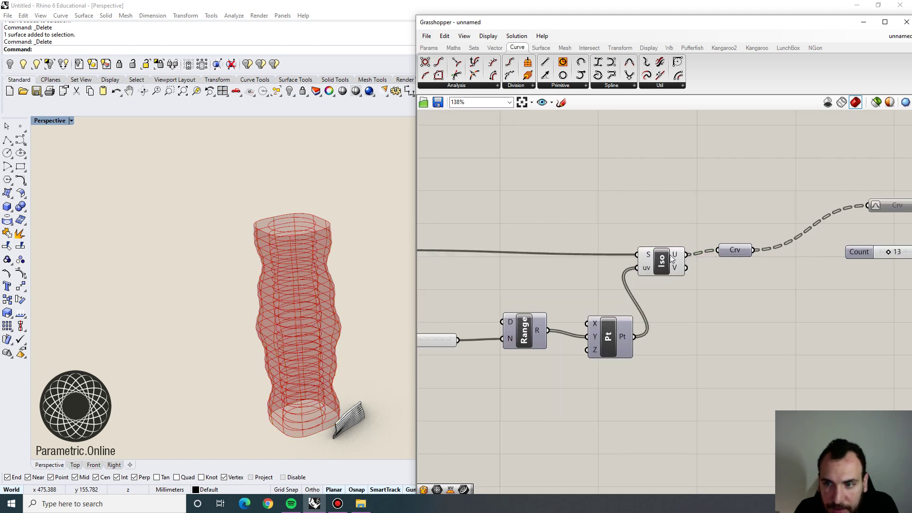
{"action": "left_click", "coordinate": [678, 258]}
{"action": "mouse_move", "coordinate": [677, 255]}
{"action": "left_click", "coordinate": [732, 250]}
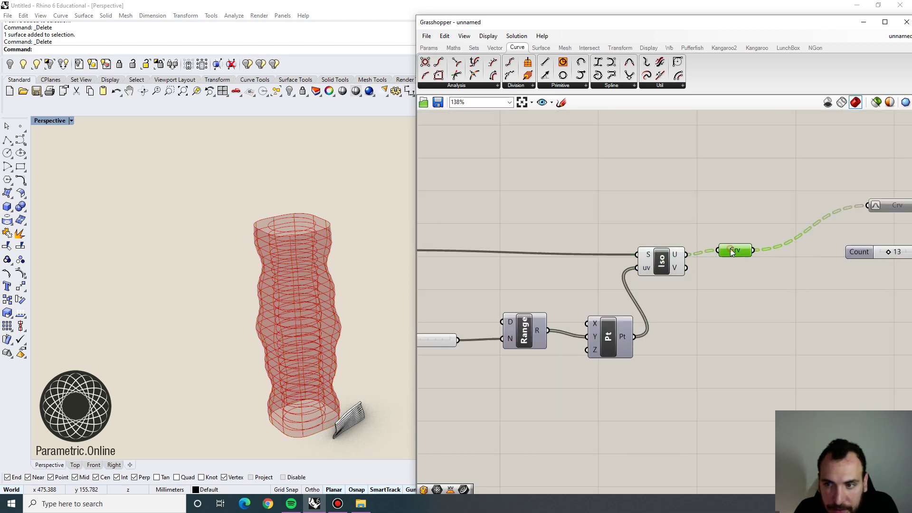
{"action": "right_click", "coordinate": [730, 248]}
{"action": "left_click", "coordinate": [760, 268]}
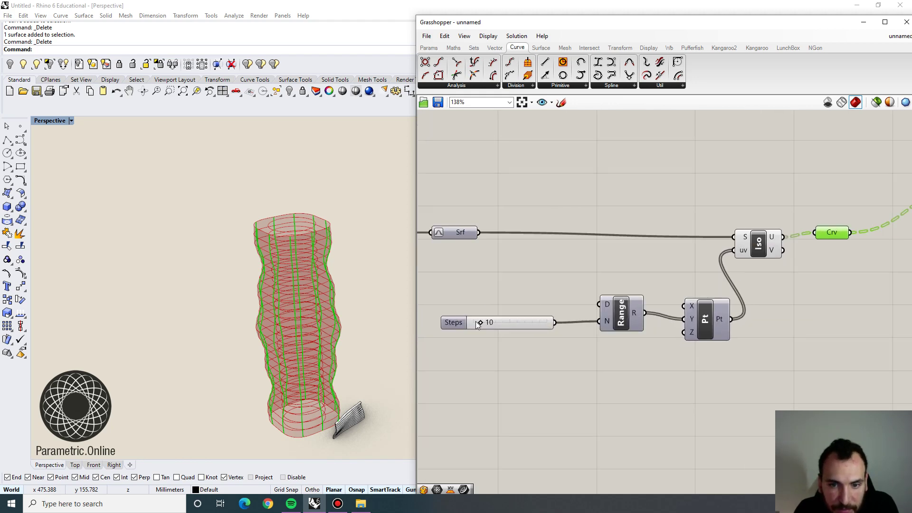
Step: Increase the Range component's Steps slider to spread many more vertical isocurves around the tower
{"action": "left_click", "coordinate": [480, 323]}
{"action": "left_click_drag", "start_coordinate": [480, 322], "coordinate": [507, 322]}
{"action": "right_click_drag", "start_coordinate": [613, 277], "coordinate": [274, 322]}
{"action": "left_click", "coordinate": [486, 277]}
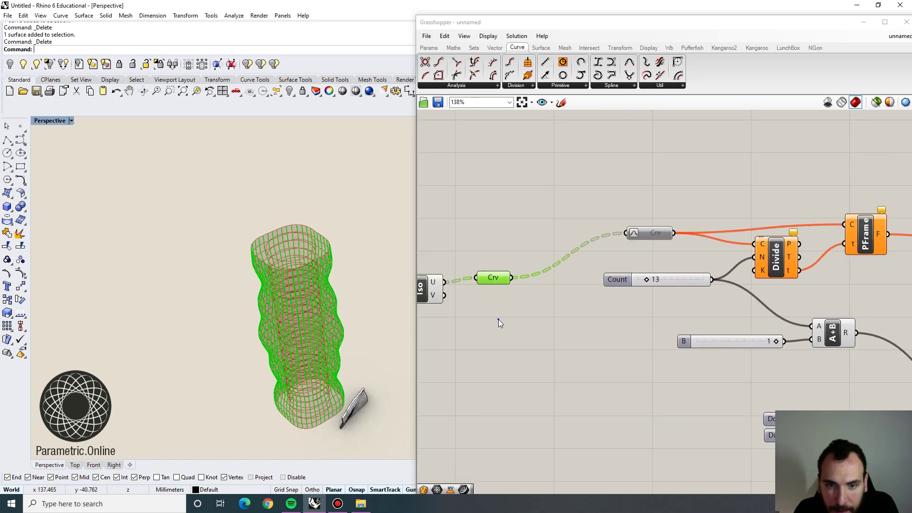
Step: Hide the preview of the whole component group that generates the tower, up to and including the Loft
{"action": "scroll", "coordinate": [523, 316], "scroll_direction": "down", "scroll_amount": 5}
{"action": "left_click_drag", "start_coordinate": [711, 397], "coordinate": [444, 242]}
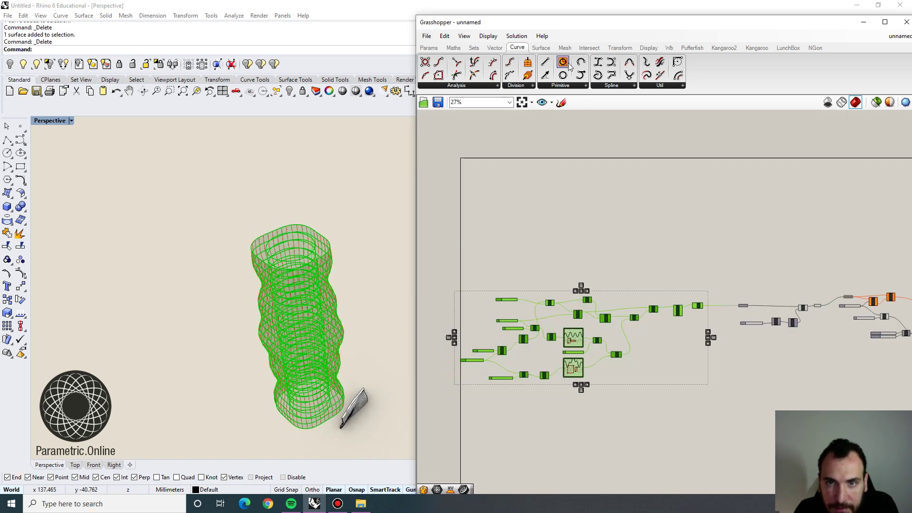
{"action": "left_click", "coordinate": [517, 36]}
{"action": "left_click", "coordinate": [517, 36]}
{"action": "left_click", "coordinate": [516, 36]}
{"action": "left_click", "coordinate": [538, 164]}
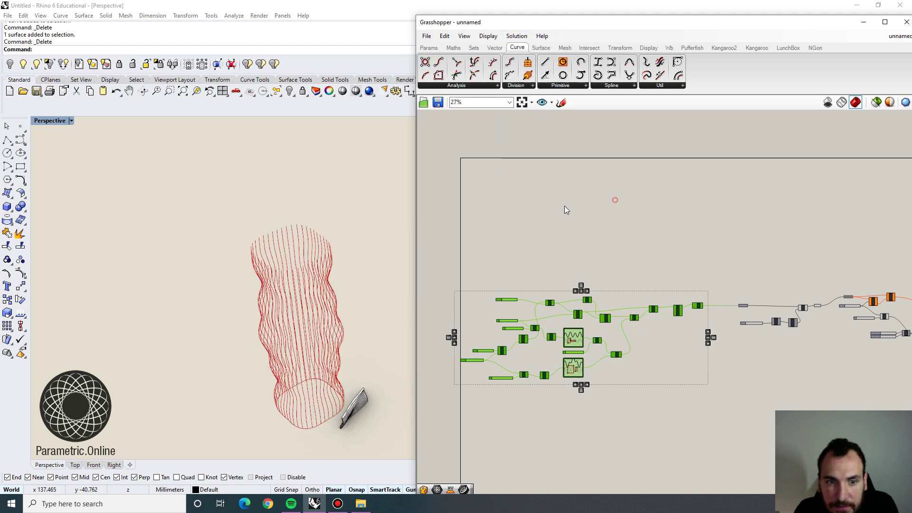
{"action": "left_click", "coordinate": [565, 204]}
Step: Enable the reparameterized Curve parameter that feeds the Divide Curve and perpendicular frame components, and inspect the louvres generated around the tower
{"action": "scroll", "coordinate": [307, 417], "scroll_direction": "up", "scroll_amount": 8}
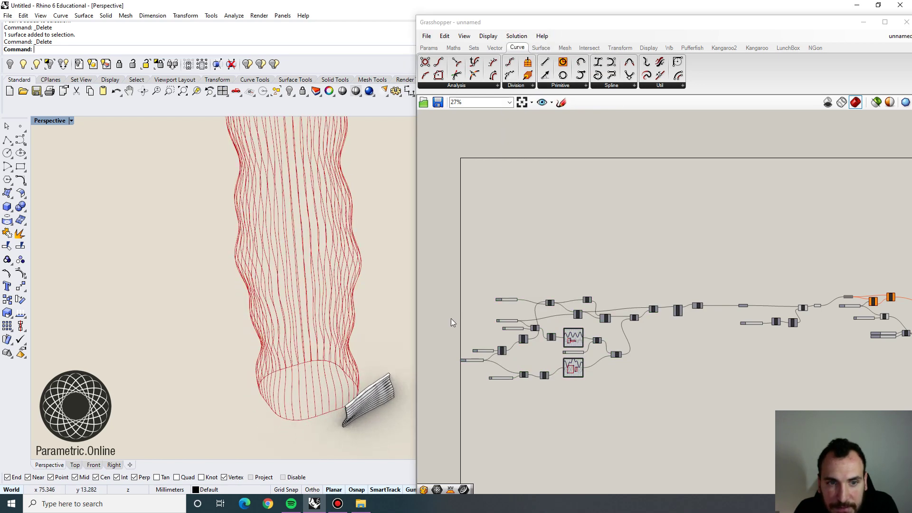
{"action": "scroll", "coordinate": [523, 320], "scroll_direction": "up", "scroll_amount": 5}
{"action": "right_click", "coordinate": [605, 299]}
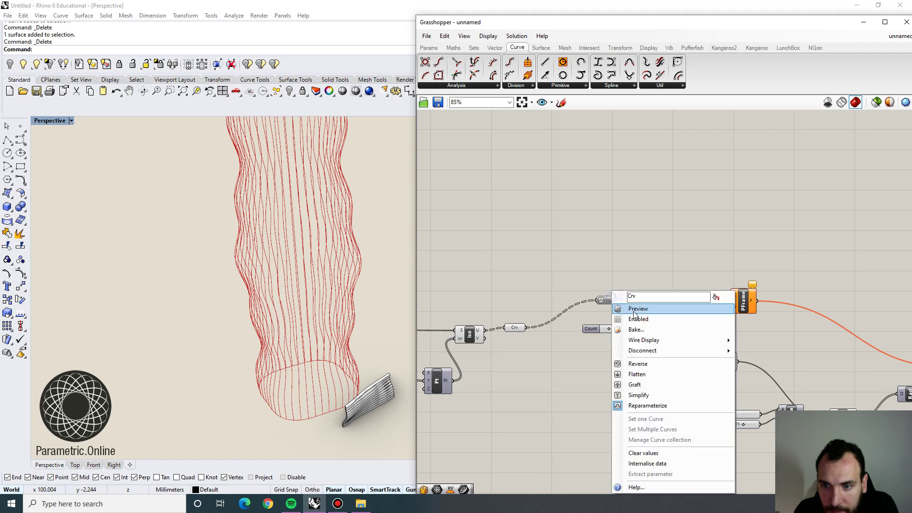
{"action": "left_click", "coordinate": [592, 263]}
{"action": "right_click_drag", "start_coordinate": [309, 289], "coordinate": [267, 263]}
{"action": "scroll", "coordinate": [294, 297], "scroll_direction": "up", "scroll_amount": 5}
{"action": "scroll", "coordinate": [301, 298], "scroll_direction": "down", "scroll_amount": 5}
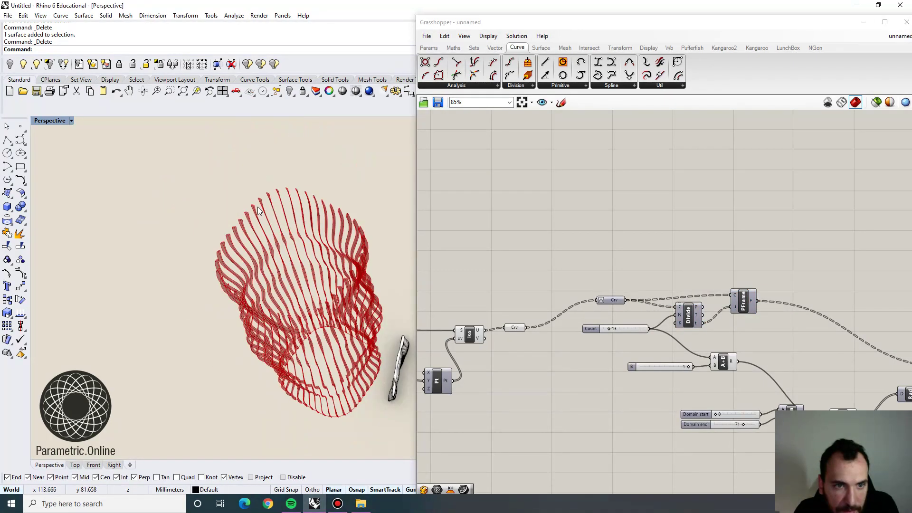
{"action": "scroll", "coordinate": [259, 204], "scroll_direction": "up", "scroll_amount": 4}
{"action": "right_click_drag", "start_coordinate": [258, 199], "coordinate": [285, 247]}
Step: Set the maximum of the upper point pair's A slider to 5 and its value to 2.605
{"action": "left_click", "coordinate": [517, 266]}
{"action": "scroll", "coordinate": [518, 265], "scroll_direction": "down", "scroll_amount": 3}
{"action": "right_click_drag", "start_coordinate": [609, 263], "coordinate": [509, 252]}
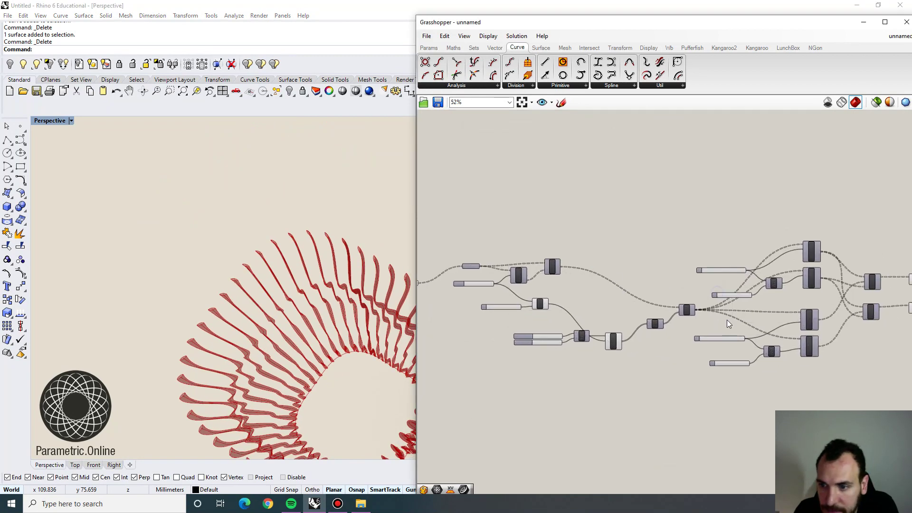
{"action": "scroll", "coordinate": [754, 304], "scroll_direction": "up", "scroll_amount": 5}
{"action": "right_click_drag", "start_coordinate": [754, 305], "coordinate": [700, 279]}
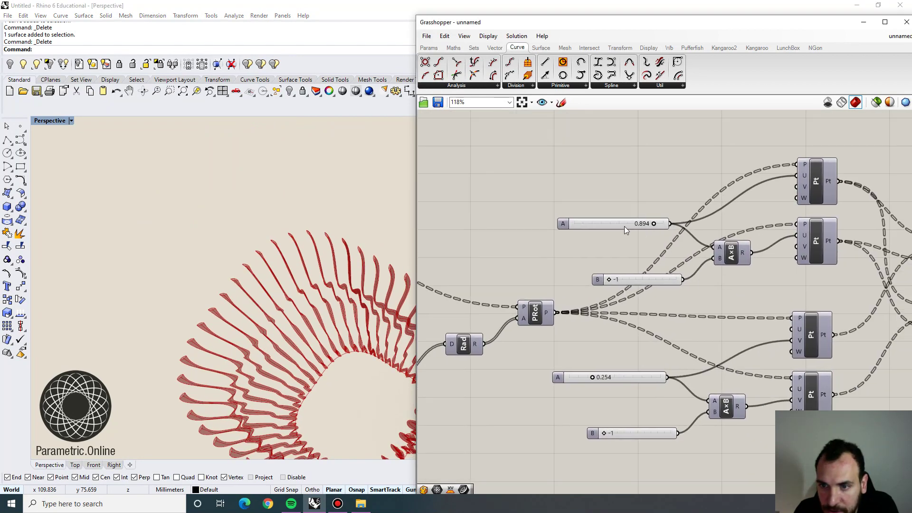
{"action": "double_click", "coordinate": [561, 224]}
{"action": "left_click", "coordinate": [593, 248]}
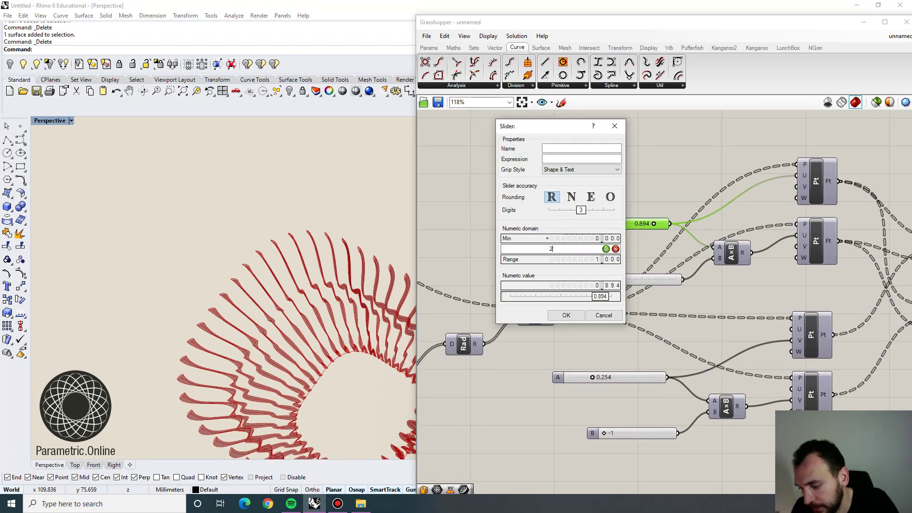
{"action": "type", "text": "5"}
{"action": "key", "text": "Return"}
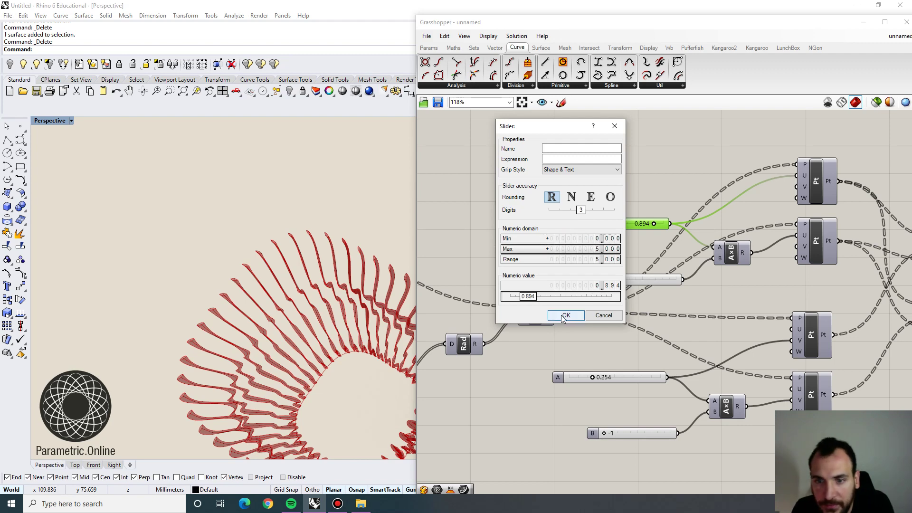
{"action": "left_click", "coordinate": [566, 315]}
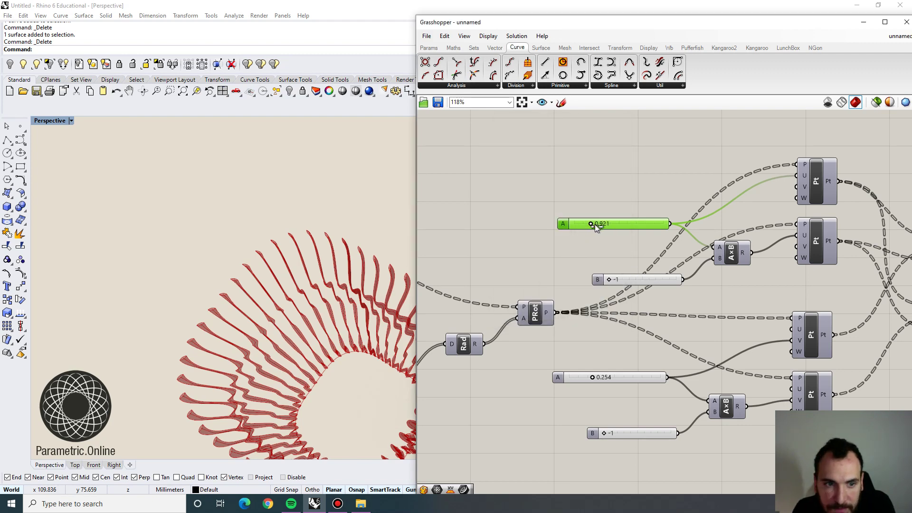
{"action": "left_click_drag", "start_coordinate": [595, 225], "coordinate": [622, 223]}
Step: Set the maximum of the lower point pair's A slider to 3 and its value to 0.833
{"action": "double_click", "coordinate": [560, 378]}
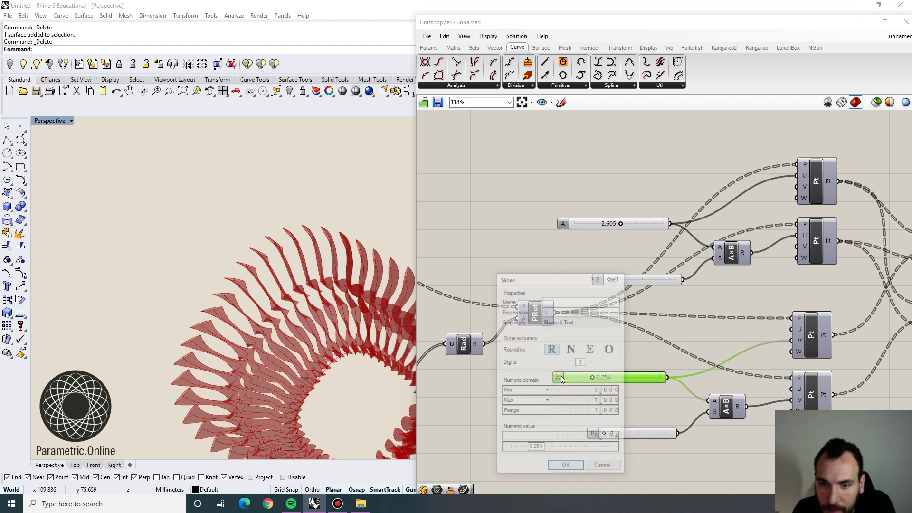
{"action": "double_click", "coordinate": [586, 400]}
{"action": "type", "text": "3"}
{"action": "key", "text": "Return"}
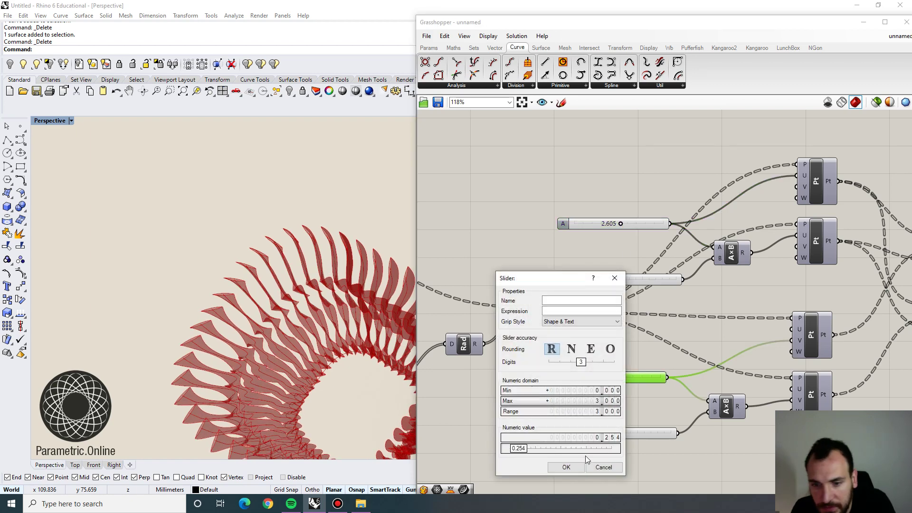
{"action": "left_click", "coordinate": [575, 467]}
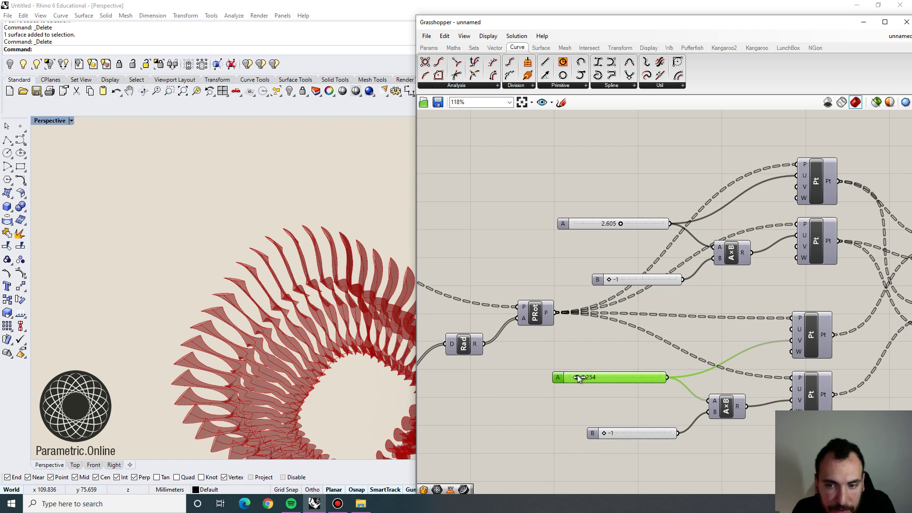
{"action": "left_click_drag", "start_coordinate": [579, 378], "coordinate": [595, 378]}
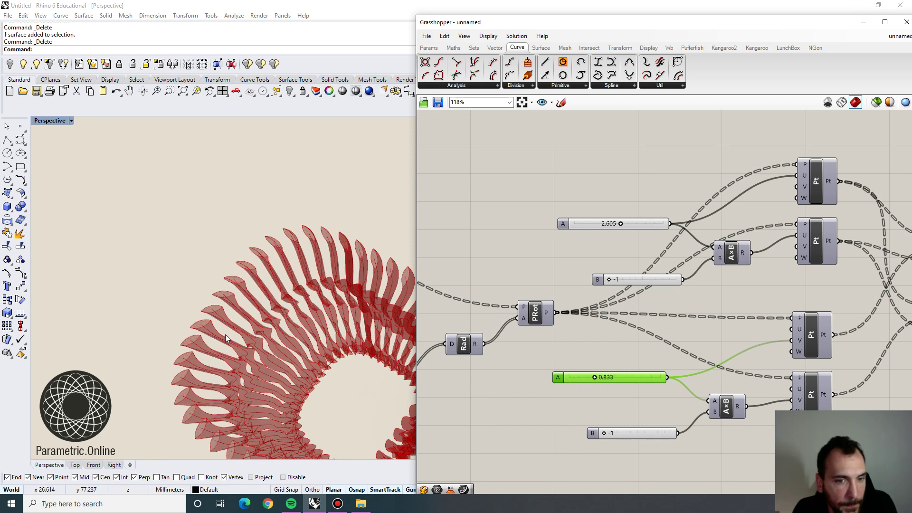
Step: Set the Domain end slider for the random louvre rotation to 77
{"action": "right_click_drag", "start_coordinate": [226, 339], "coordinate": [318, 343]}
{"action": "right_click_drag", "start_coordinate": [528, 282], "coordinate": [651, 269]}
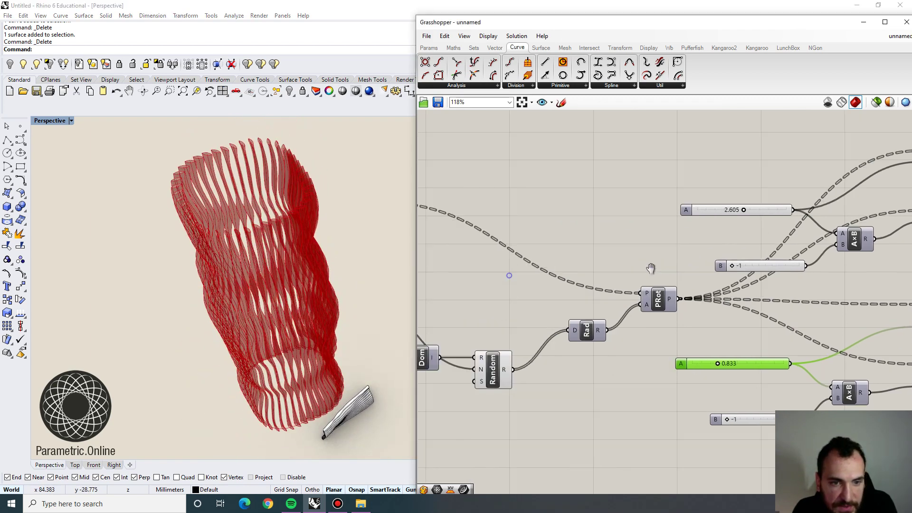
{"action": "scroll", "coordinate": [651, 269], "scroll_direction": "down", "scroll_amount": 2}
{"action": "scroll", "coordinate": [588, 307], "scroll_direction": "up", "scroll_amount": 6}
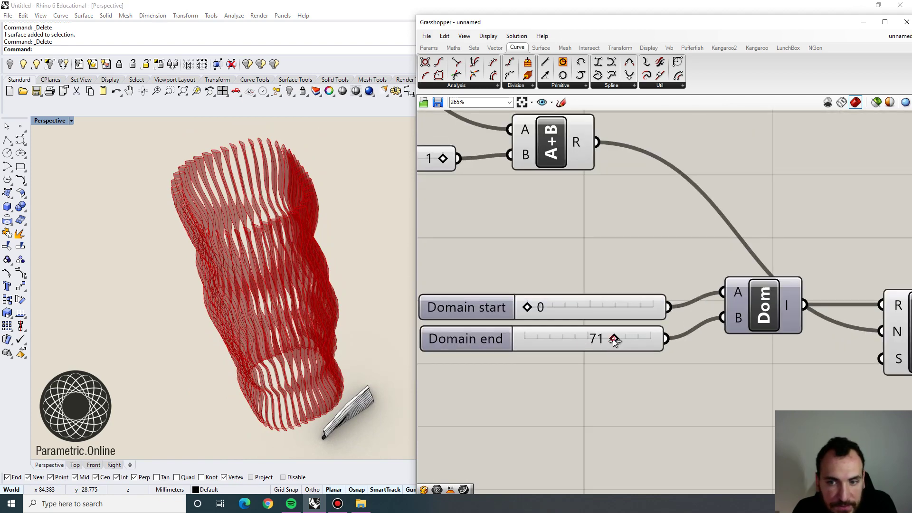
{"action": "left_click_drag", "start_coordinate": [614, 340], "coordinate": [629, 338]}
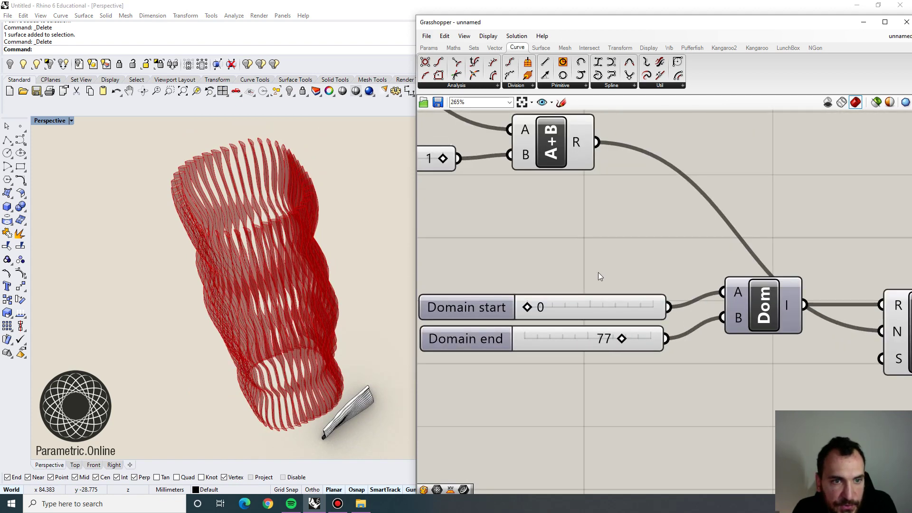
Step: Reduce the Divide Curve Count slider to 8 for smoother louvres
{"action": "scroll", "coordinate": [599, 280], "scroll_direction": "down", "scroll_amount": 3}
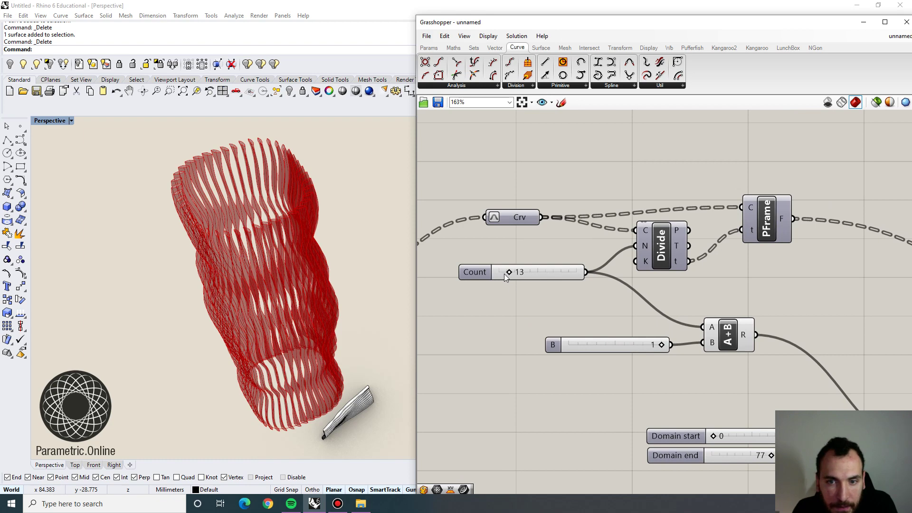
{"action": "mouse_move", "coordinate": [509, 274]}
{"action": "left_mouse_down"}
{"action": "mouse_move", "coordinate": [535, 275]}
{"action": "mouse_move", "coordinate": [507, 272]}
{"action": "left_mouse_up"}
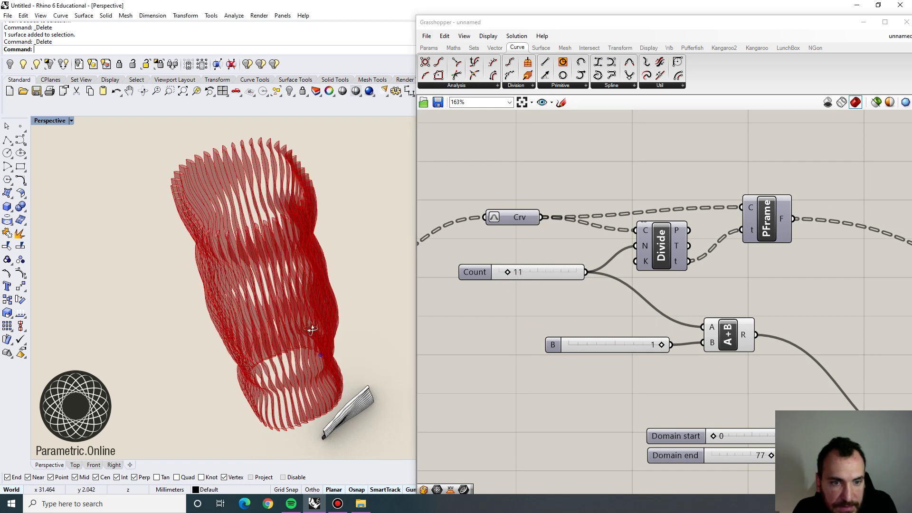
{"action": "right_click_drag", "start_coordinate": [312, 326], "coordinate": [308, 291]}
{"action": "scroll", "coordinate": [333, 285], "scroll_direction": "down", "scroll_amount": 3}
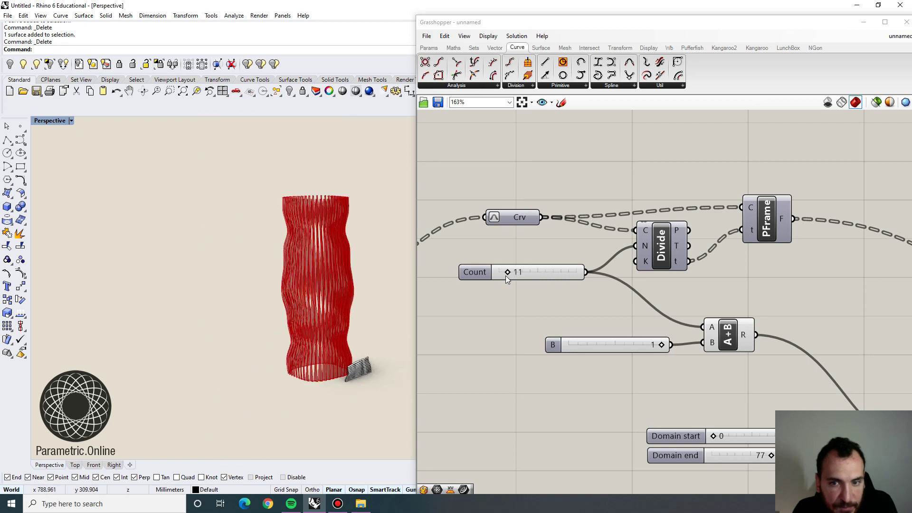
{"action": "mouse_move", "coordinate": [506, 276]}
{"action": "left_mouse_down"}
{"action": "mouse_move", "coordinate": [497, 270]}
{"action": "mouse_move", "coordinate": [512, 274]}
{"action": "mouse_move", "coordinate": [503, 276]}
{"action": "left_mouse_up"}
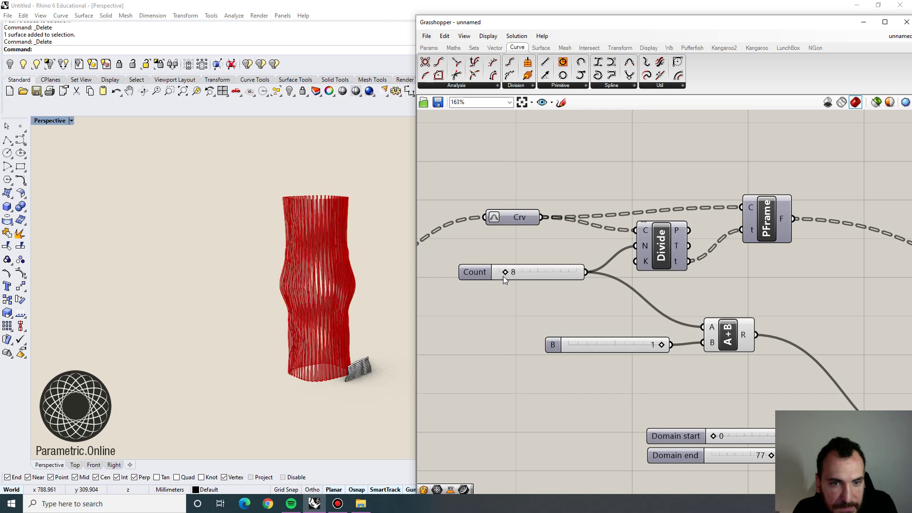
{"action": "scroll", "coordinate": [330, 292], "scroll_direction": "up", "scroll_amount": 3}
{"action": "scroll", "coordinate": [485, 270], "scroll_direction": "down", "scroll_amount": 5}
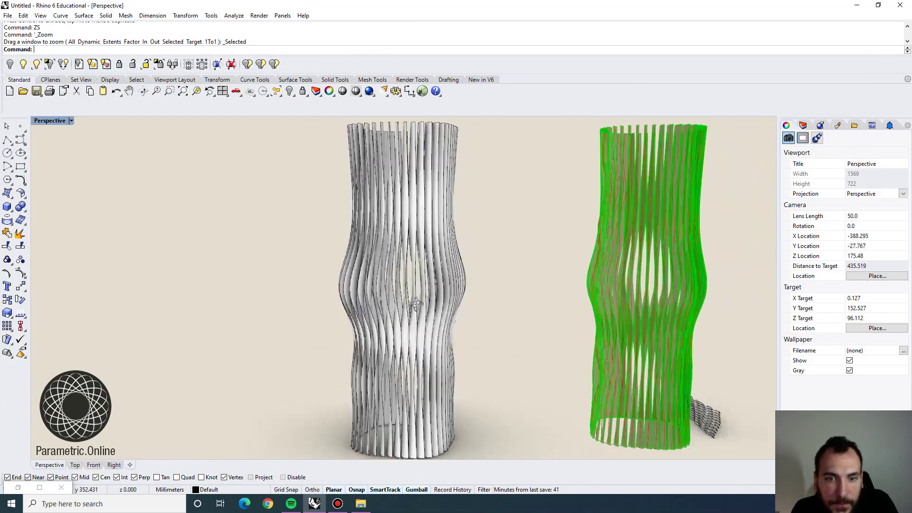
Step: Examine the baked louvre tower from the side, from above and close up, comparing it with the Grasshopper preview
{"action": "scroll", "coordinate": [384, 304], "scroll_direction": "down", "scroll_amount": 4}
{"action": "right_click_drag", "start_coordinate": [416, 304], "coordinate": [347, 209]}
{"action": "scroll", "coordinate": [401, 310], "scroll_direction": "up", "scroll_amount": 6}
{"action": "scroll", "coordinate": [412, 259], "scroll_direction": "up", "scroll_amount": 6}
{"action": "right_click_drag", "start_coordinate": [411, 258], "coordinate": [356, 404]}
{"action": "scroll", "coordinate": [355, 404], "scroll_direction": "down", "scroll_amount": 2}
{"action": "right_click_drag", "start_coordinate": [356, 403], "coordinate": [330, 349]}
{"action": "scroll", "coordinate": [333, 342], "scroll_direction": "down", "scroll_amount": 6}
{"action": "right_click_drag", "start_coordinate": [370, 223], "coordinate": [361, 295]}
{"action": "scroll", "coordinate": [344, 268], "scroll_direction": "up", "scroll_amount": 3}
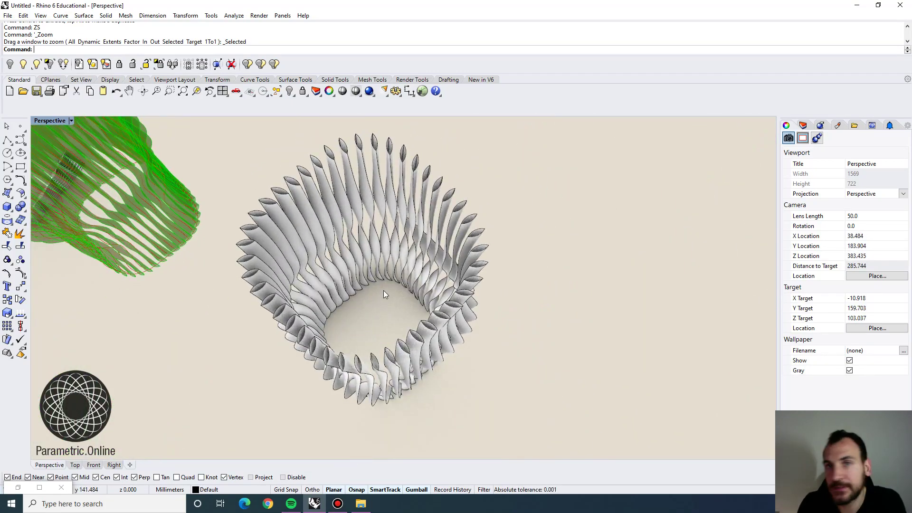
{"action": "right_click_drag", "start_coordinate": [421, 374], "coordinate": [359, 335]}
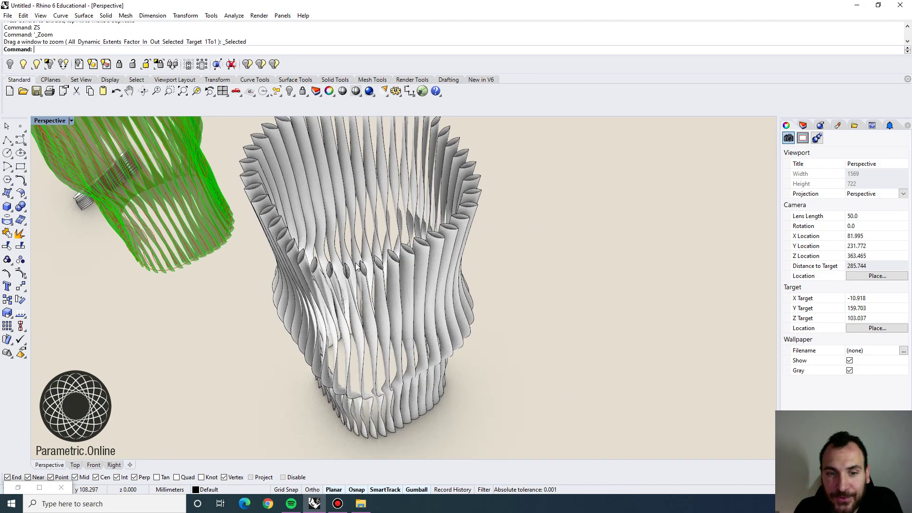
{"action": "scroll", "coordinate": [358, 285], "scroll_direction": "up", "scroll_amount": 4}
{"action": "right_click_drag", "start_coordinate": [375, 271], "coordinate": [407, 194]}
{"action": "scroll", "coordinate": [426, 296], "scroll_direction": "down", "scroll_amount": 2}
{"action": "scroll", "coordinate": [433, 278], "scroll_direction": "down", "scroll_amount": 3}
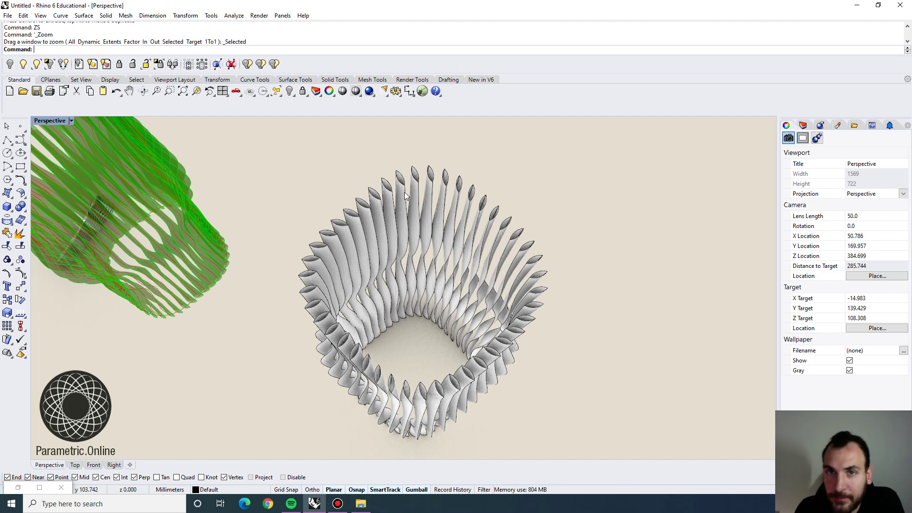
{"action": "right_click_drag", "start_coordinate": [406, 309], "coordinate": [297, 233]}
{"action": "scroll", "coordinate": [435, 315], "scroll_direction": "down", "scroll_amount": 4}
{"action": "scroll", "coordinate": [428, 276], "scroll_direction": "up", "scroll_amount": 4}
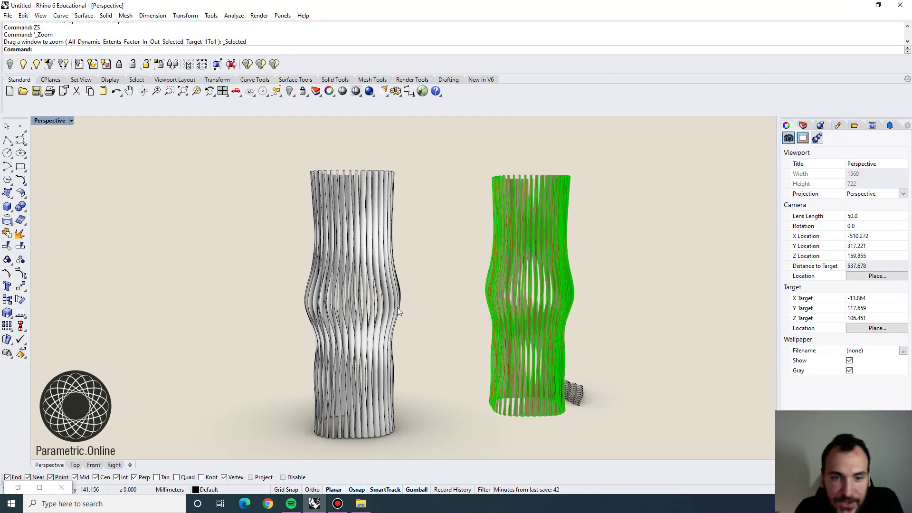
{"action": "right_click_drag", "start_coordinate": [397, 307], "coordinate": [447, 304]}
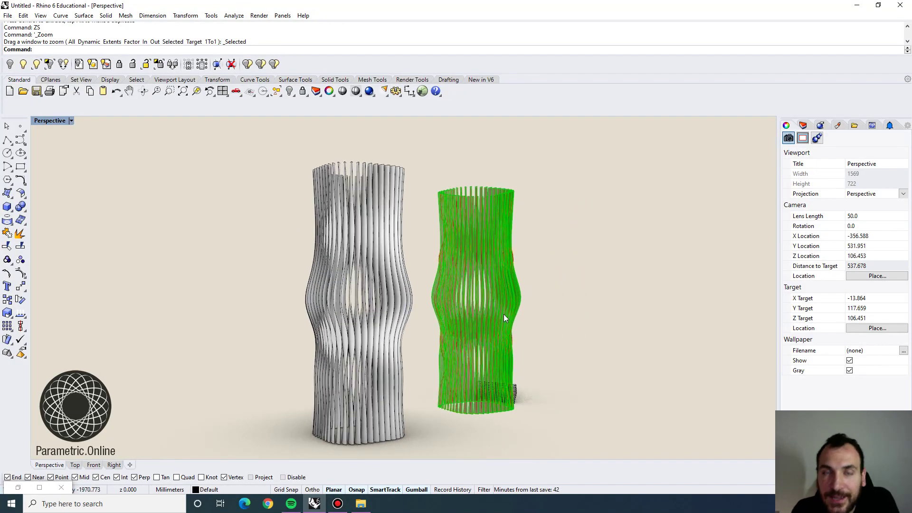